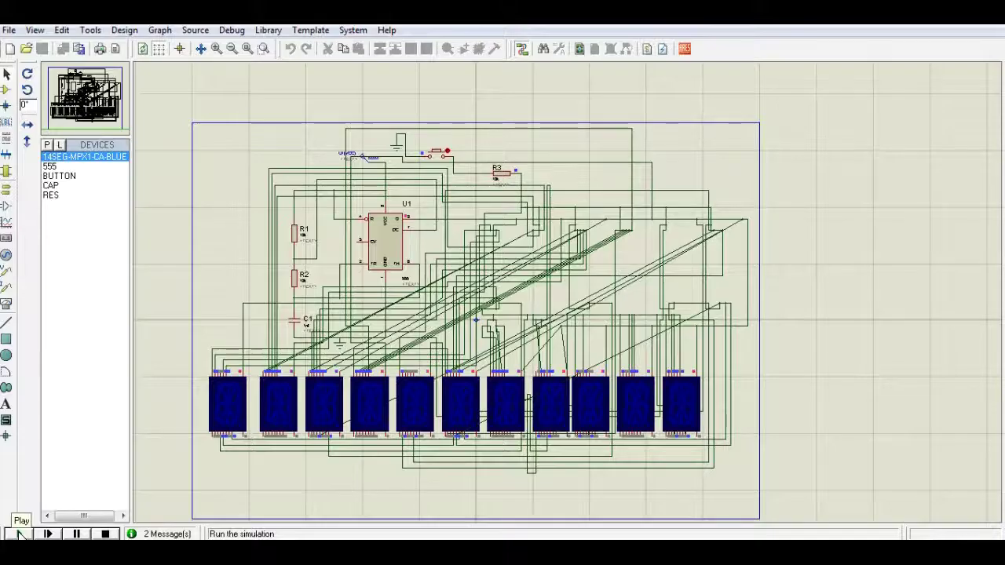
# Run the simulation so the eleven 14-segment displays spell ROBOTRONICS
pyautogui.click(19, 534)
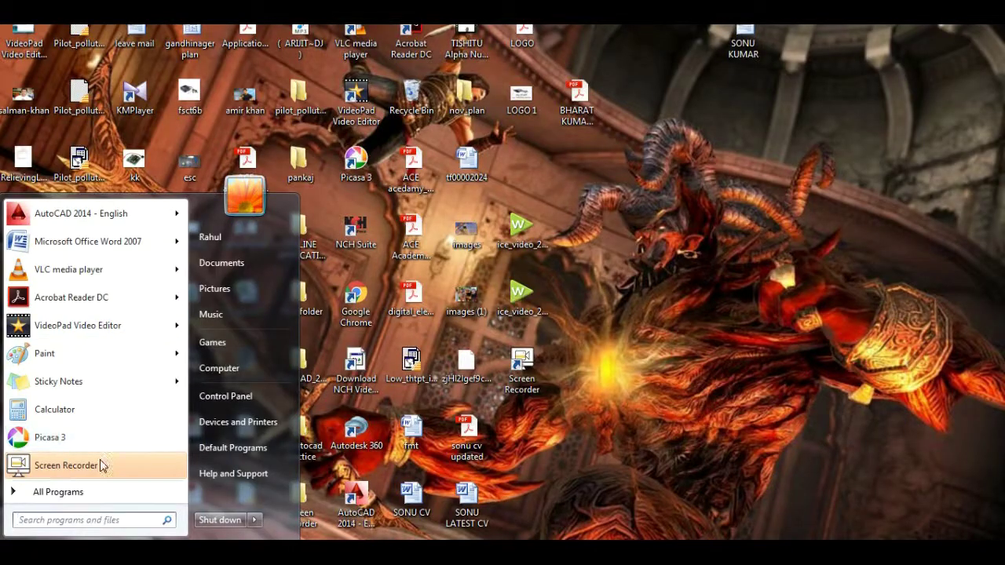
# Launch ISIS 7 Professional from the Proteus 7 Professional folder in All Programs
pyautogui.click(88, 491)
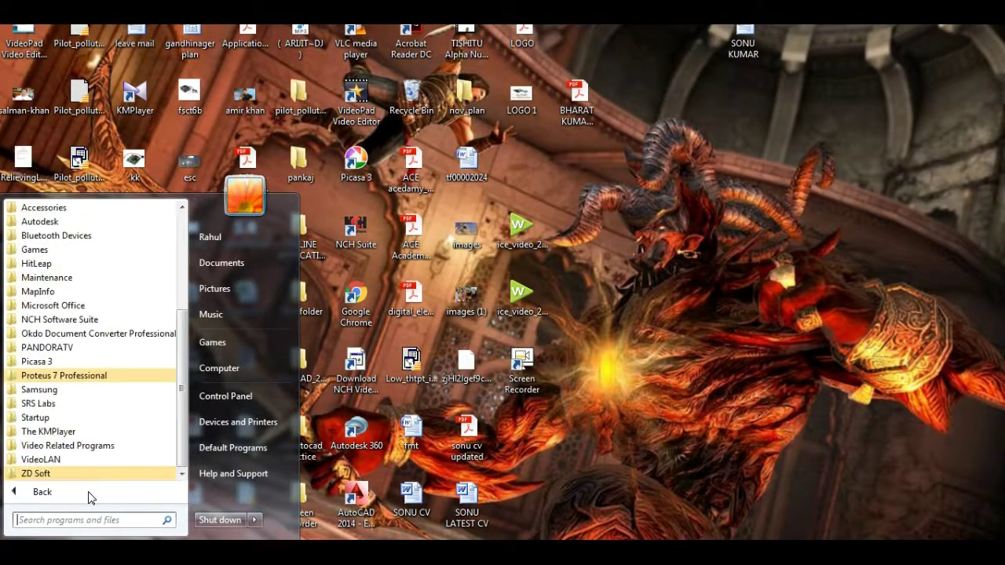
pyautogui.click(117, 378)
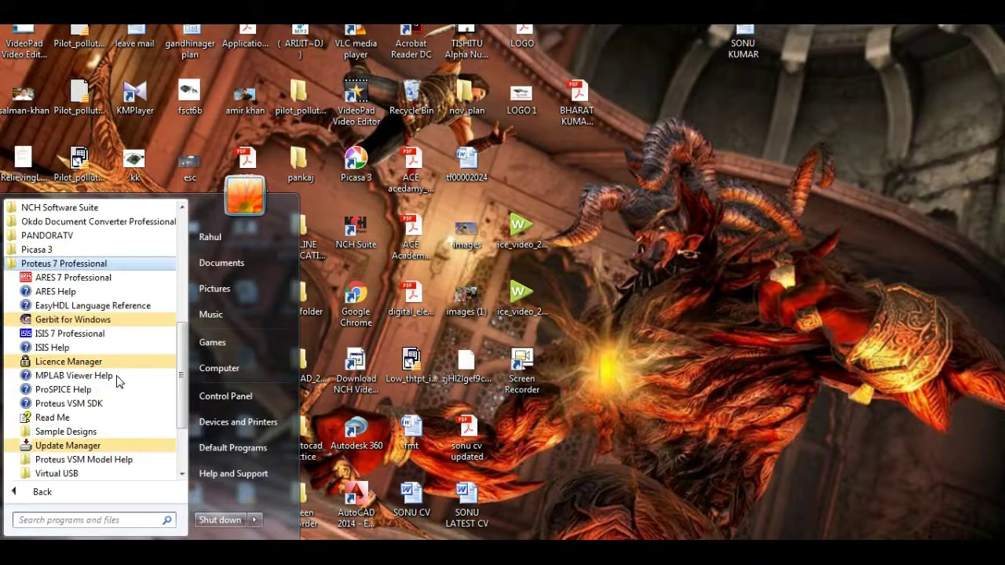
pyautogui.click(156, 335)
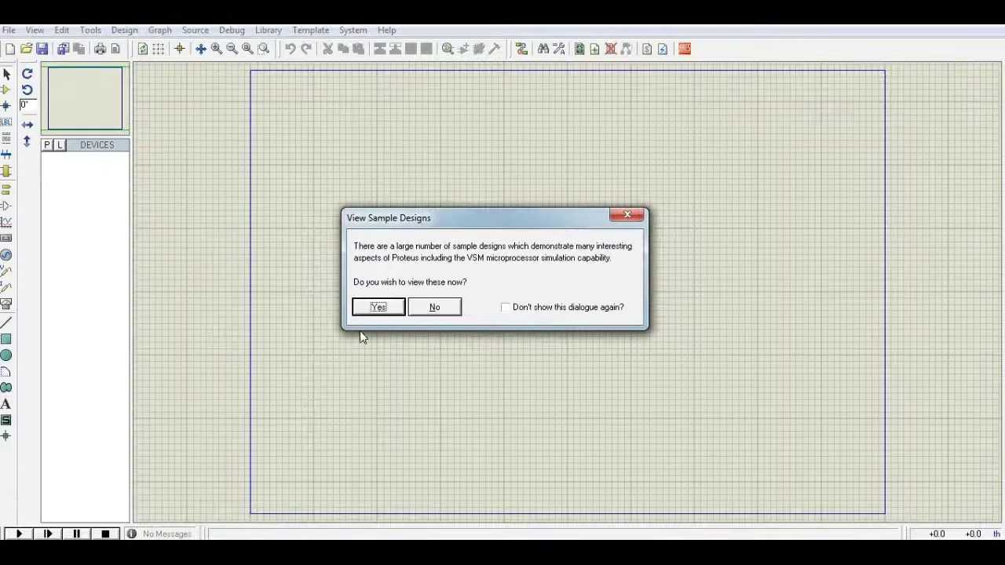
# Permanently decline the sample designs and pick the 555 timer from the ANALOG library
pyautogui.click(503, 308)
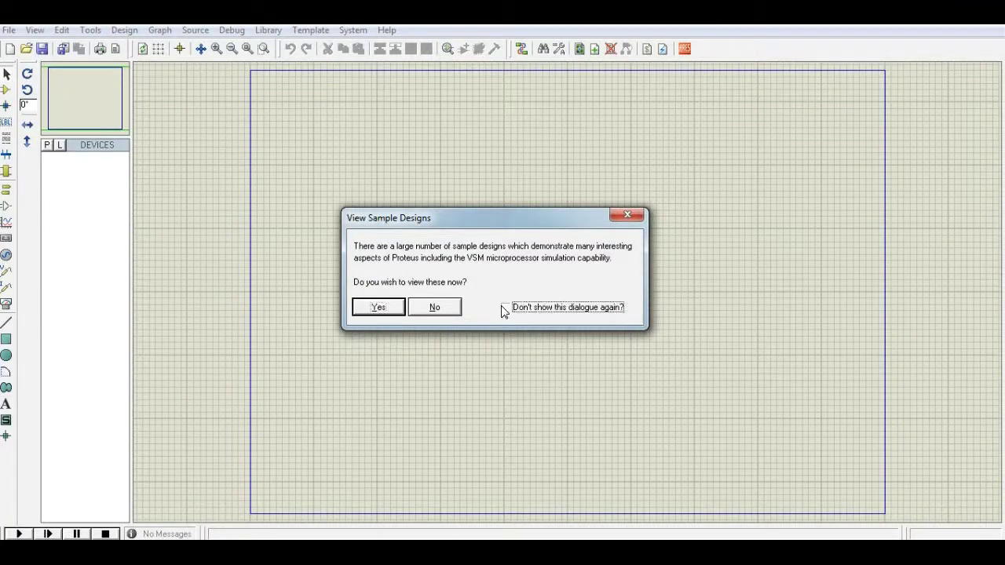
pyautogui.click(431, 308)
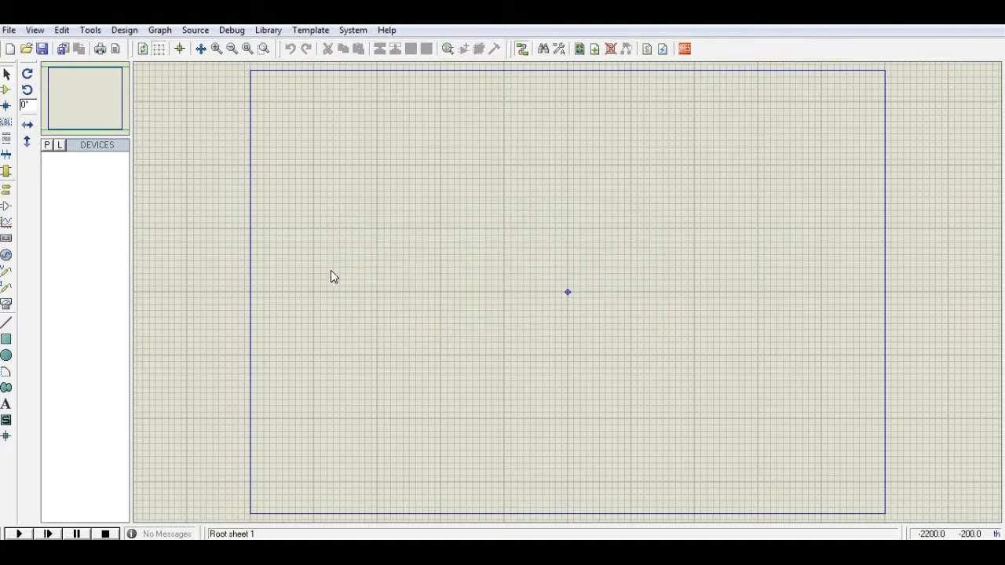
pyautogui.click(47, 145)
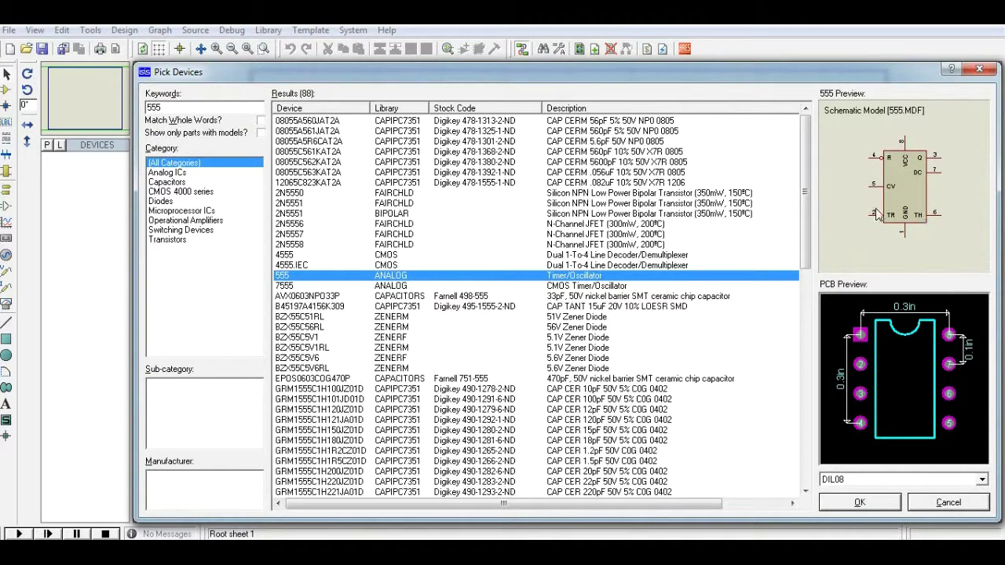
pyautogui.click(858, 505)
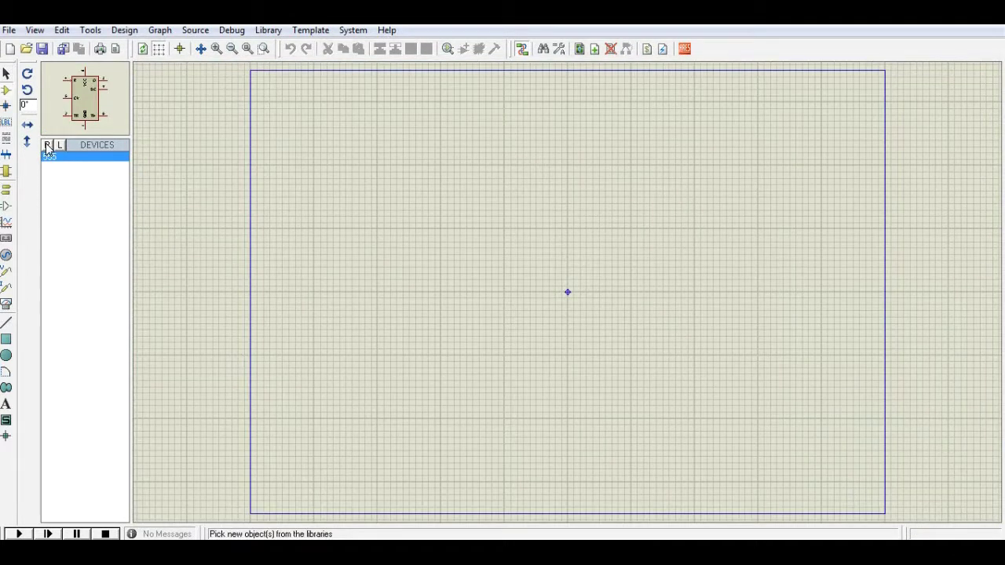
pyautogui.click(45, 143)
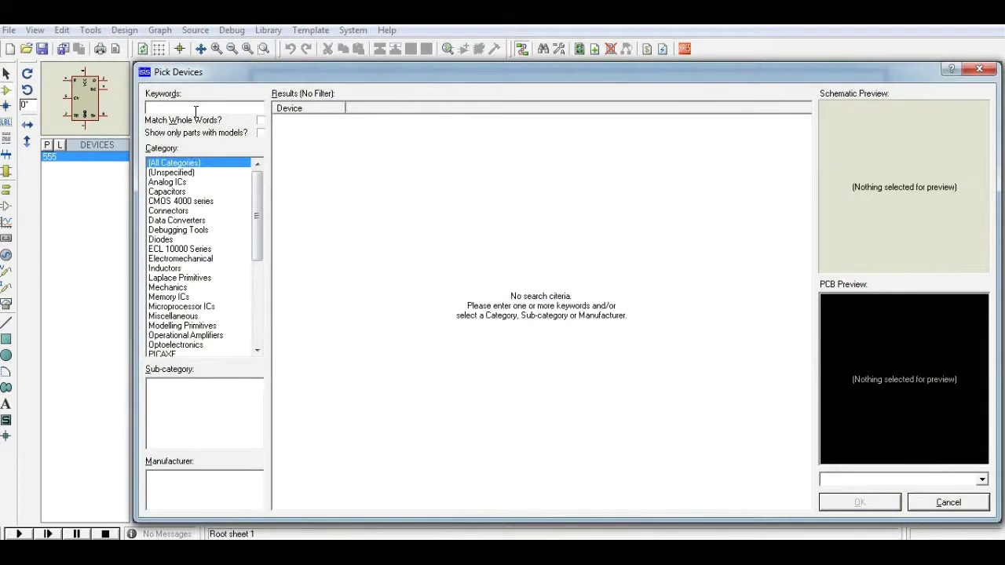
# Add the CAP capacitor and the RES generic resistor to the parts list
pyautogui.write('cap')
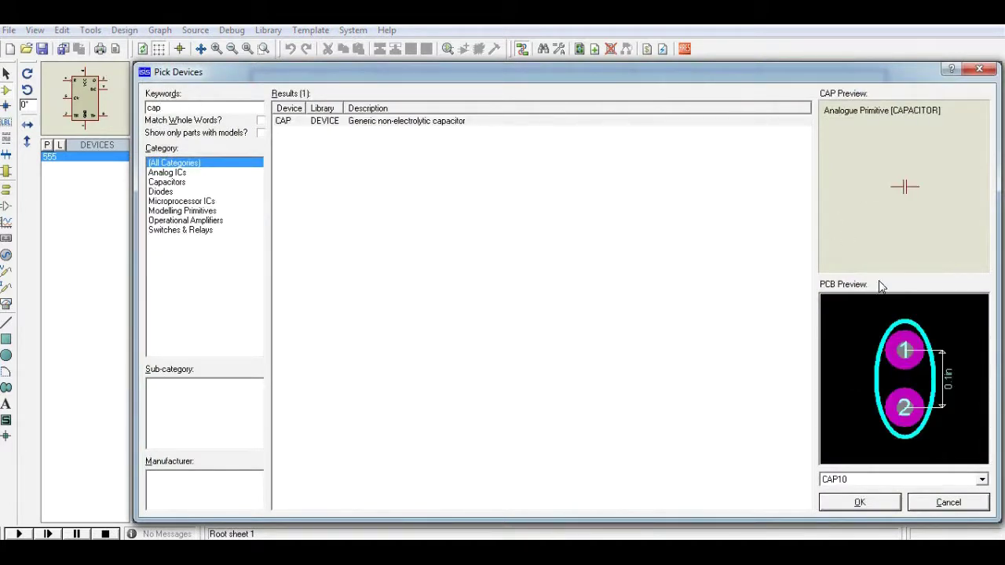
pyautogui.click(853, 503)
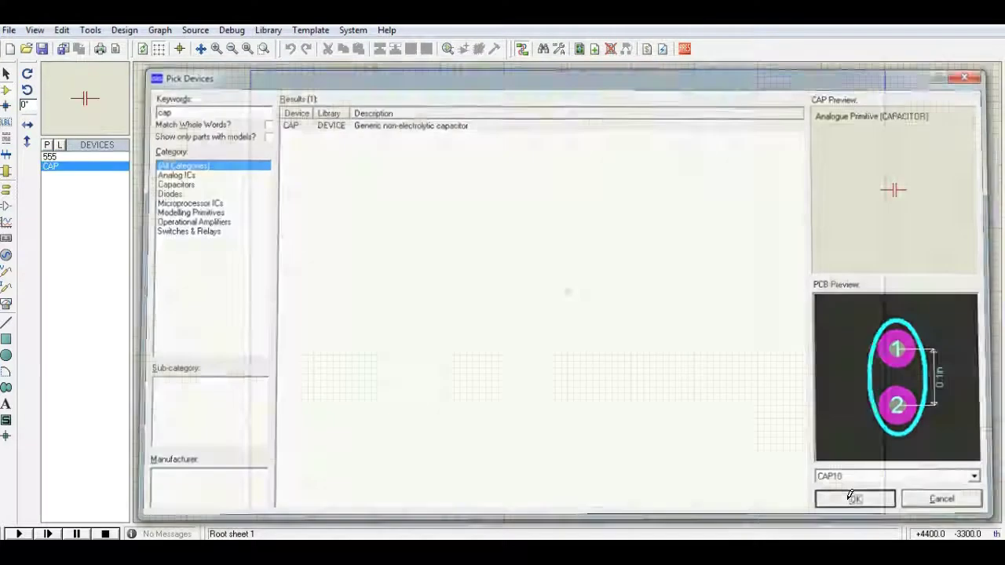
pyautogui.click(47, 144)
pyautogui.write('res')
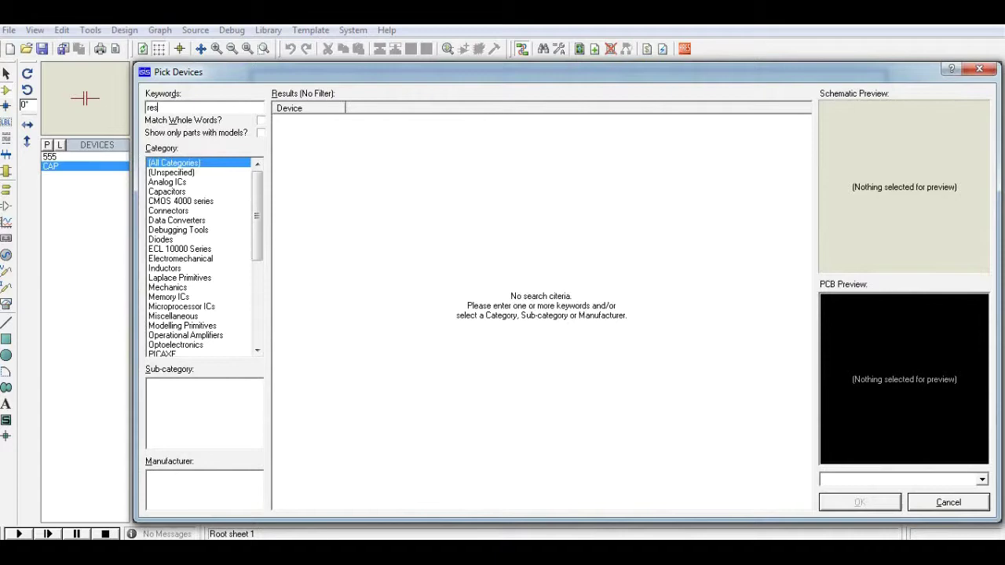
pyautogui.doubleClick(414, 124)
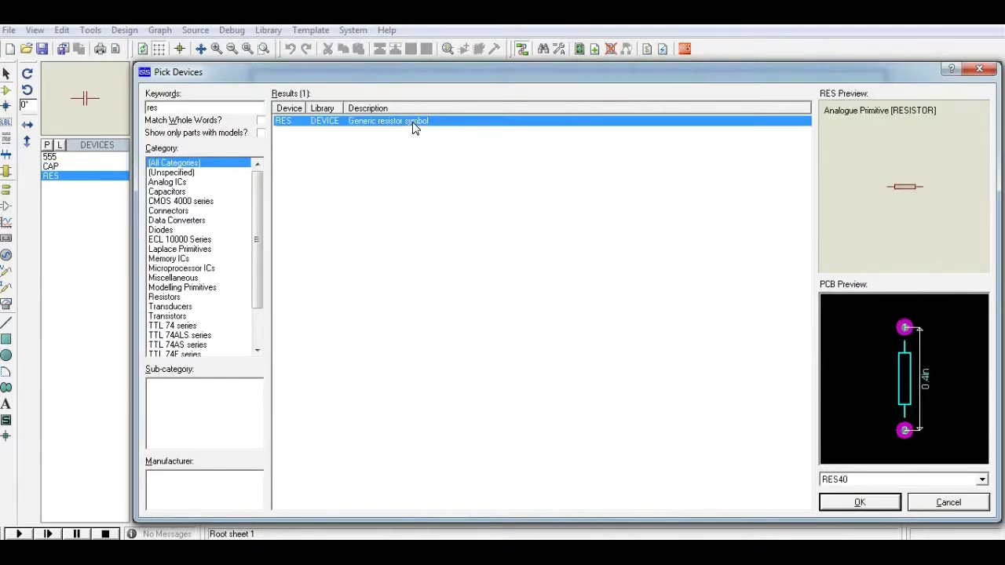
pyautogui.click(872, 501)
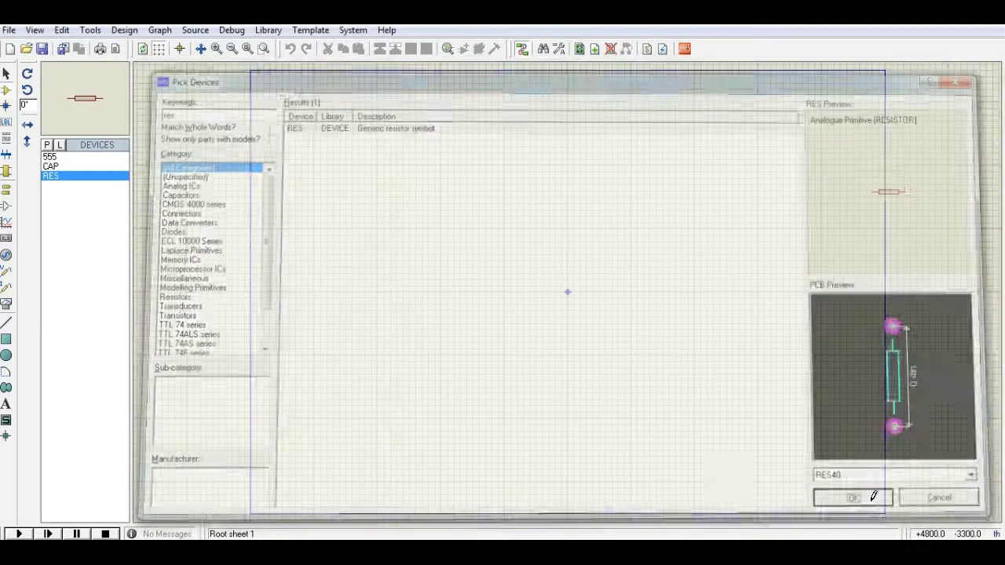
# Search 'butto' and add the BUTTON push button to the parts list
pyautogui.click(48, 146)
pyautogui.write('bu')
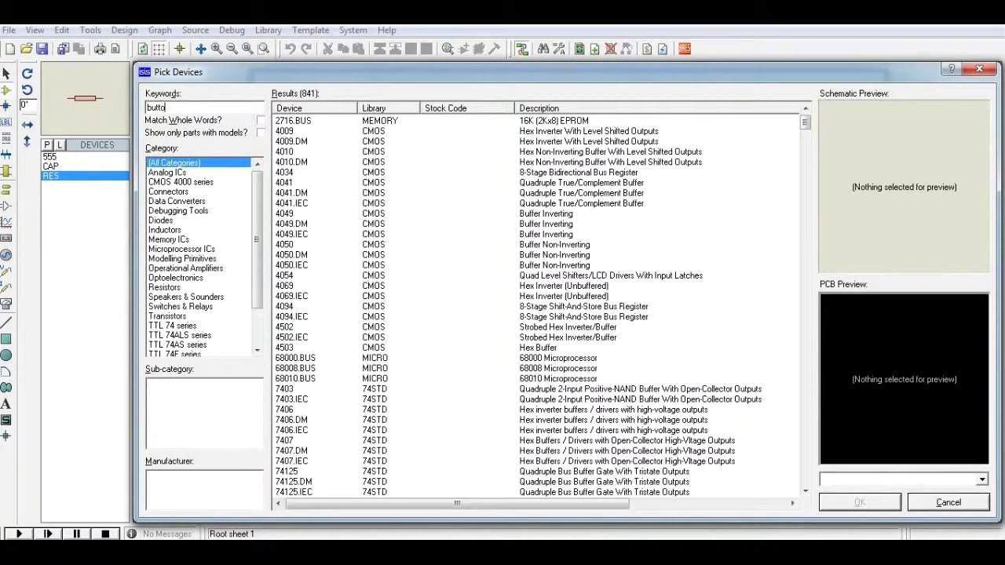
pyautogui.write('tto')
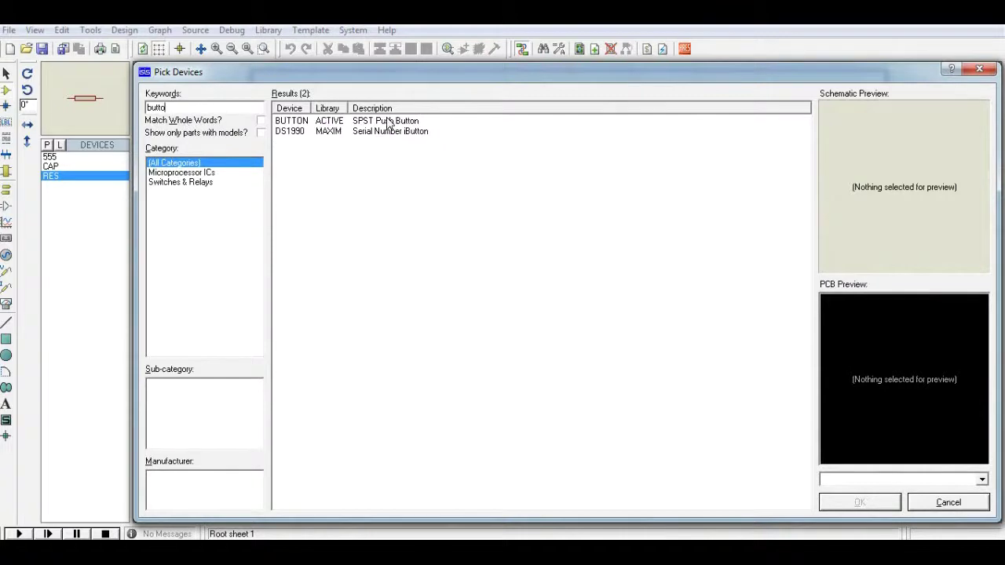
pyautogui.click(391, 121)
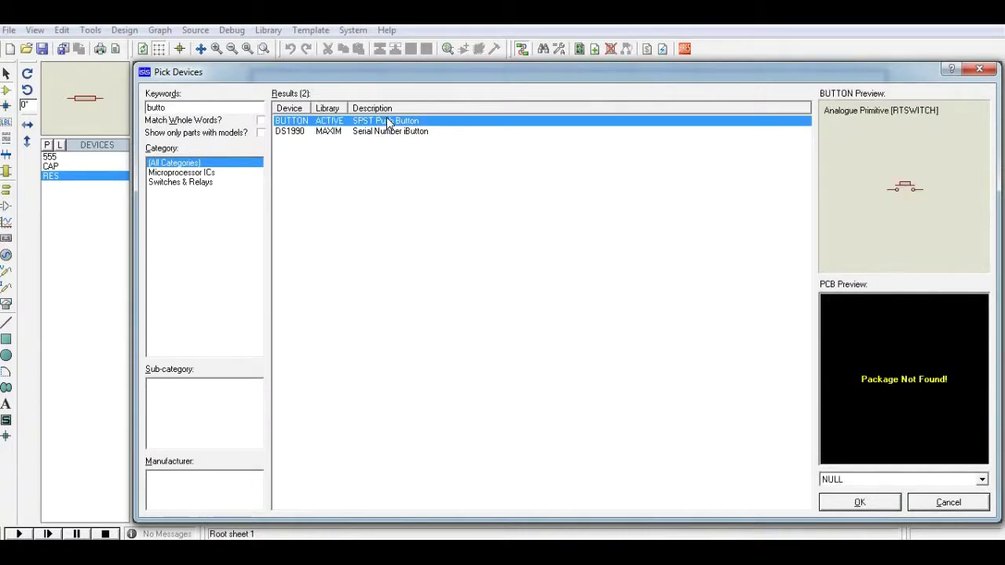
pyautogui.click(837, 507)
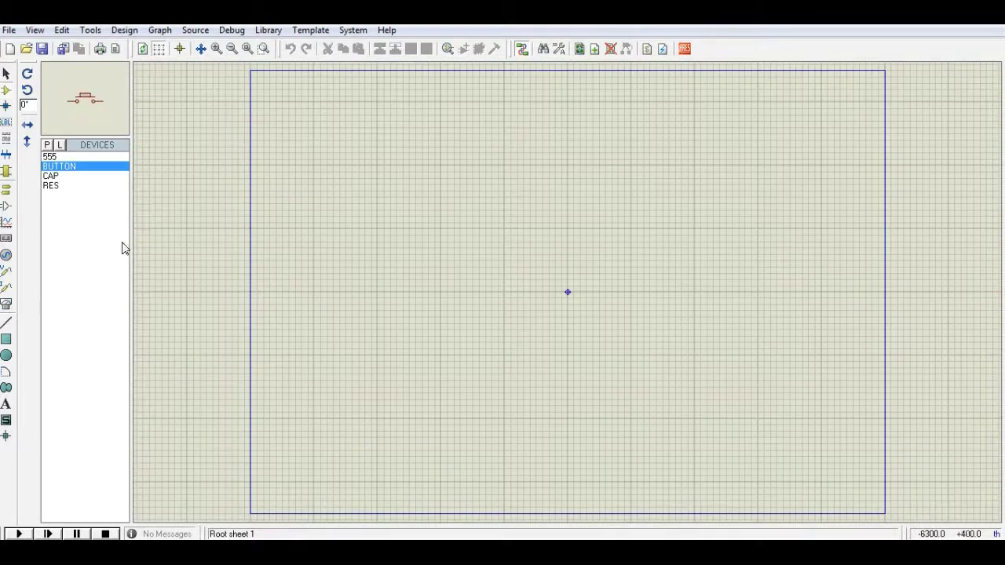
pyautogui.click(48, 146)
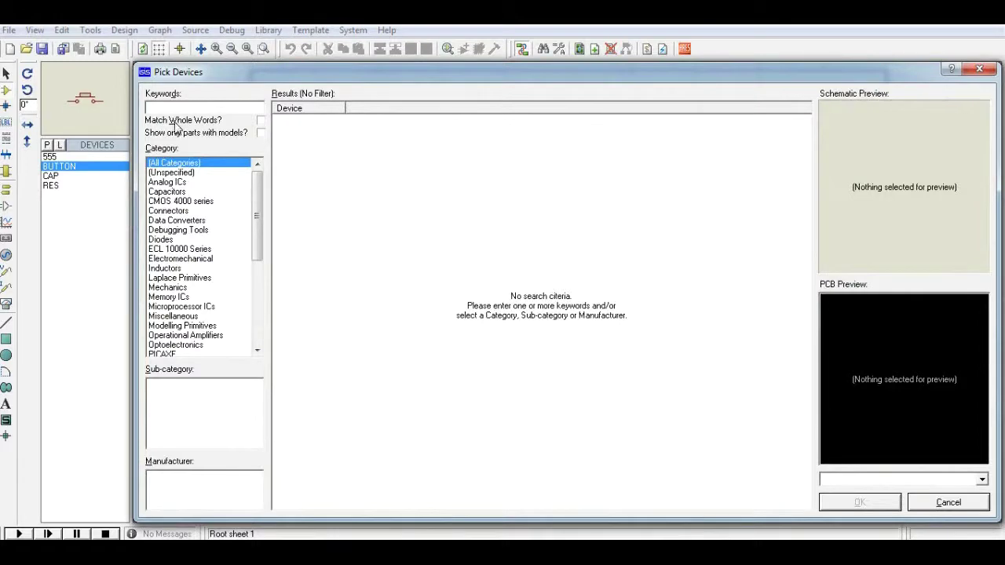
# Search '14se', compare the single-digit displays, and add 14SEG-MPX1-CA-BLUE
pyautogui.write('14')
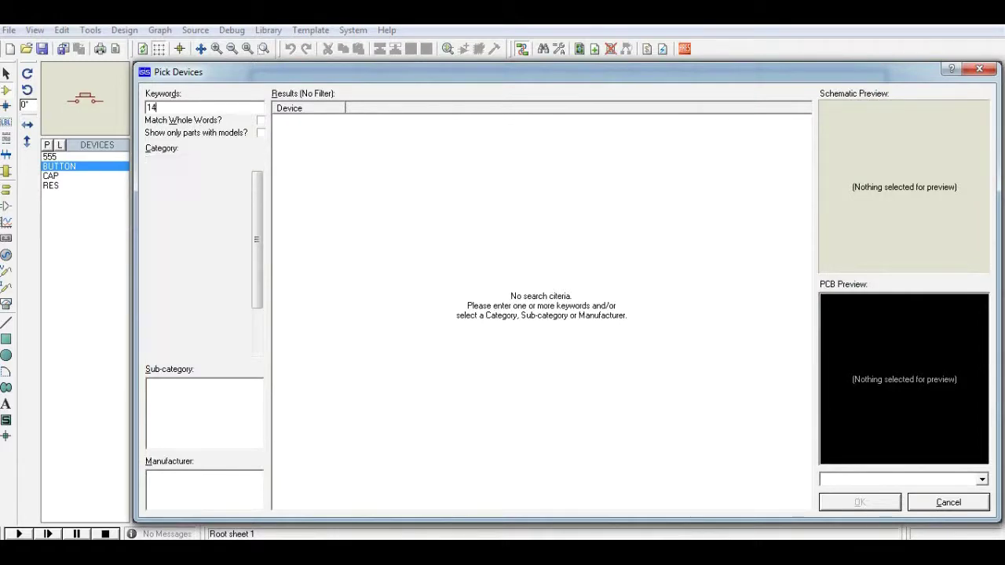
pyautogui.write('se')
pyautogui.click(452, 163)
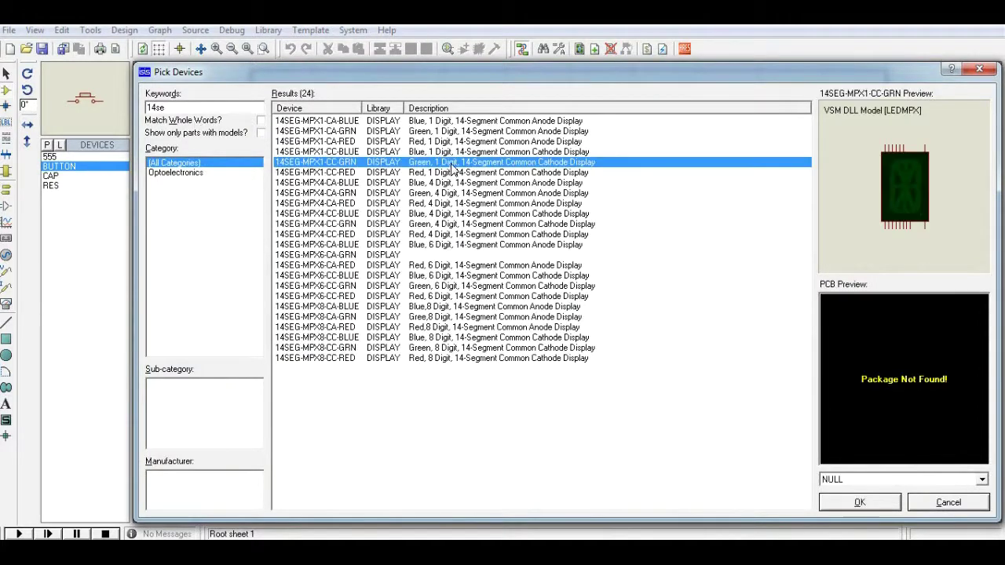
pyautogui.click(453, 172)
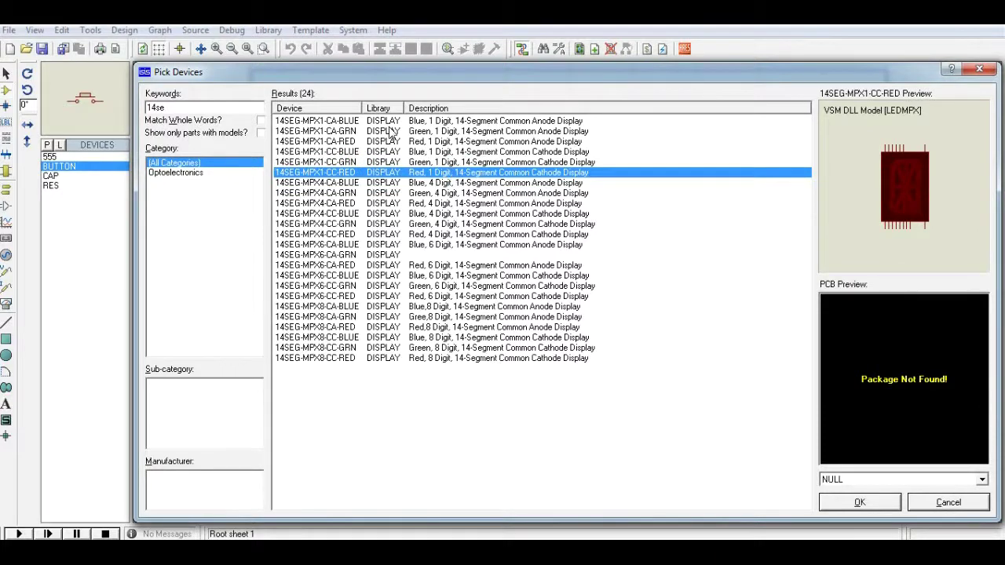
pyautogui.click(603, 123)
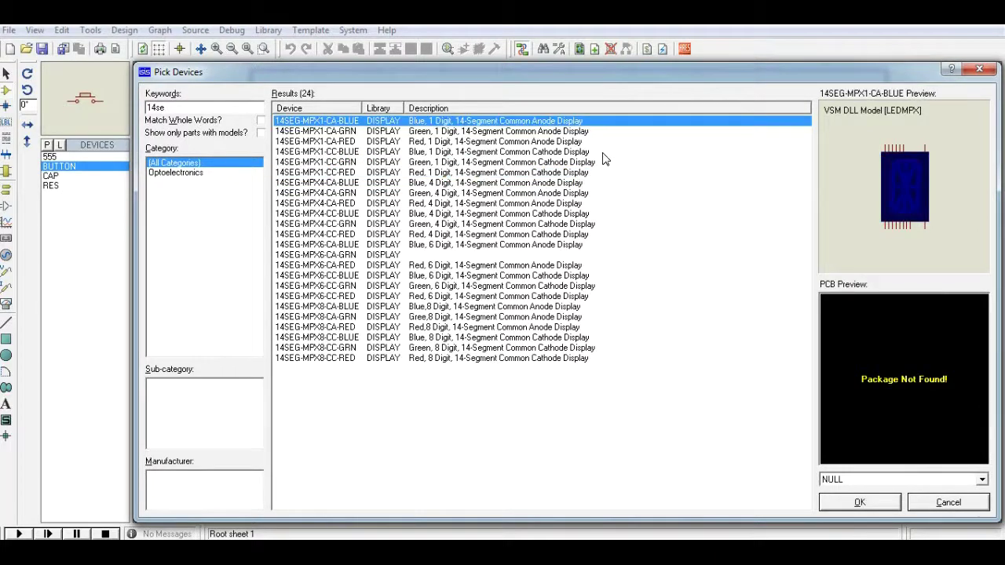
pyautogui.click(859, 502)
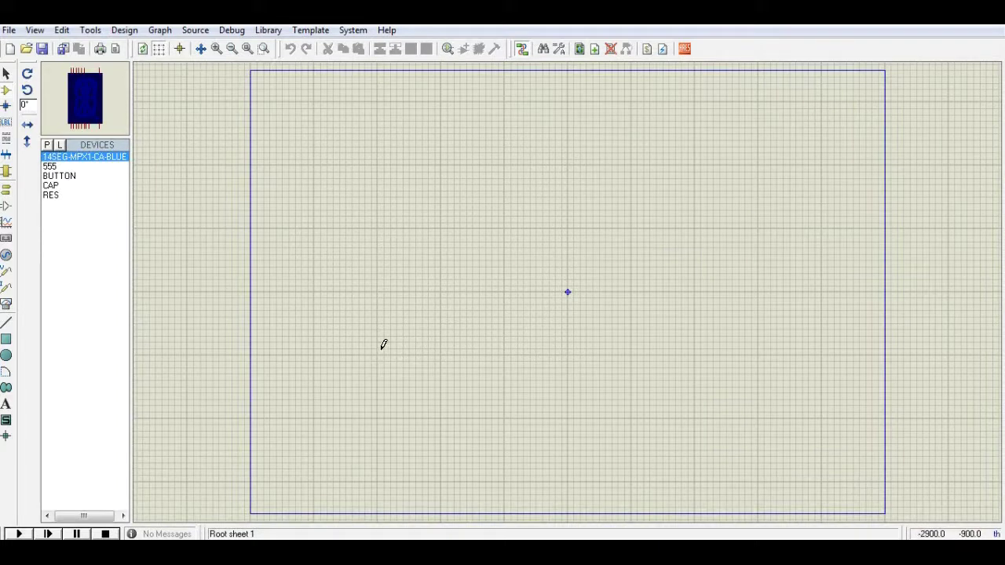
pyautogui.click(6, 256)
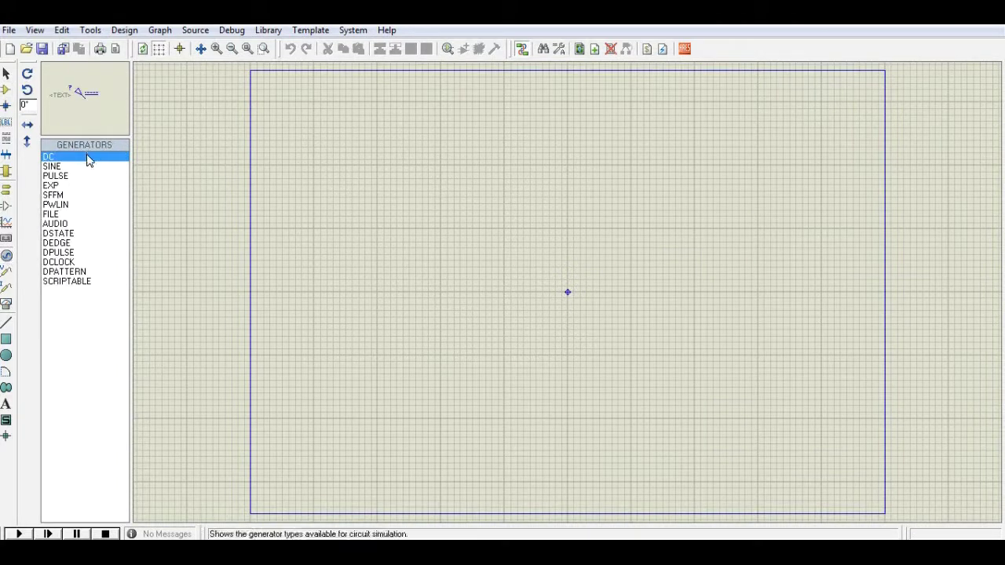
pyautogui.click(416, 148)
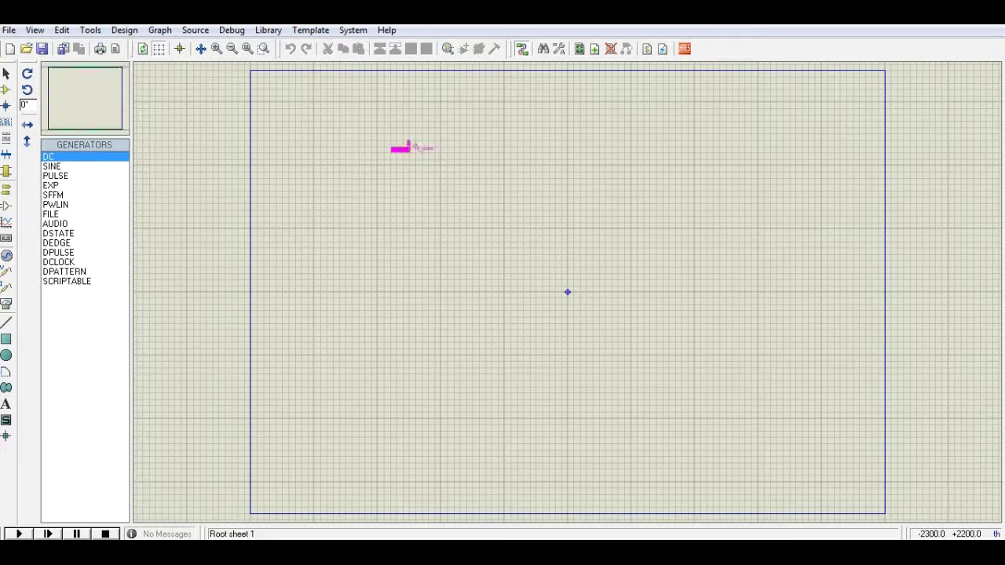
pyautogui.click(470, 148)
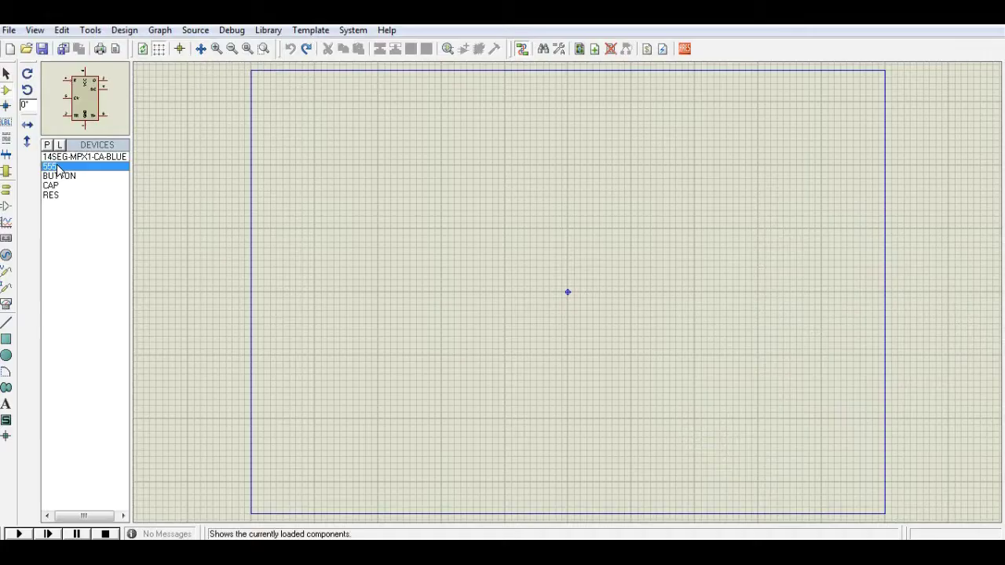
pyautogui.click(50, 195)
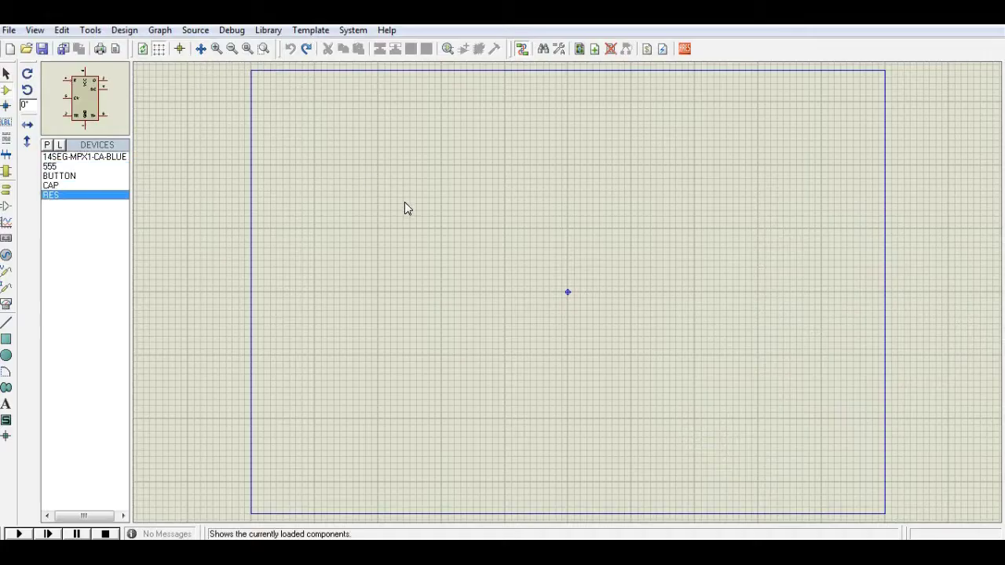
# Place the 555 timer as U1 and a pushbutton above and right of it
pyautogui.doubleClick(50, 167)
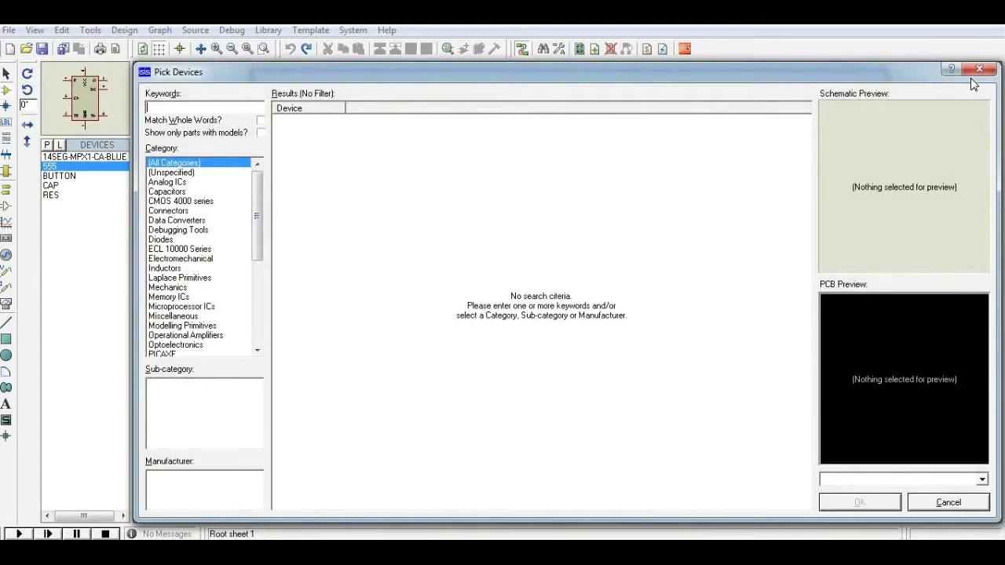
pyautogui.click(970, 75)
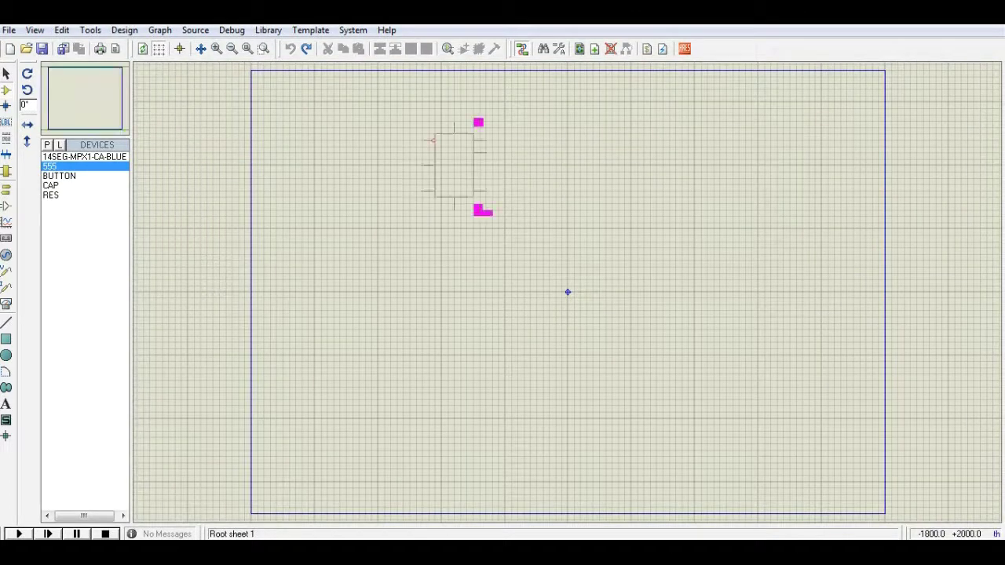
pyautogui.click(466, 203)
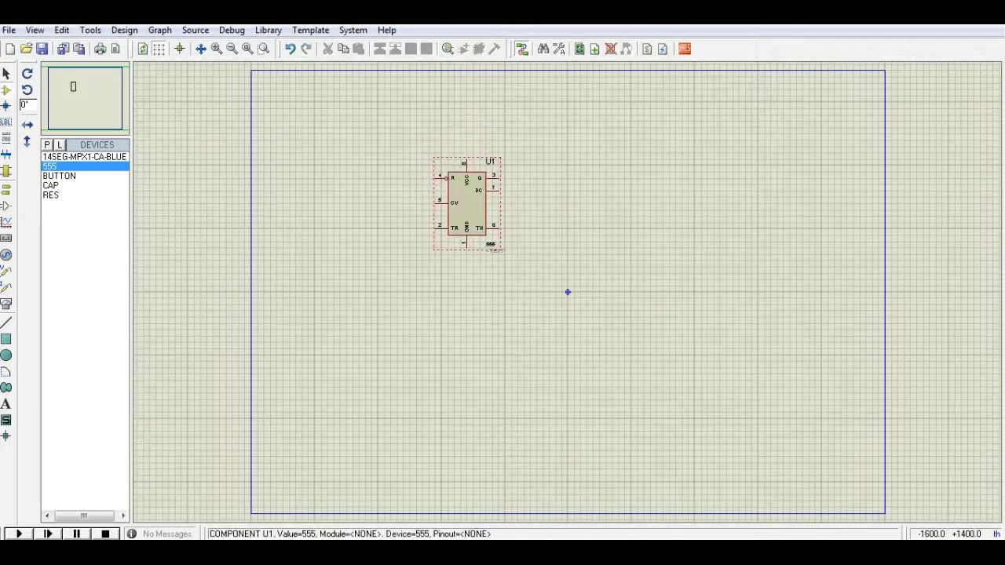
pyautogui.click(61, 179)
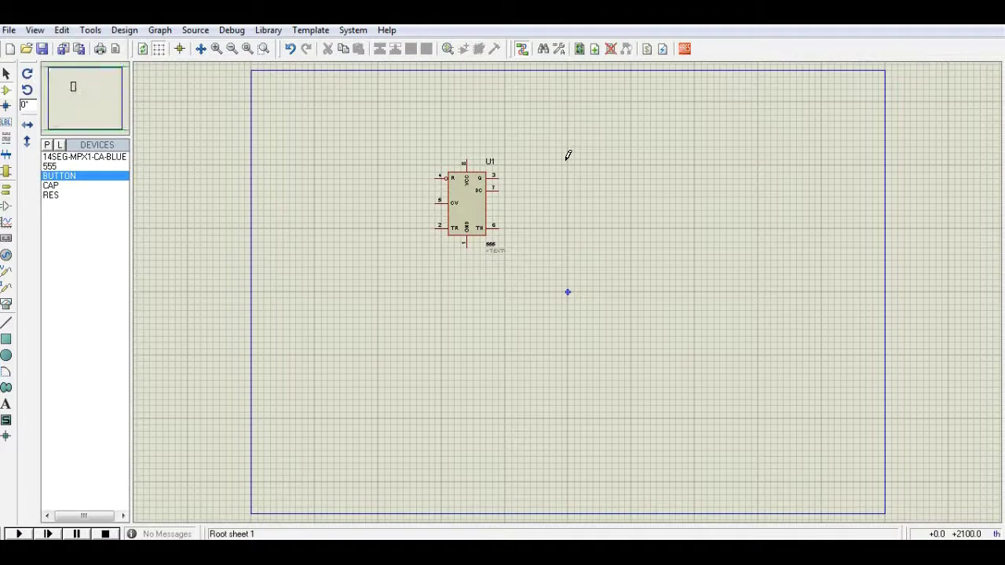
pyautogui.click(523, 107)
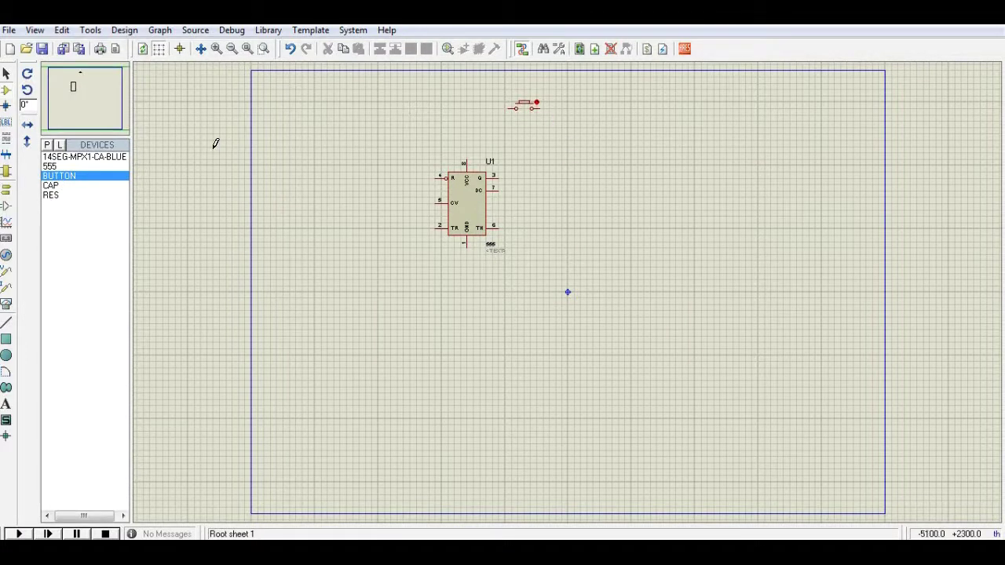
# Place resistors R1 and R2 left of the 555 and R3 right of the pushbutton
pyautogui.click(51, 195)
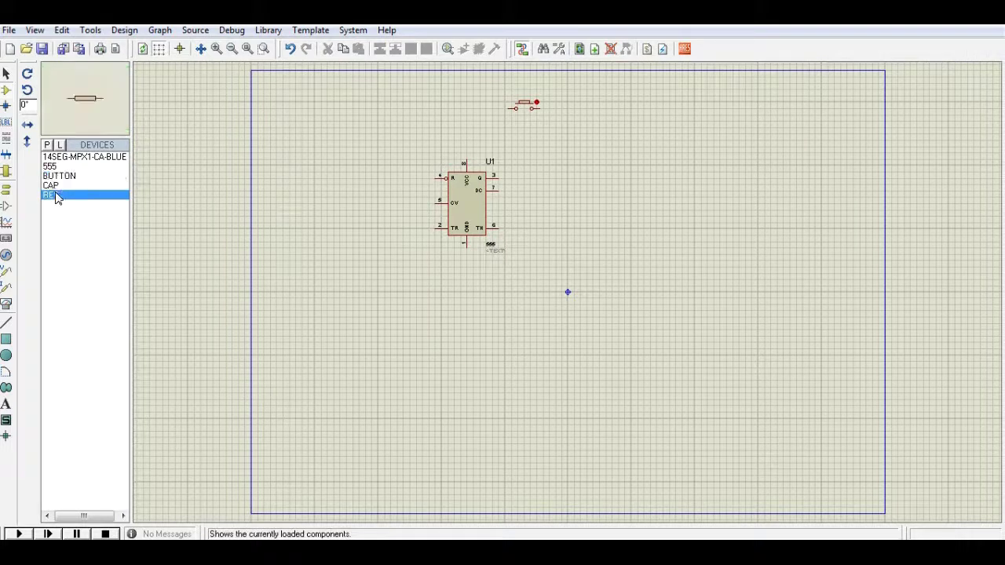
pyautogui.click(373, 205)
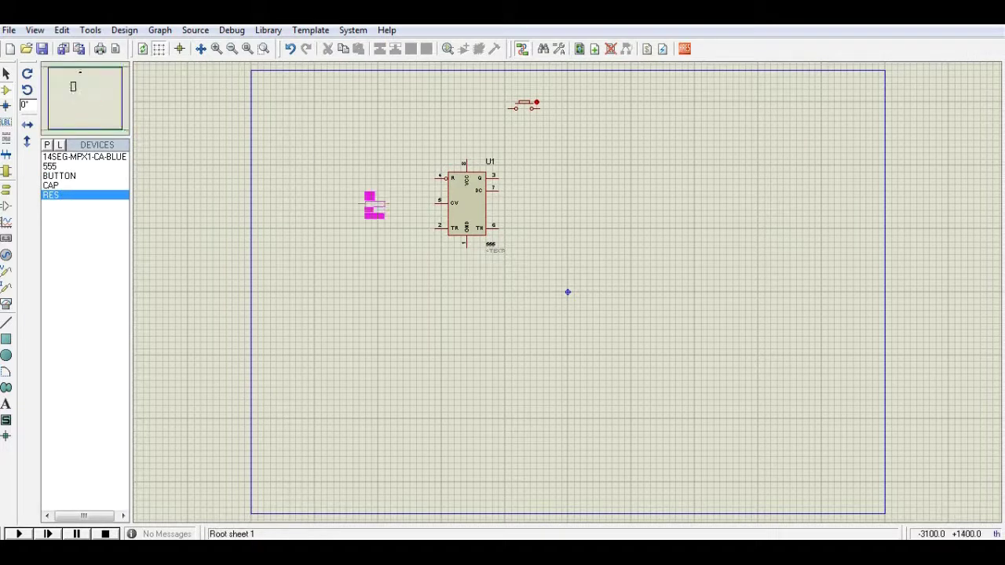
pyautogui.click(362, 197)
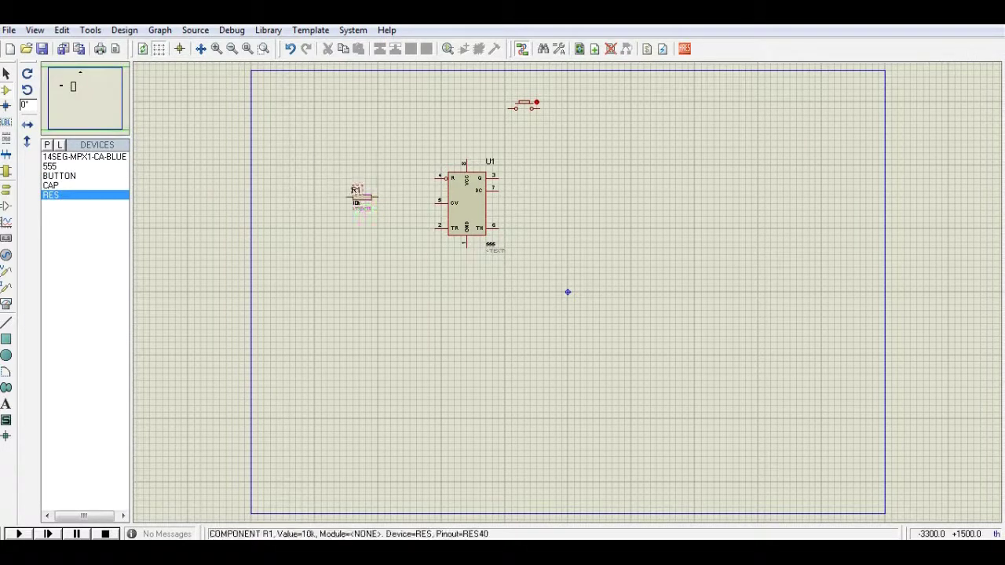
pyautogui.click(361, 242)
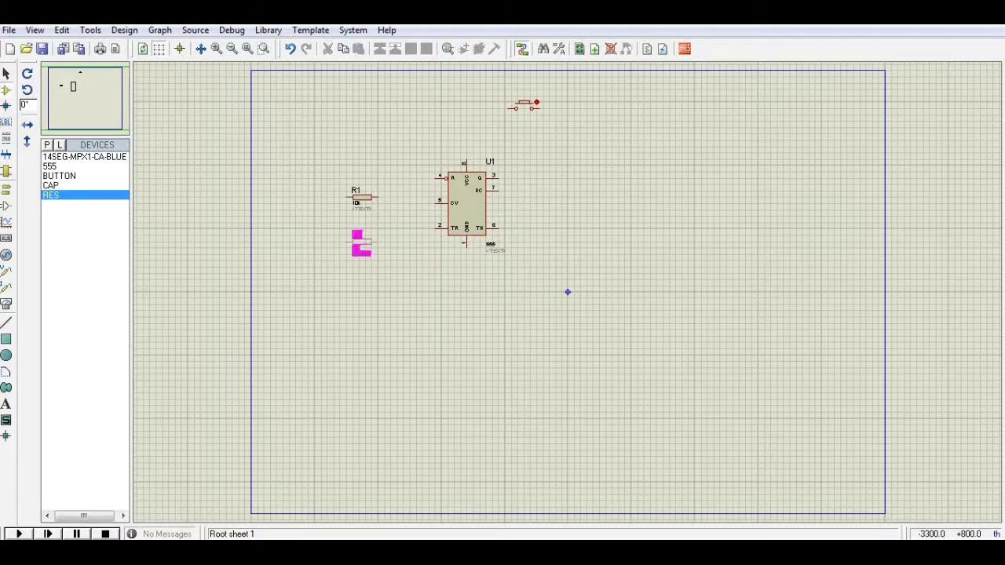
pyautogui.click(368, 243)
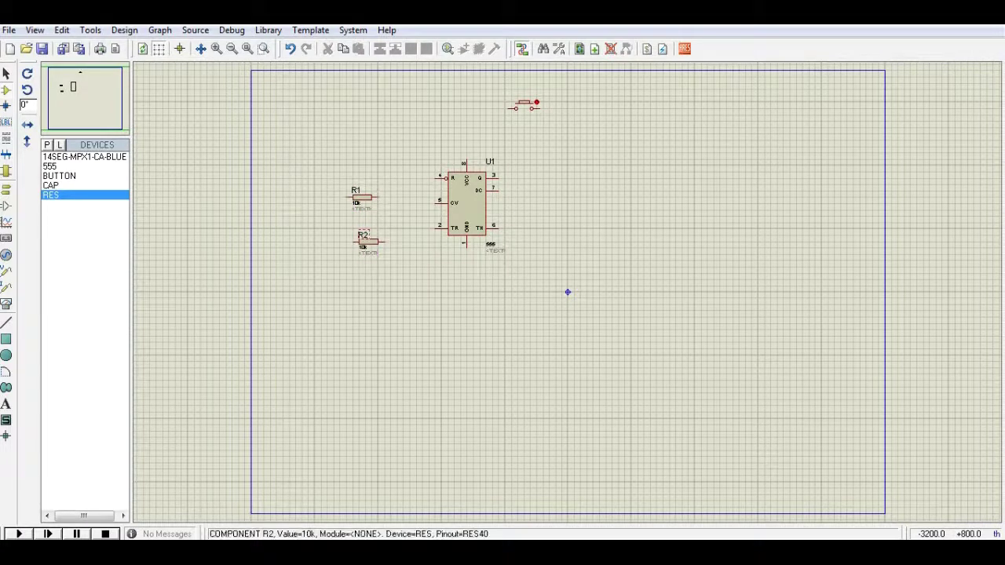
pyautogui.click(598, 150)
pyautogui.click(595, 129)
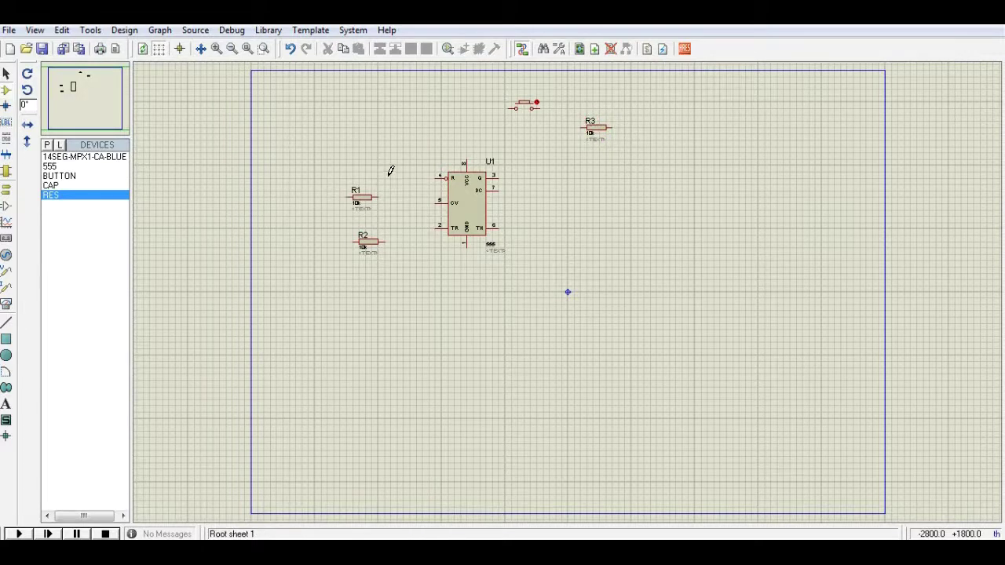
# Place capacitor C1 below R2
pyautogui.click(70, 186)
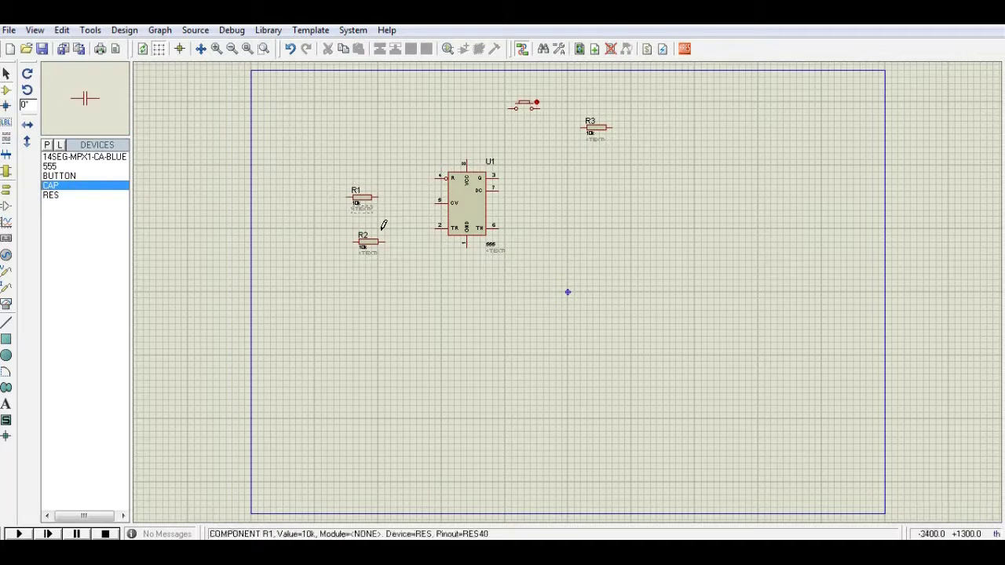
pyautogui.click(373, 279)
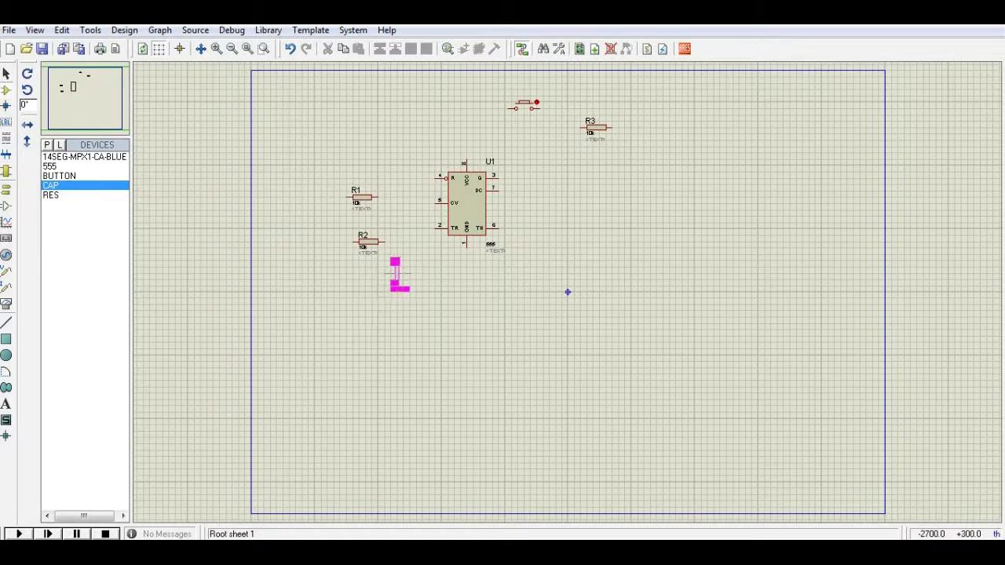
pyautogui.click(371, 281)
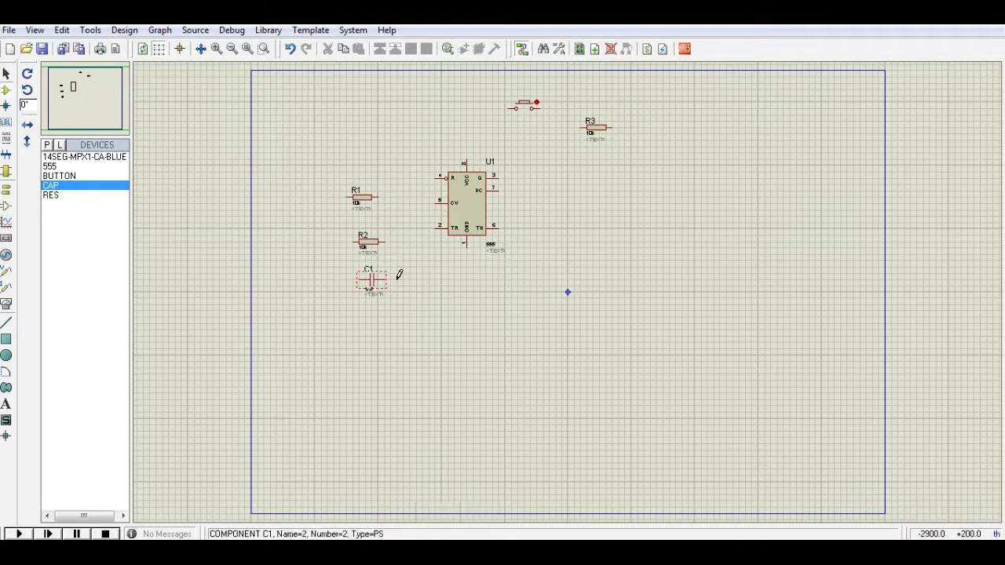
pyautogui.click(362, 197)
# Rotate R1, R2 and C1 clockwise so they stand vertically
pyautogui.rightClick(380, 193)
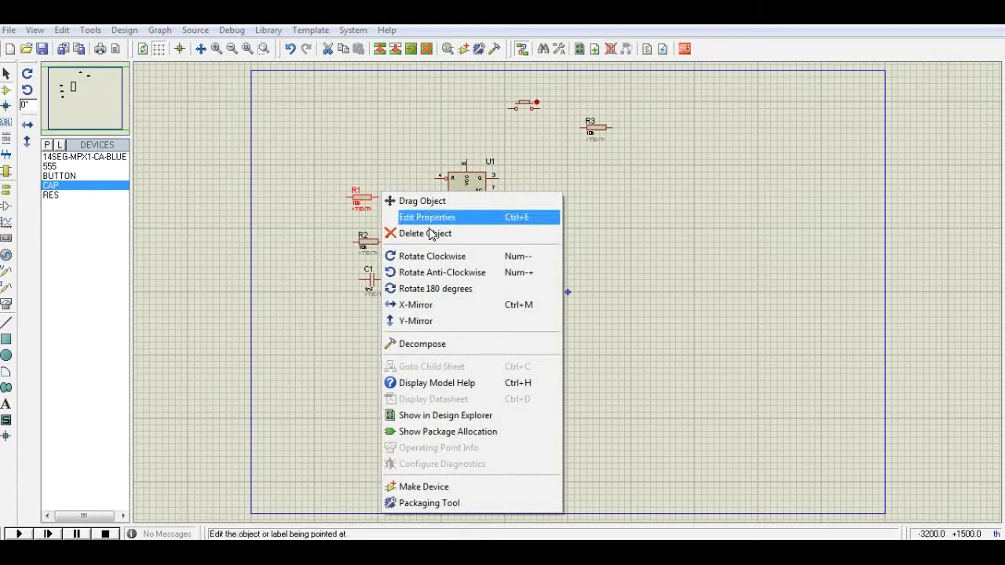
pyautogui.click(432, 256)
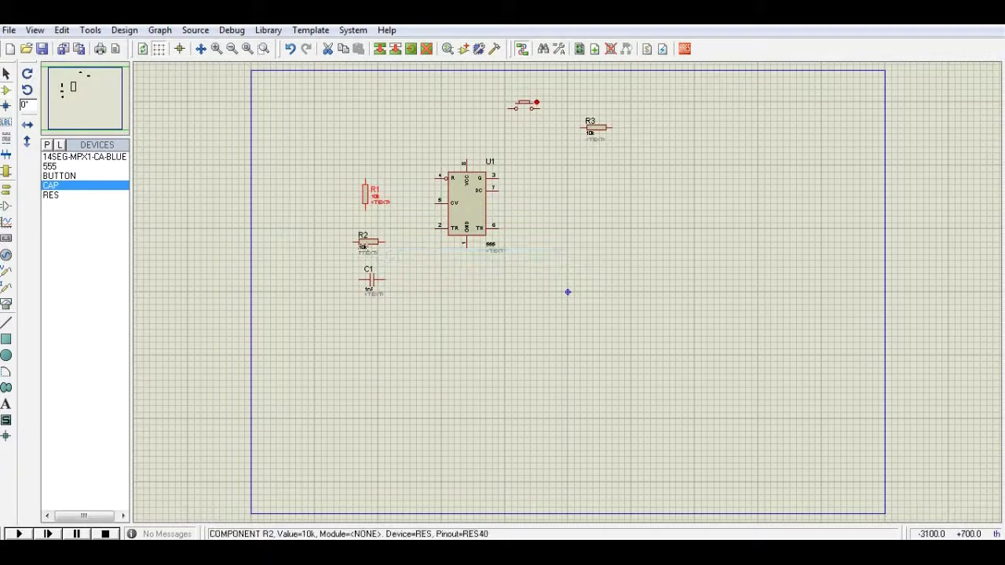
pyautogui.rightClick(380, 243)
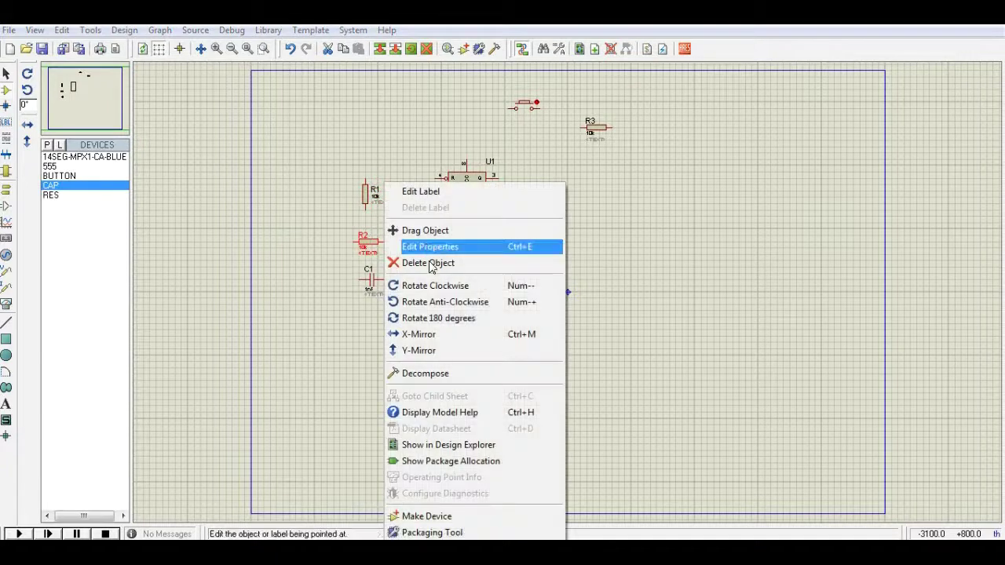
pyautogui.click(433, 287)
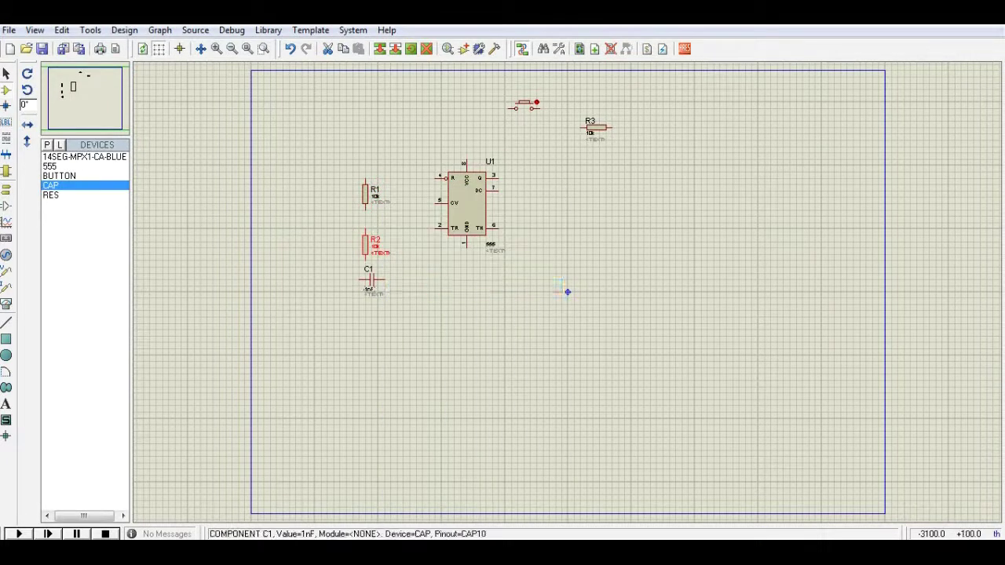
pyautogui.rightClick(385, 281)
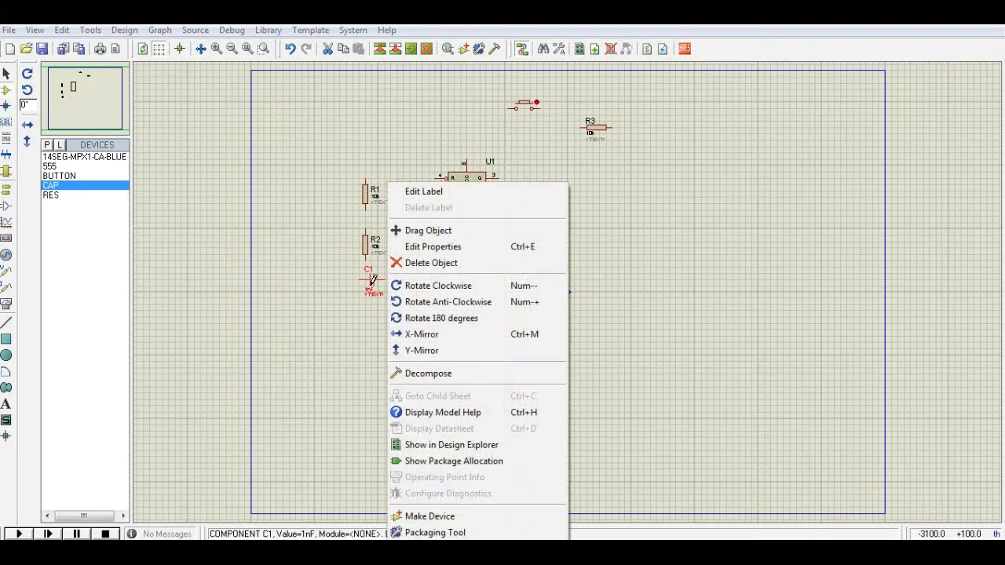
pyautogui.click(457, 292)
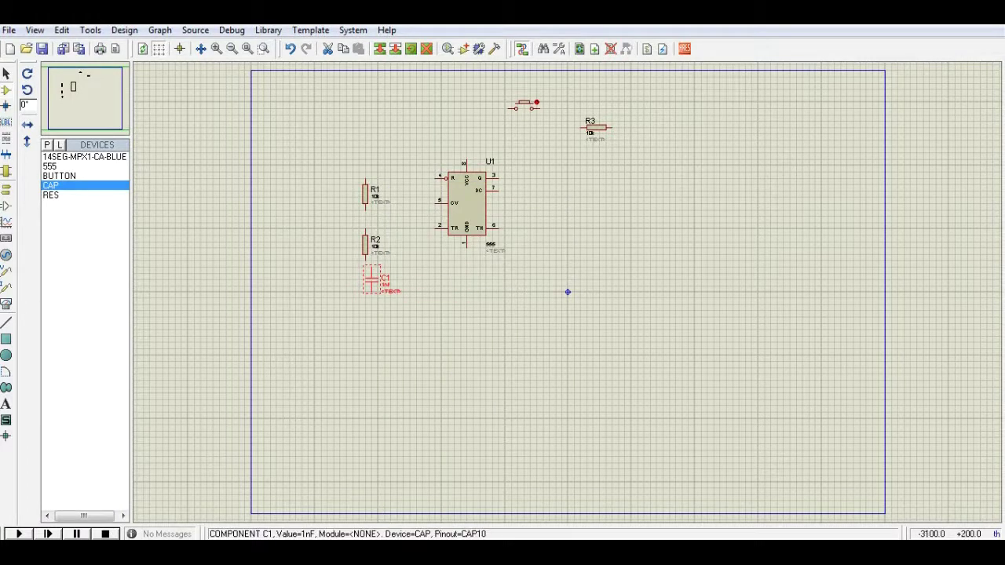
# Keep C1 at 1nF, move it directly below R2, and zoom in
pyautogui.doubleClick(372, 280)
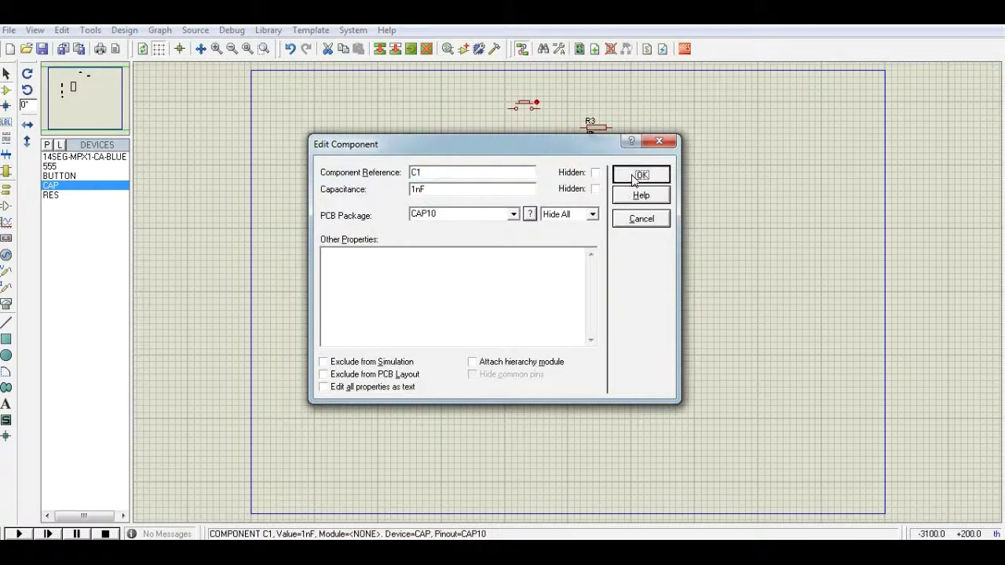
pyautogui.click(634, 179)
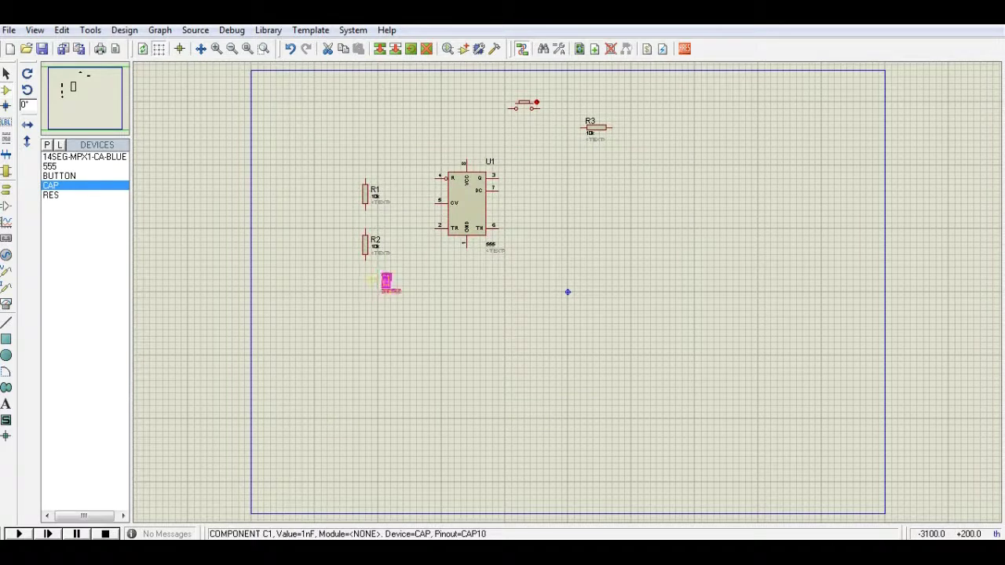
pyautogui.click(373, 297)
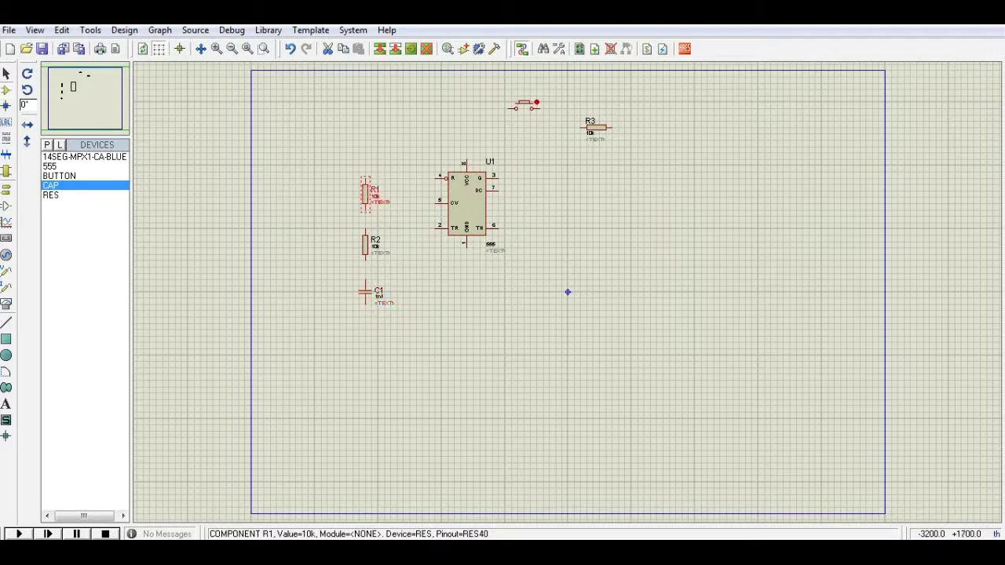
pyautogui.click(365, 245)
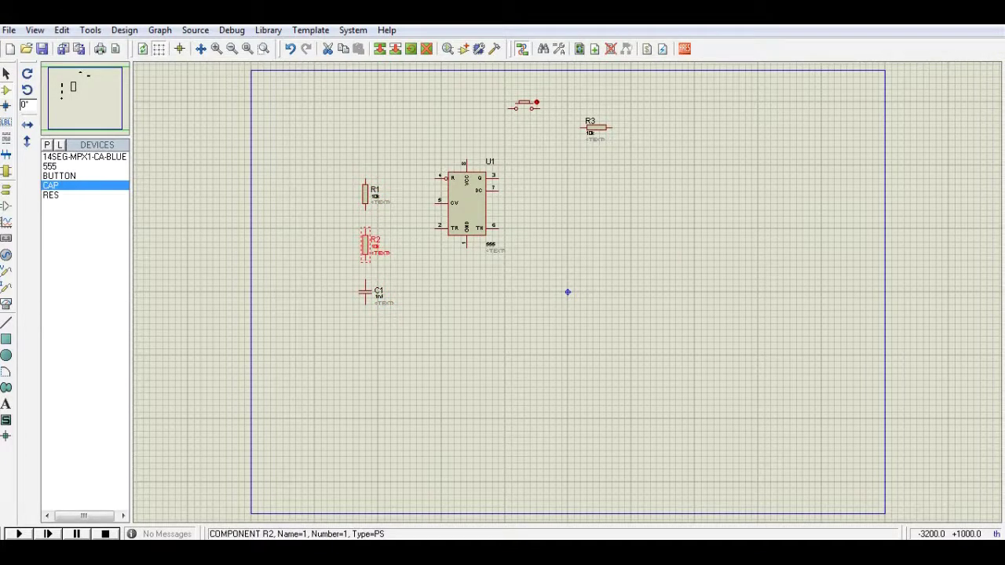
pyautogui.click(216, 48)
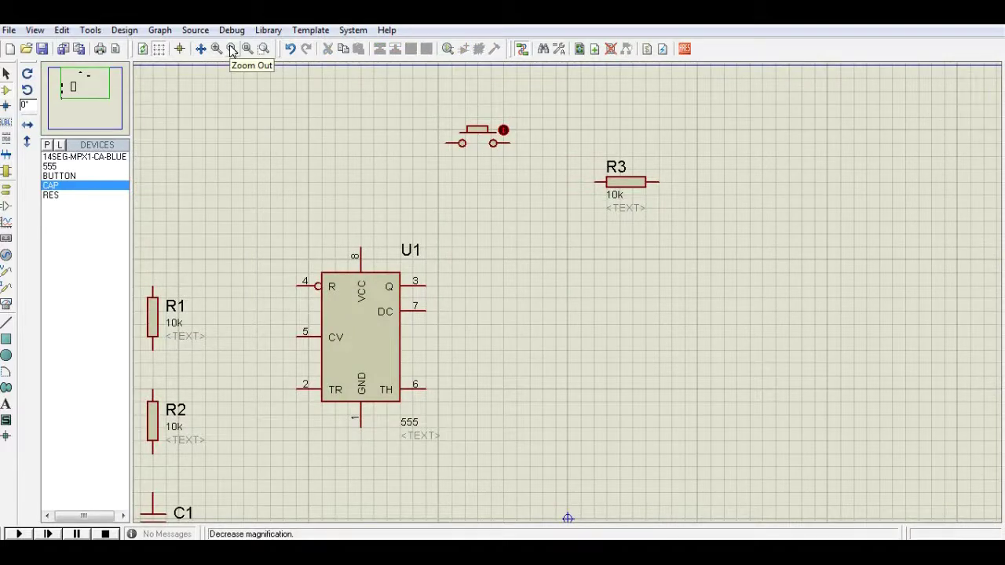
# Place a DC generator wired to the 555's VCC pin 8, undoing the duplicate generator
pyautogui.click(231, 49)
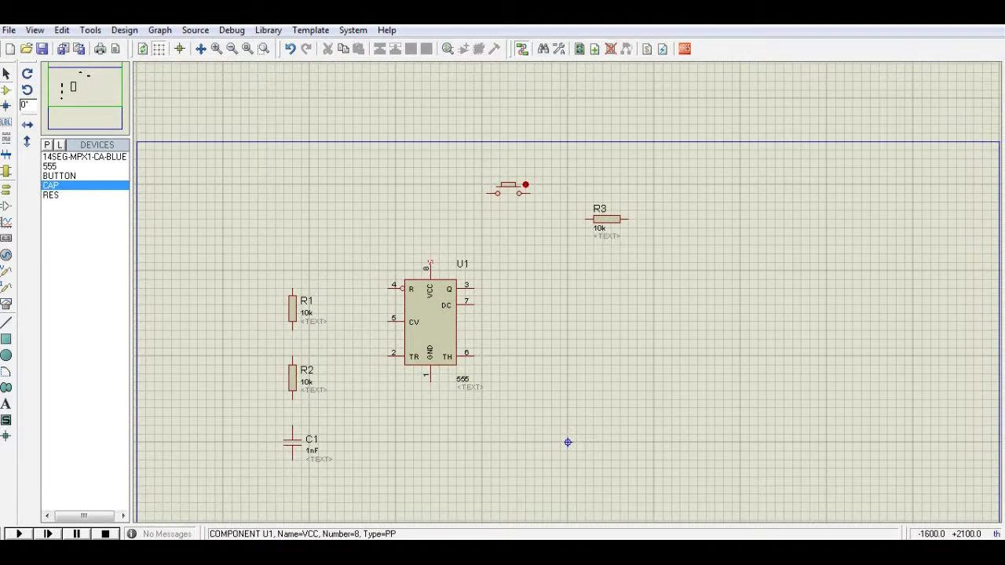
pyautogui.click(7, 255)
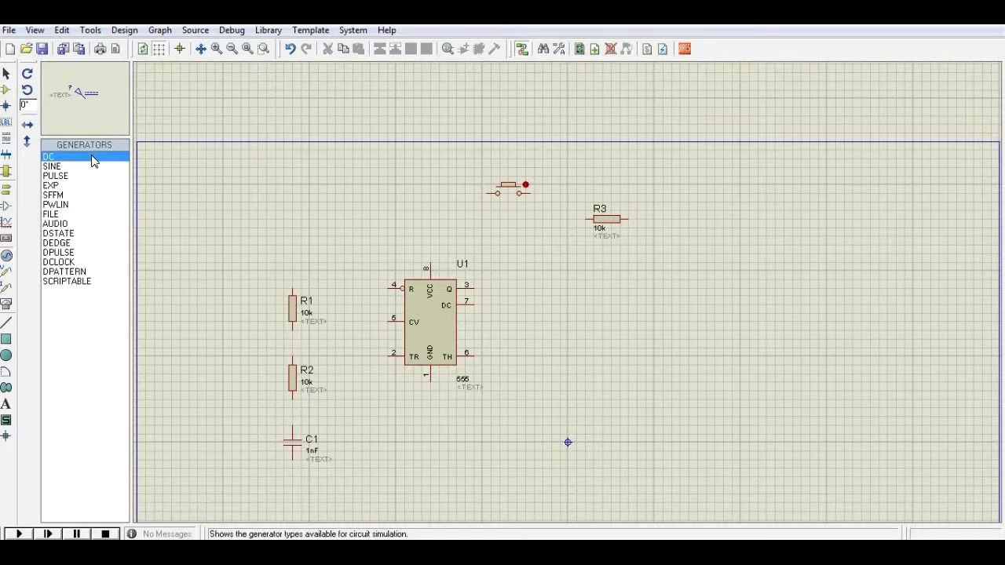
pyautogui.click(431, 192)
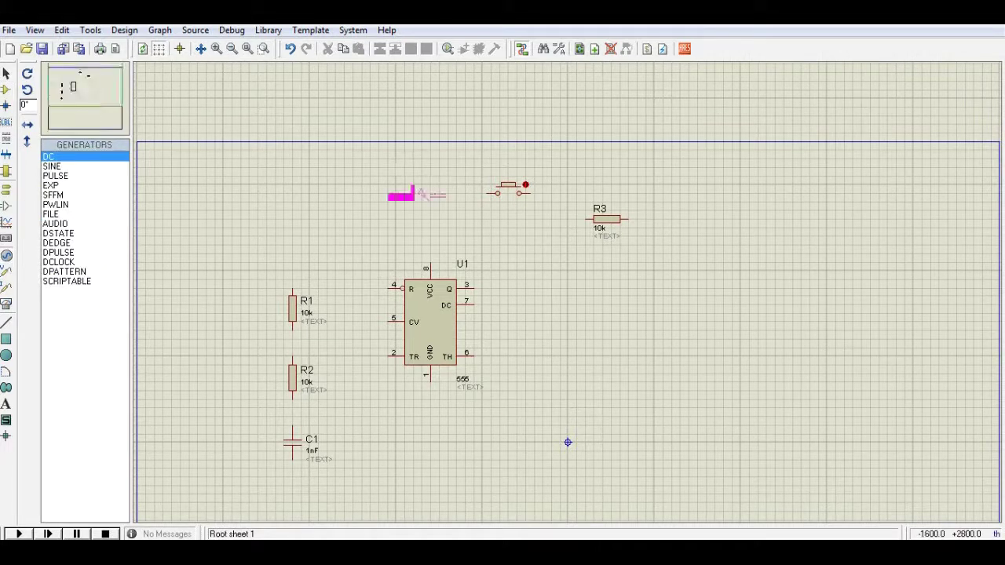
pyautogui.click(393, 194)
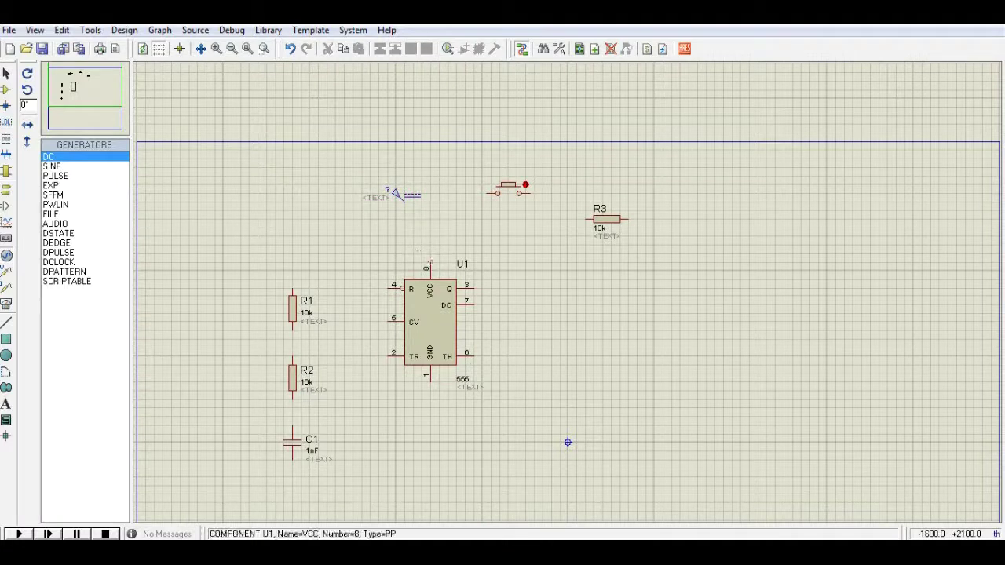
pyautogui.click(429, 263)
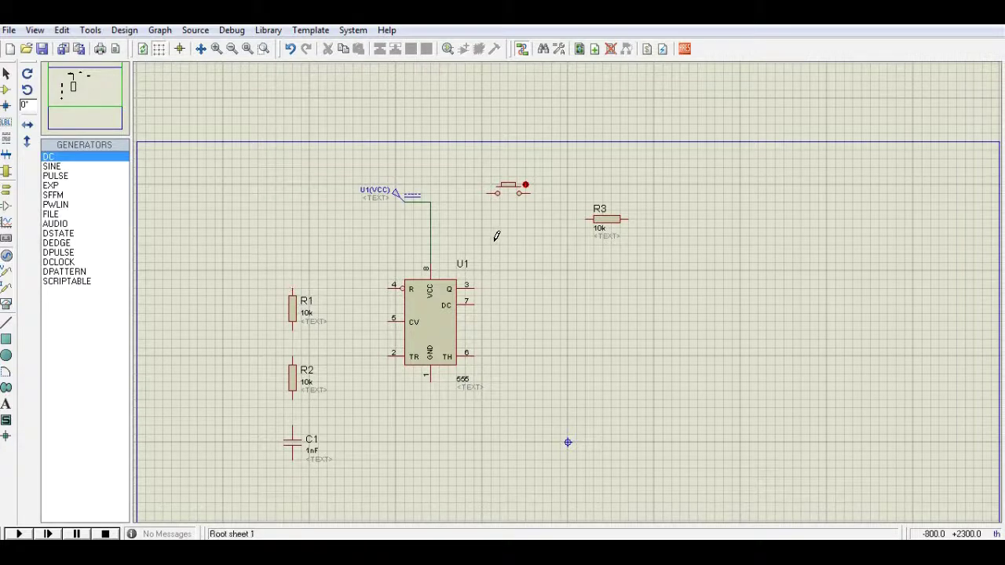
pyautogui.click(429, 232)
pyautogui.hotkey('ctrl', 'z')
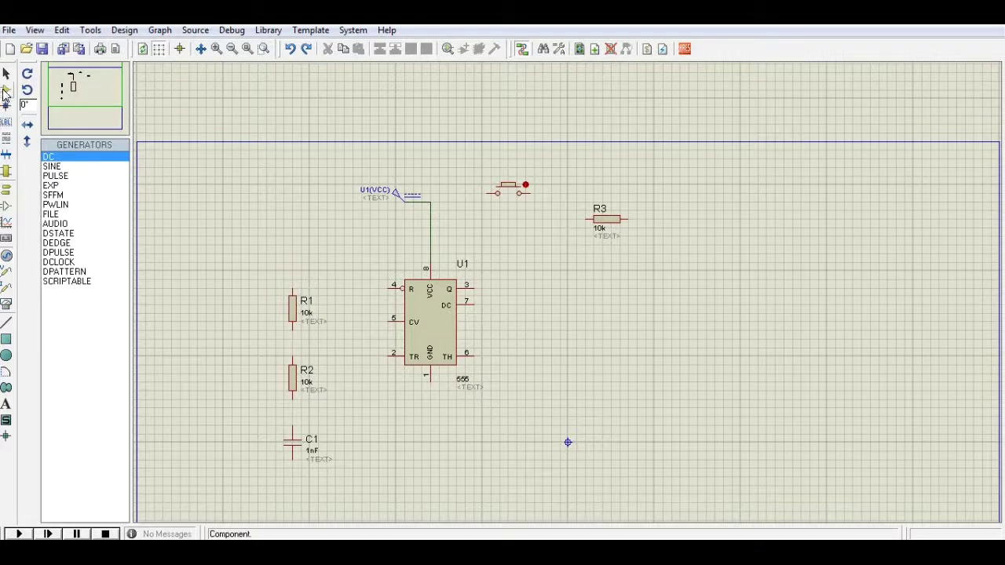
# Wire the VCC line to R1, R1 to R2, R2 to C1, and C1 to GND pin 1
pyautogui.click(6, 90)
pyautogui.click(8, 74)
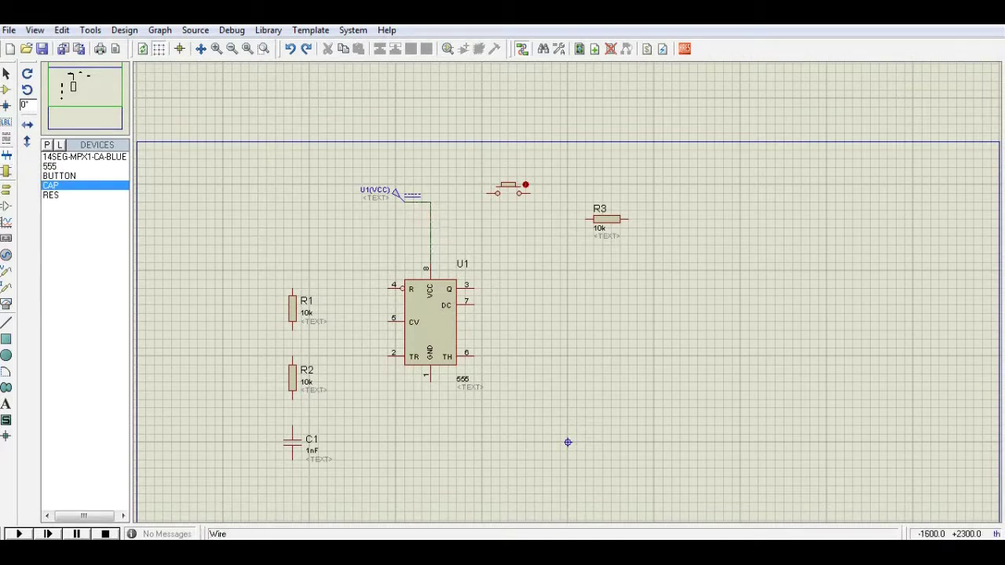
pyautogui.click(409, 244)
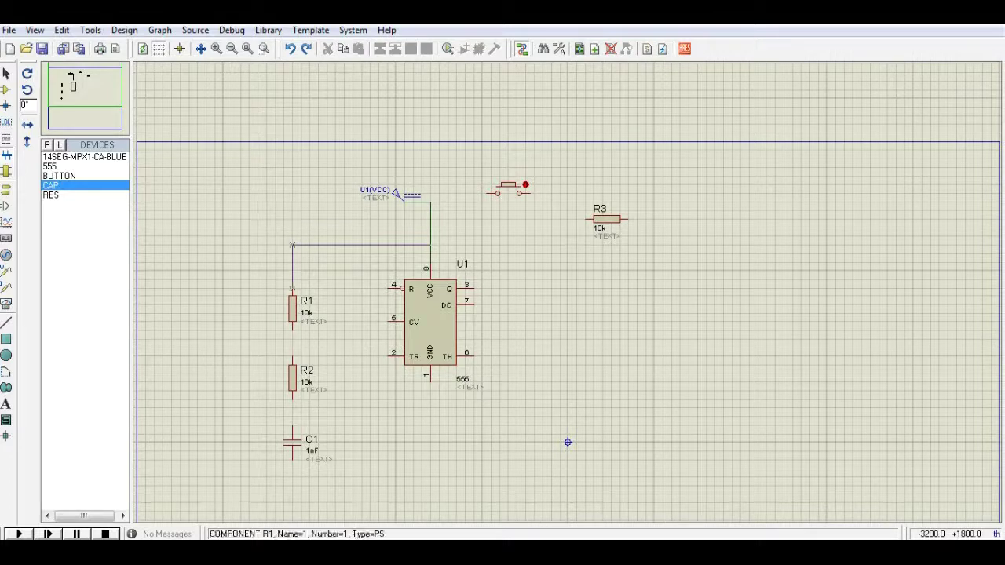
pyautogui.click(292, 289)
pyautogui.click(293, 328)
pyautogui.click(292, 361)
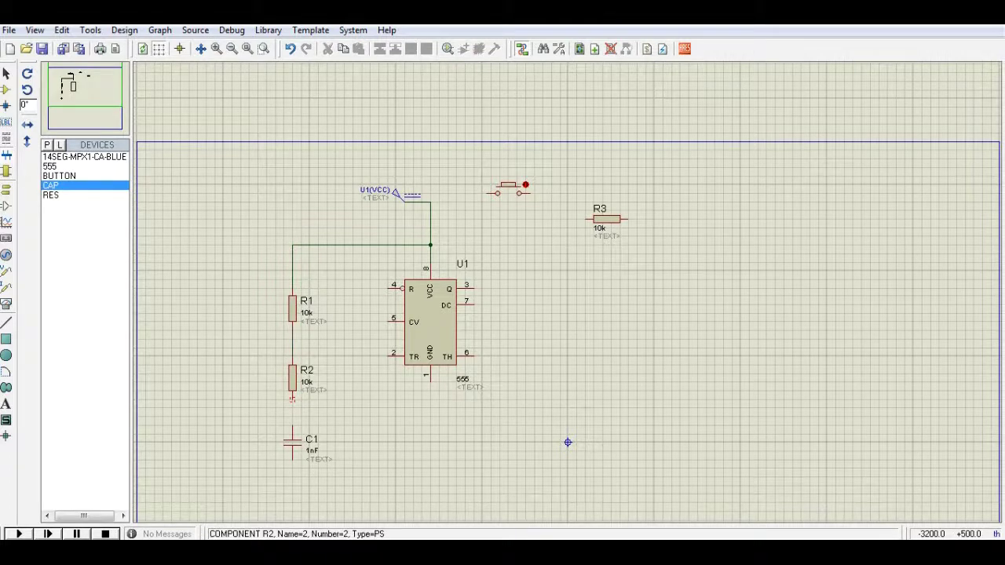
pyautogui.click(292, 396)
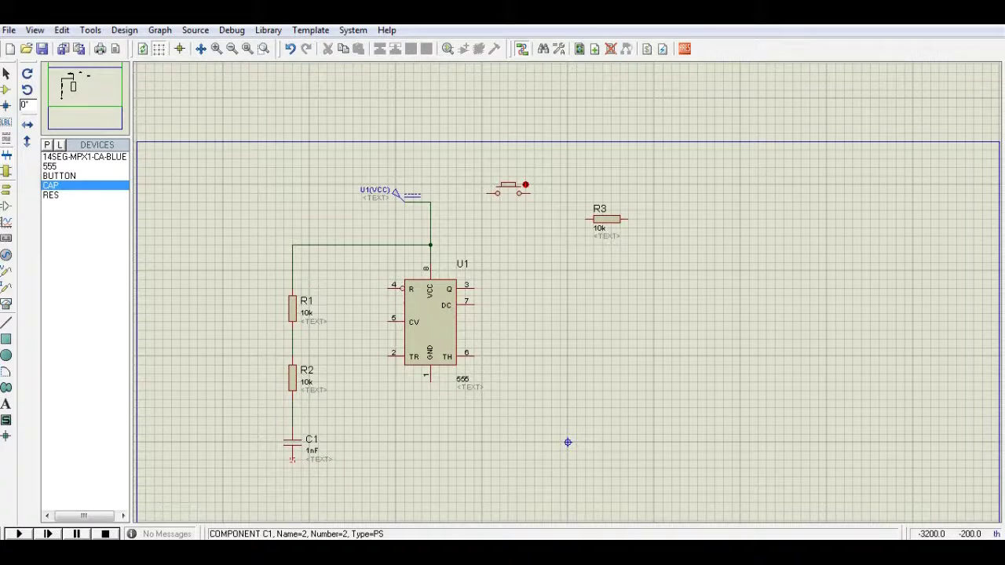
pyautogui.click(292, 459)
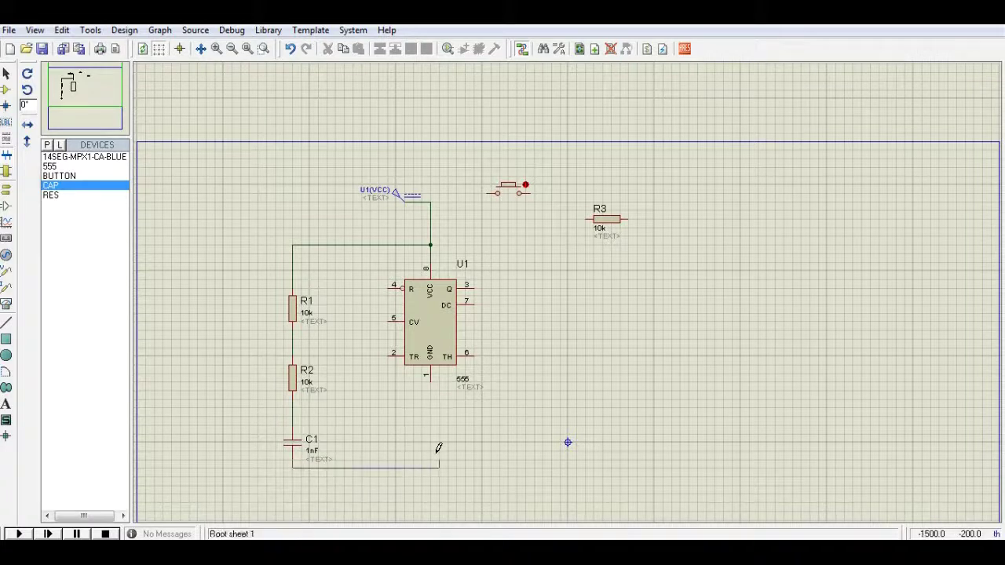
pyautogui.click(429, 381)
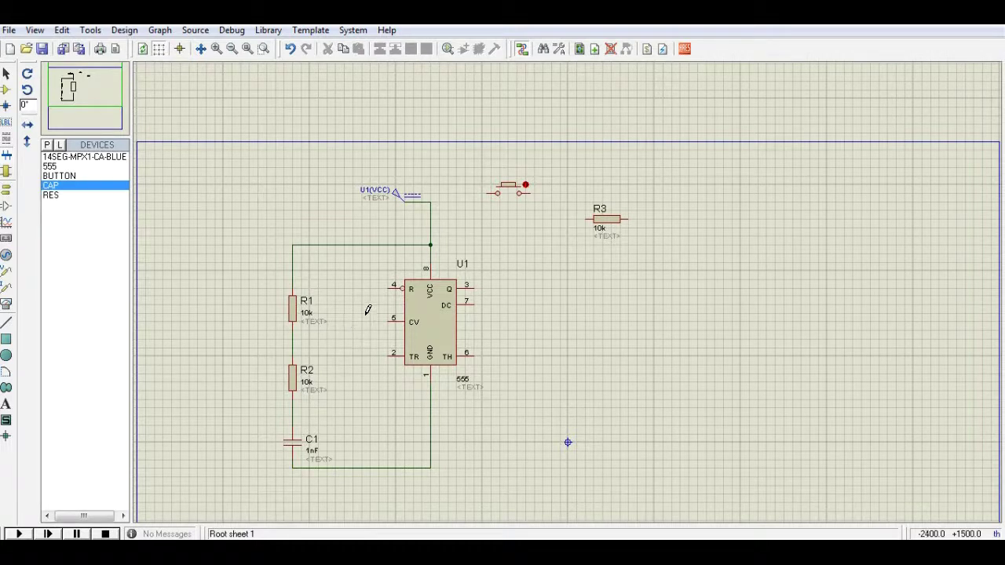
pyautogui.click(387, 355)
# Connect trigger pin 2 and threshold pin 6 to the R2–C1 node
pyautogui.click(361, 407)
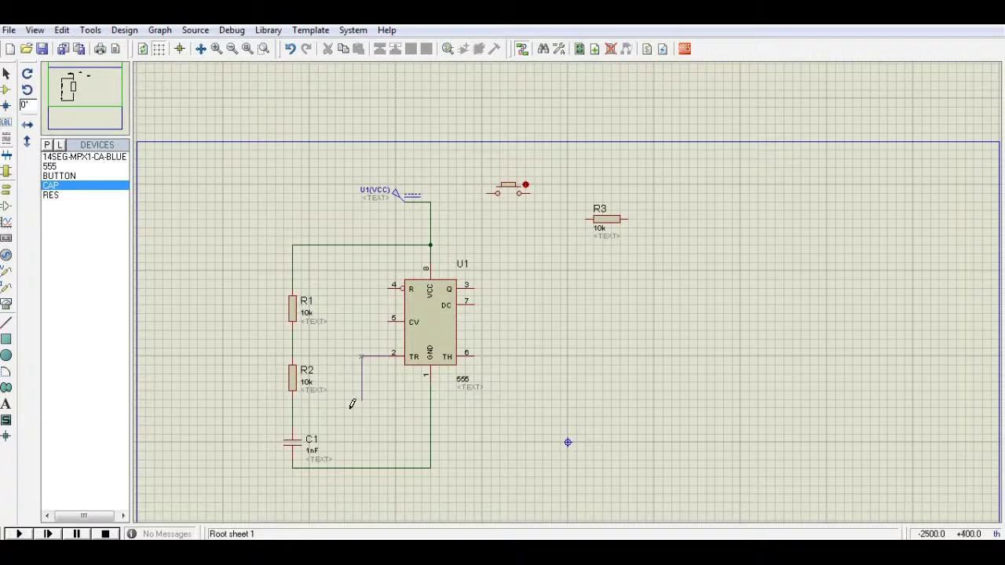
pyautogui.click(292, 407)
pyautogui.click(292, 407)
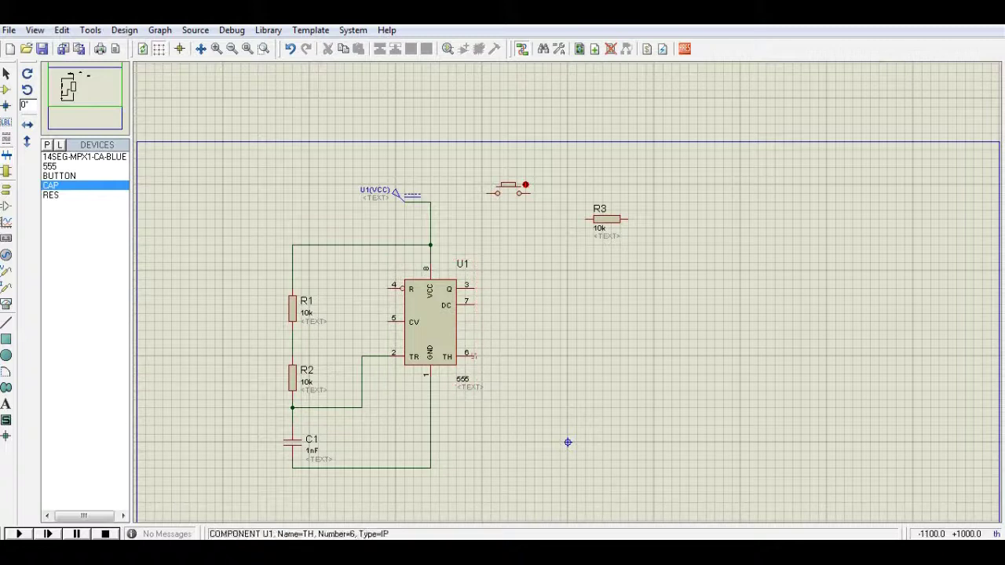
pyautogui.click(488, 358)
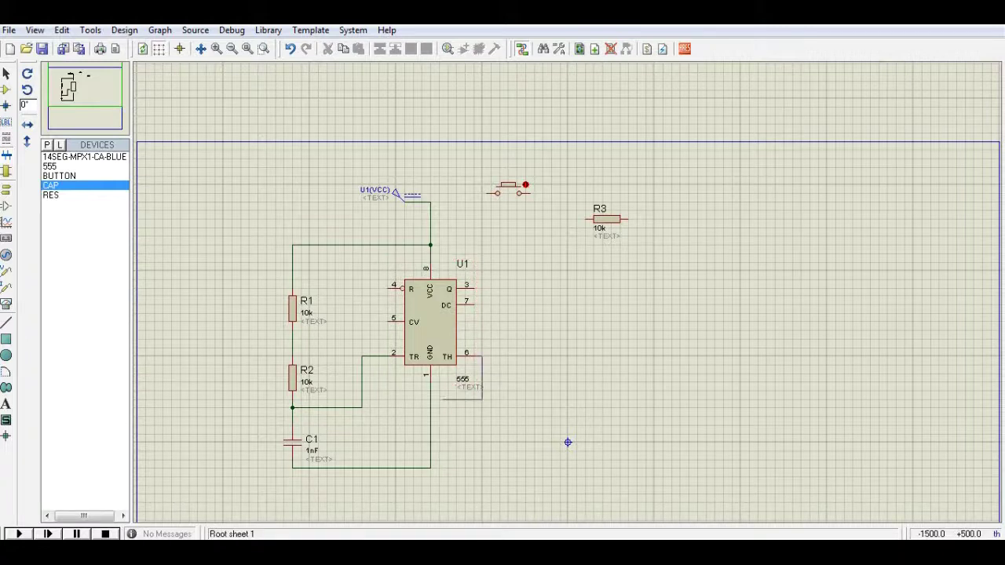
pyautogui.click(362, 407)
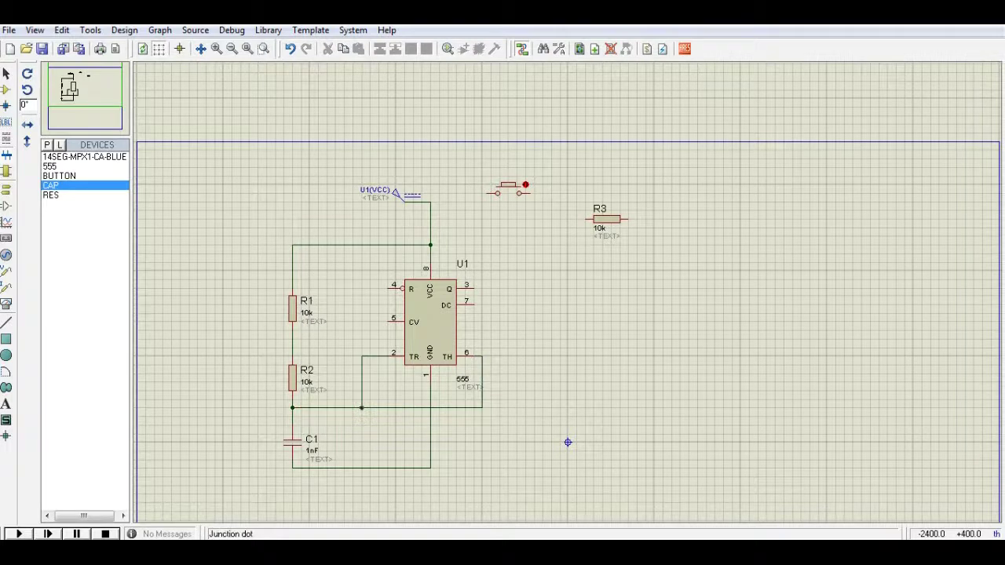
# Wire discharge pin 7 to the R1–R2 node and reset pin 4 to the supply line
pyautogui.click(472, 304)
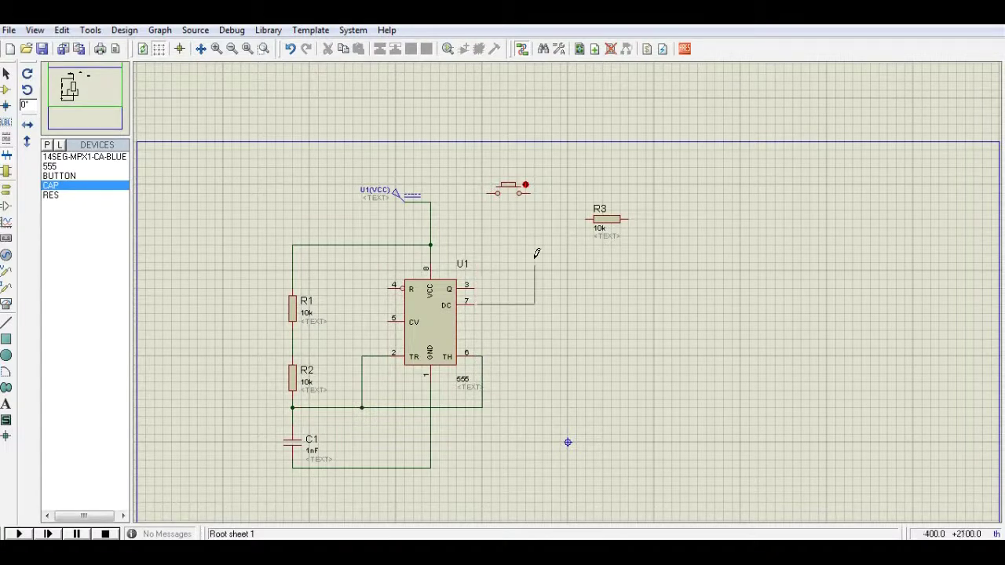
pyautogui.click(508, 227)
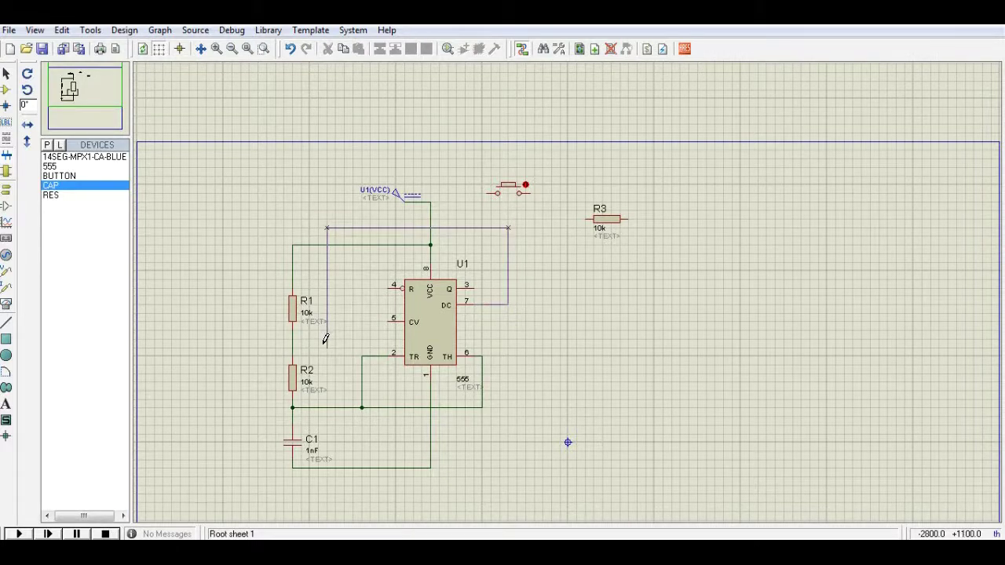
pyautogui.click(292, 347)
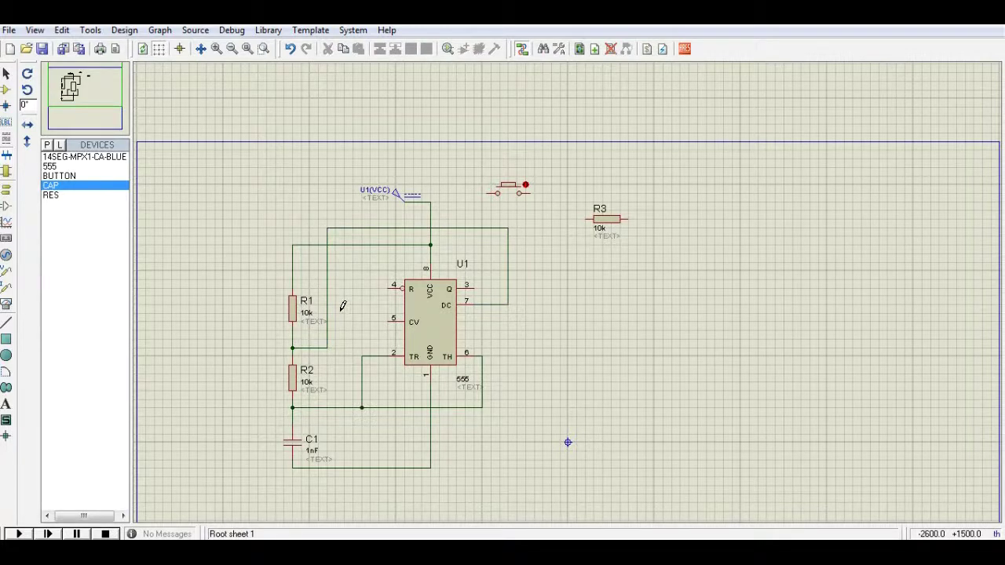
pyautogui.click(388, 288)
pyautogui.click(343, 245)
pyautogui.moveTo(348, 243); pyautogui.dragTo(352, 245)
pyautogui.click(6, 193)
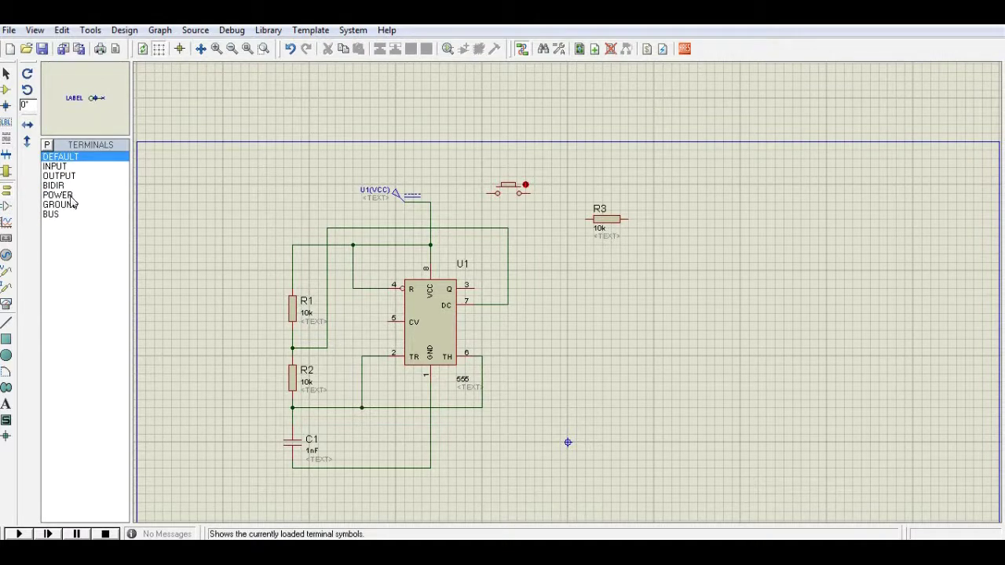
# Place two ground terminals, one below C1 and one beside the push button
pyautogui.click(71, 206)
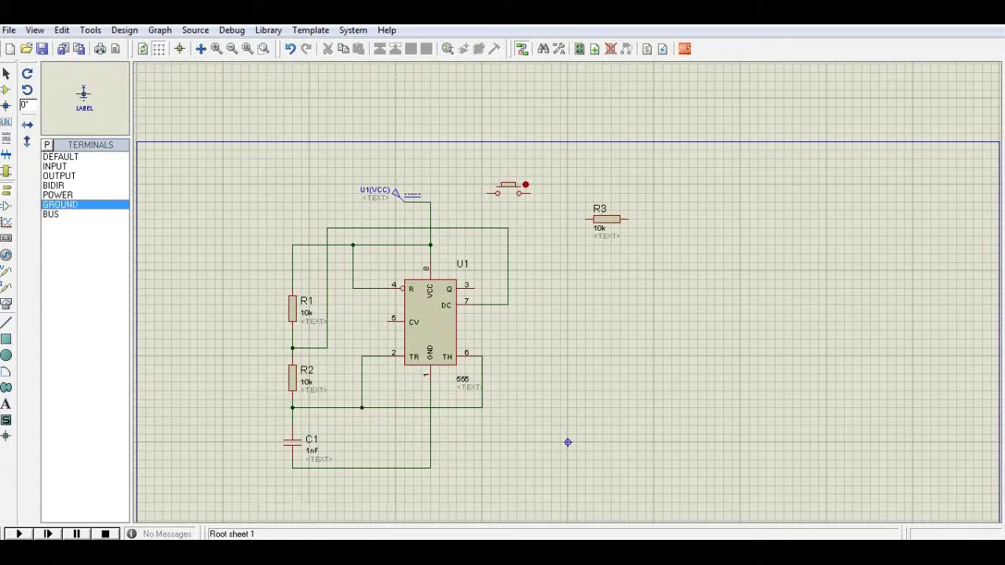
pyautogui.click(359, 479)
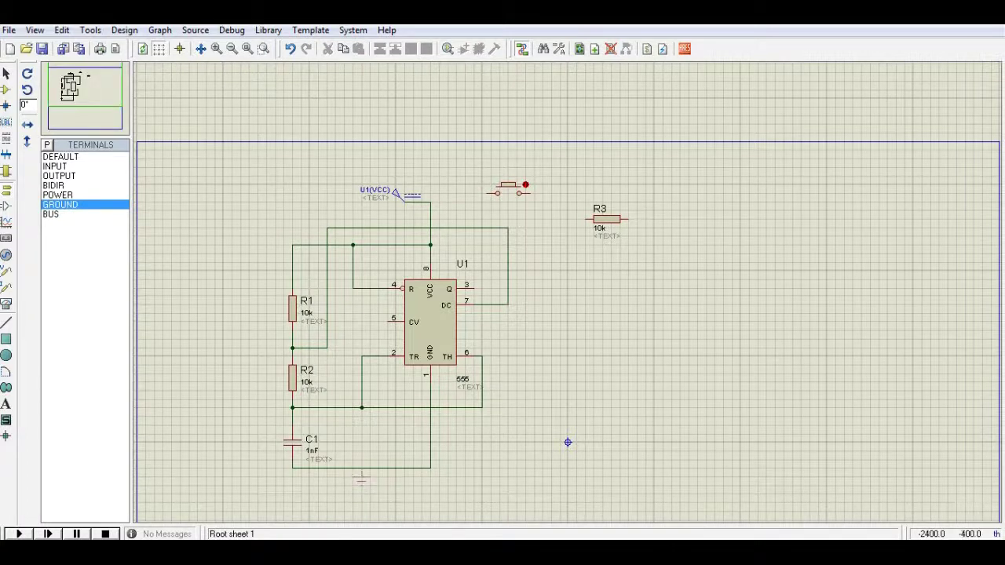
pyautogui.click(361, 477)
pyautogui.click(448, 176)
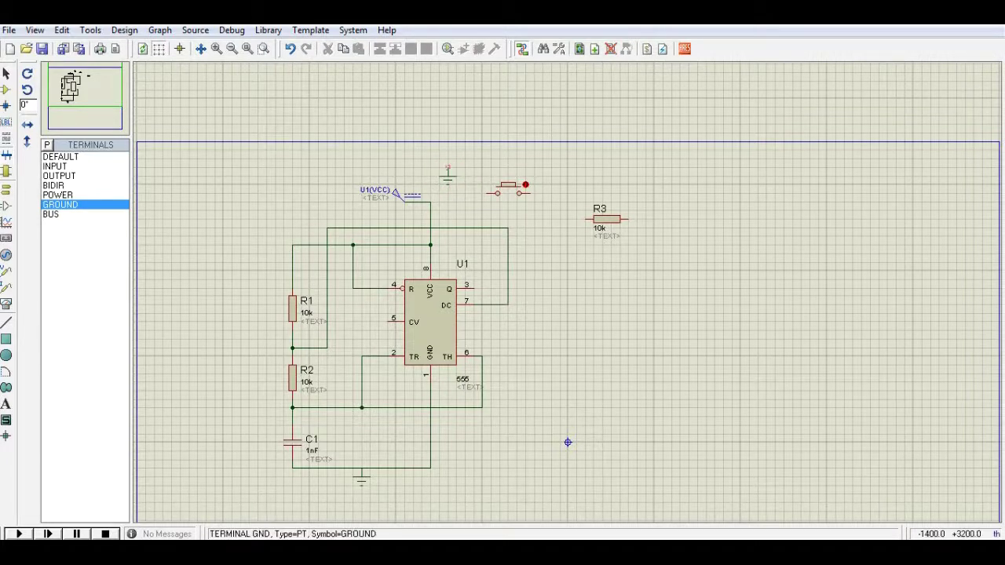
# Wire the new ground through the push button to R3's left pin
pyautogui.click(447, 167)
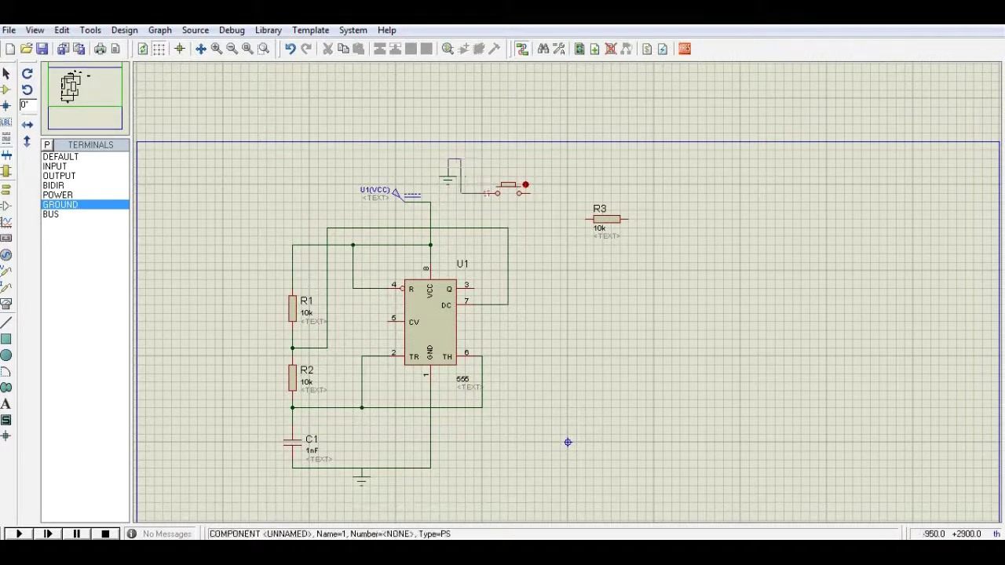
pyautogui.click(497, 193)
pyautogui.click(524, 192)
pyautogui.click(585, 219)
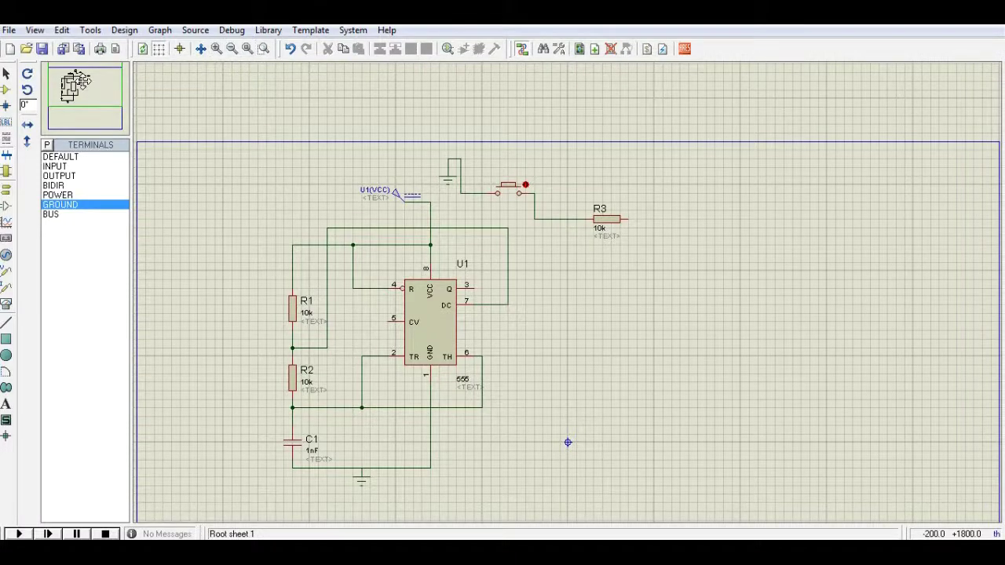
pyautogui.click(76, 87)
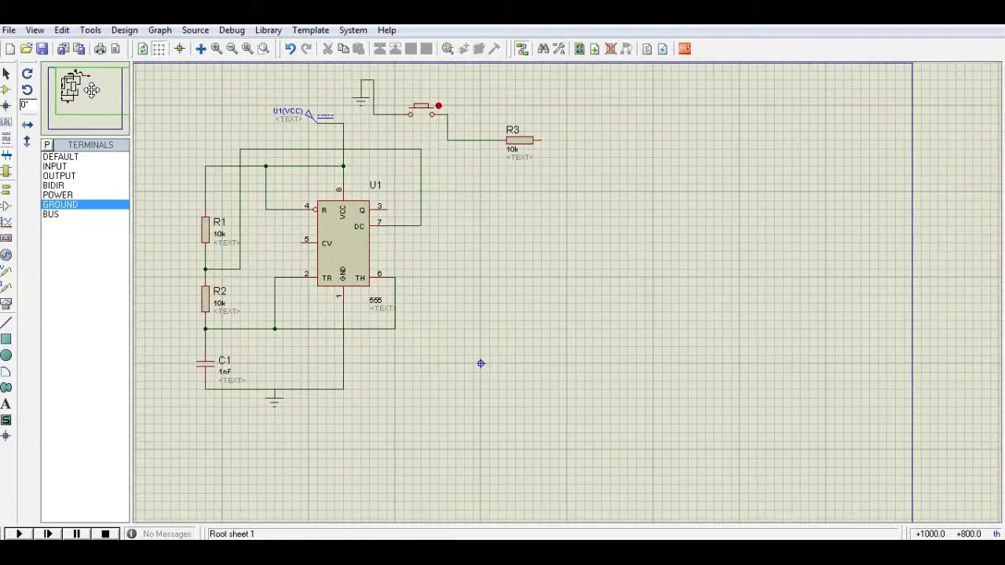
pyautogui.click(95, 91)
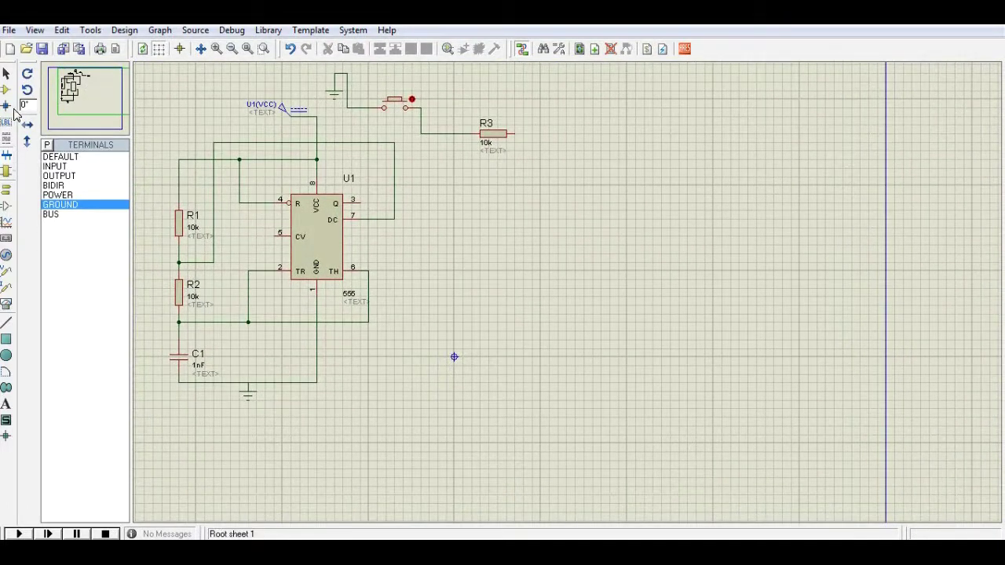
pyautogui.click(7, 91)
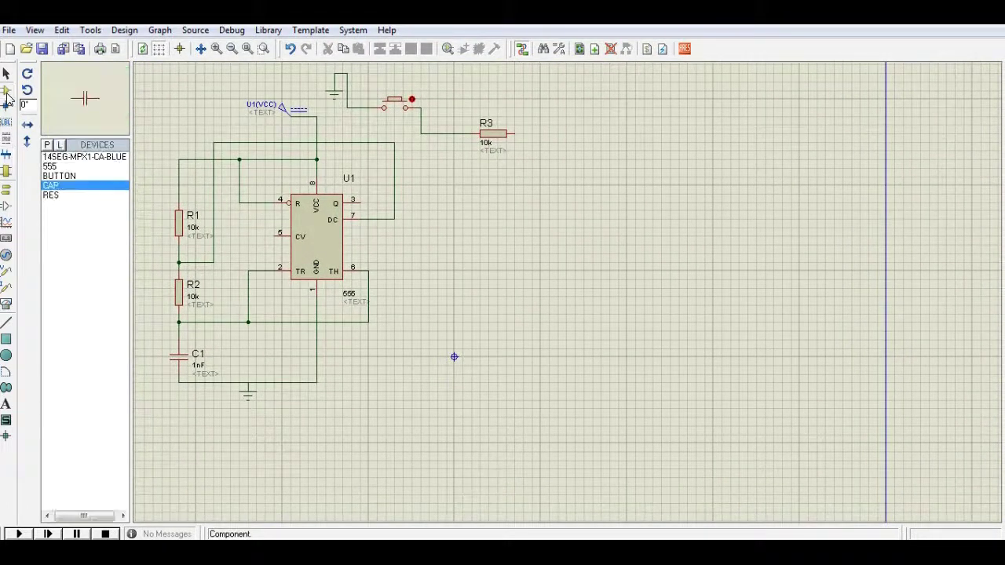
# Place seven 14SEG-MPX1-CA-BLUE displays in a row right of the 555 circuit
pyautogui.click(85, 158)
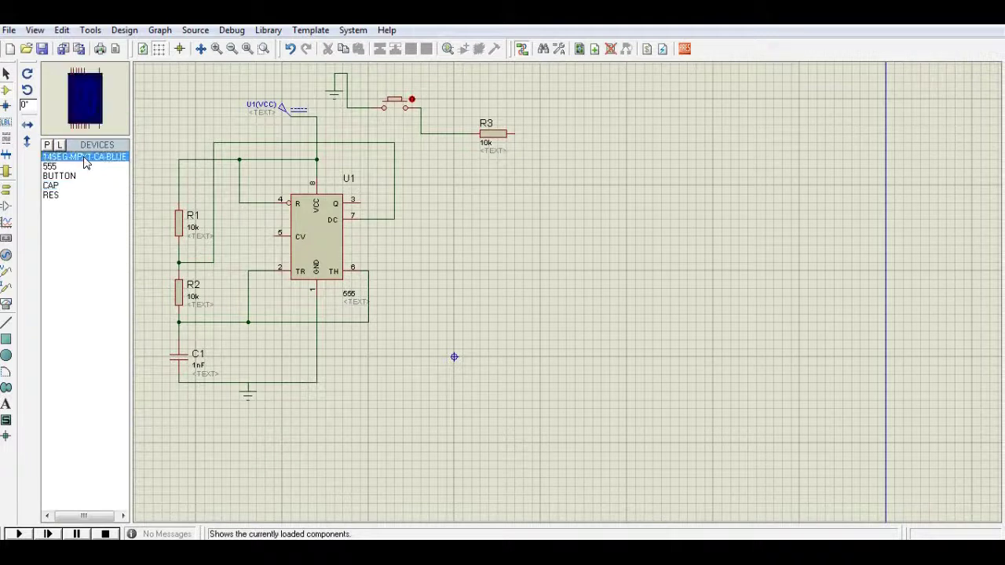
pyautogui.click(482, 263)
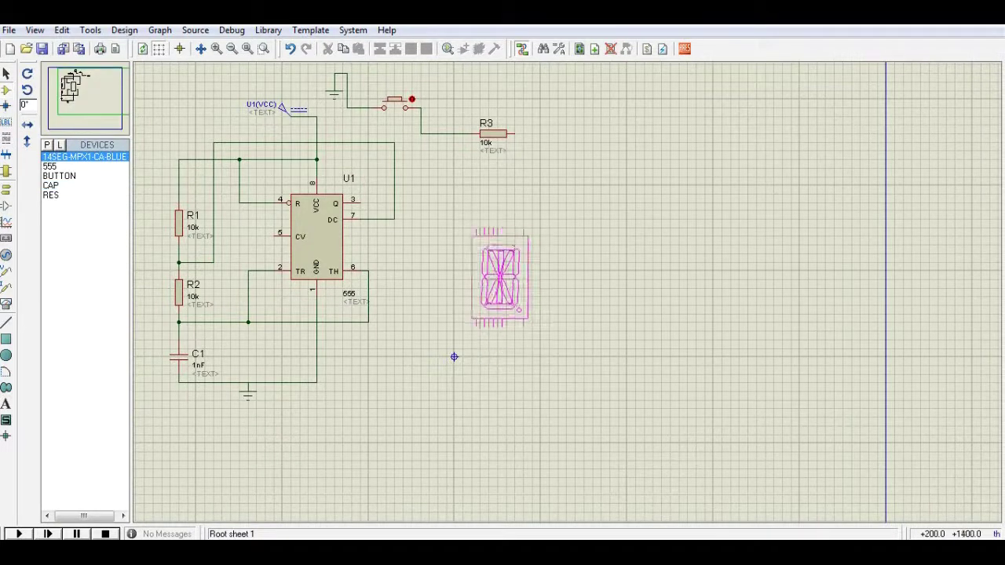
pyautogui.click(453, 357)
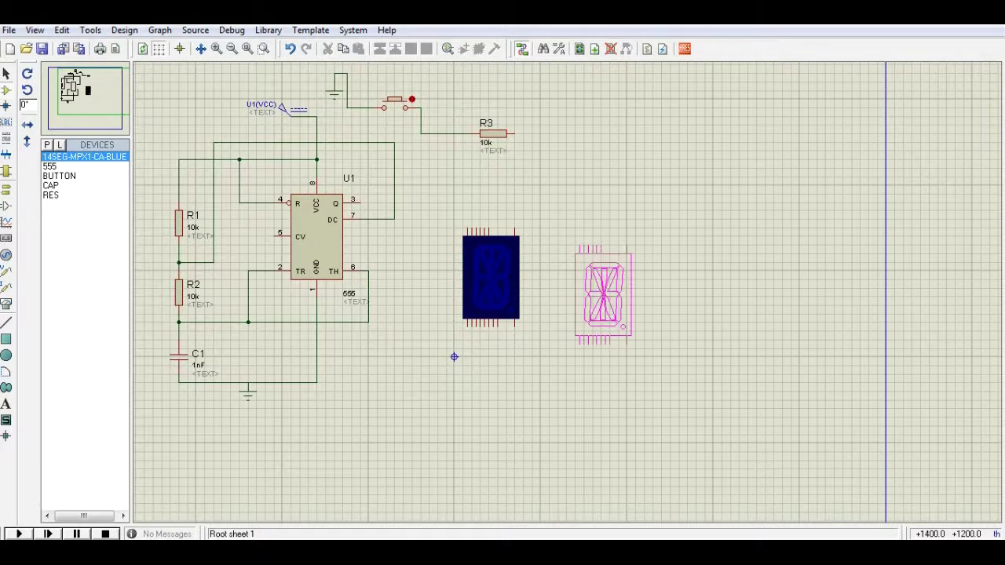
pyautogui.click(560, 277)
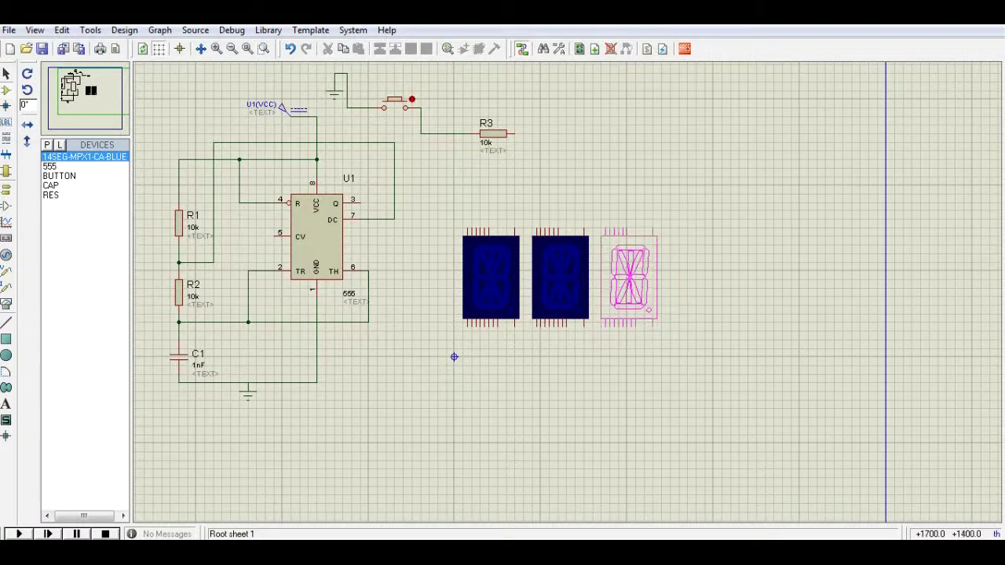
pyautogui.click(628, 277)
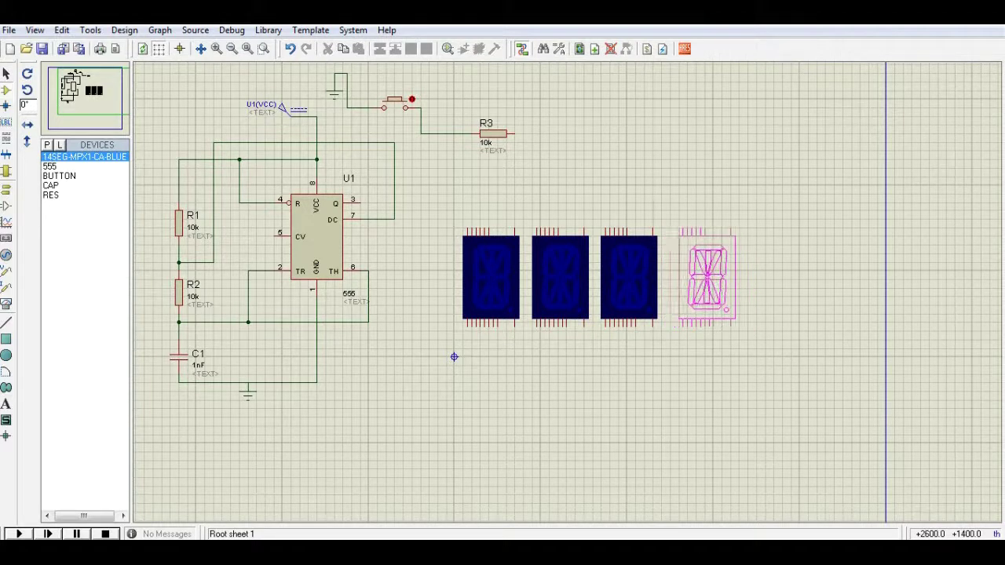
pyautogui.click(675, 231)
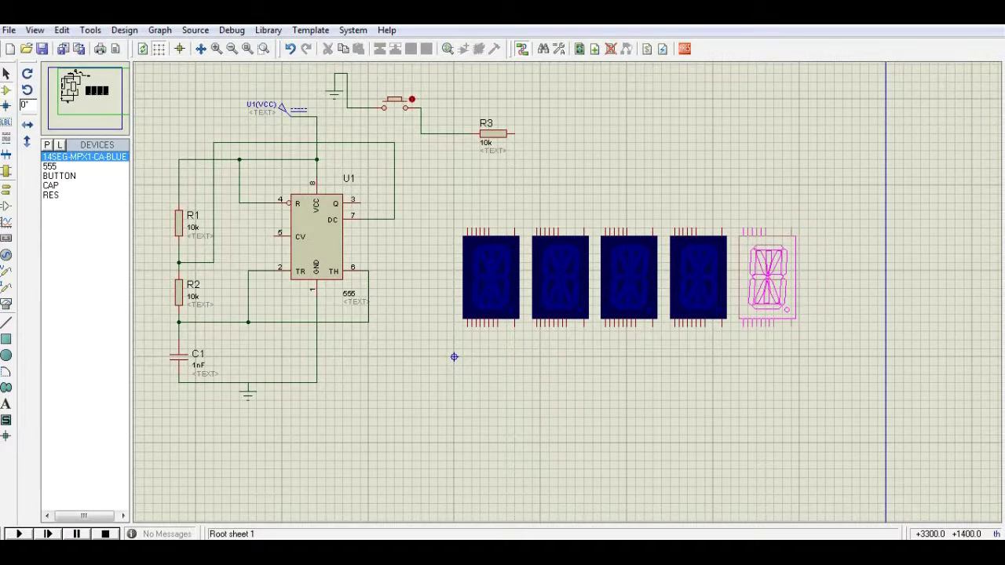
pyautogui.click(767, 276)
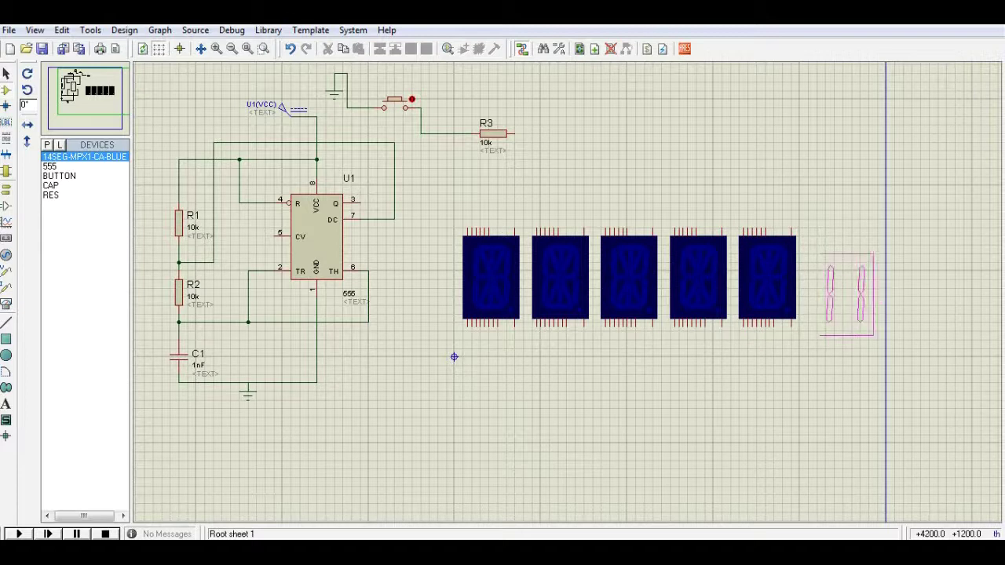
pyautogui.click(836, 276)
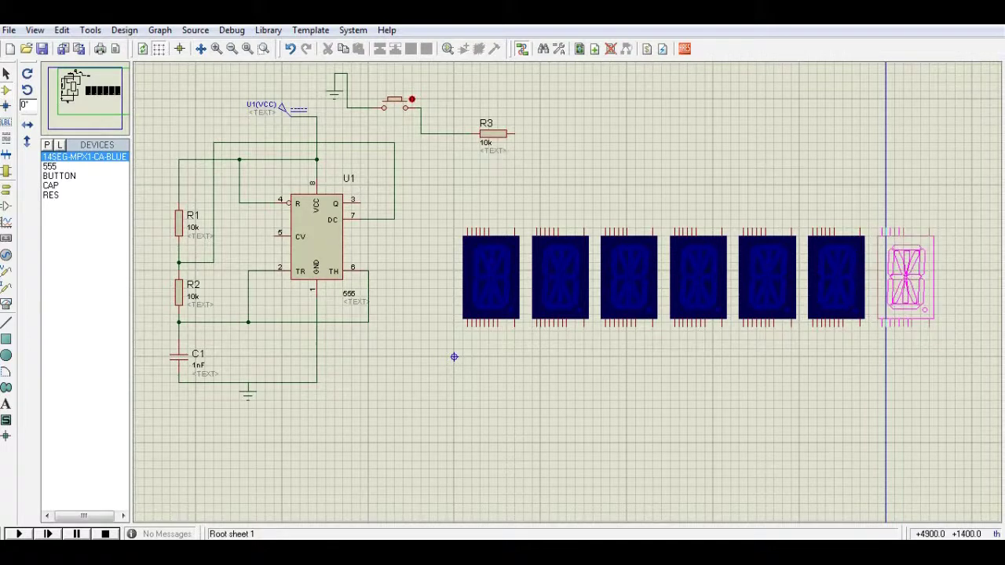
pyautogui.click(906, 276)
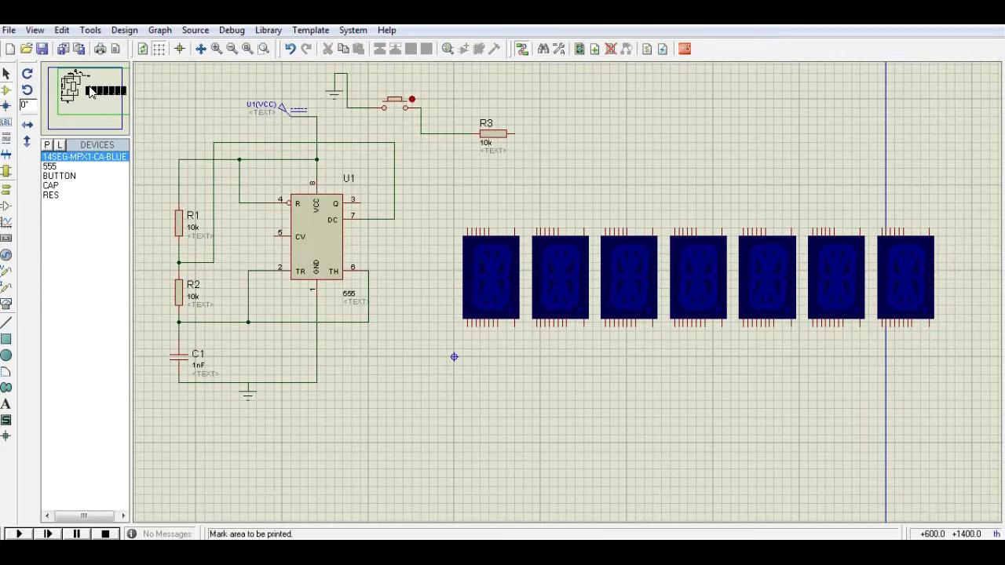
# Add an eighth 14SEG-MPX1-CA-BLUE display at the end of the row
pyautogui.click(117, 86)
pyautogui.moveTo(116, 87)
pyautogui.mouseDown()
pyautogui.moveTo(128, 134)
pyautogui.moveTo(123, 95)
pyautogui.mouseUp()
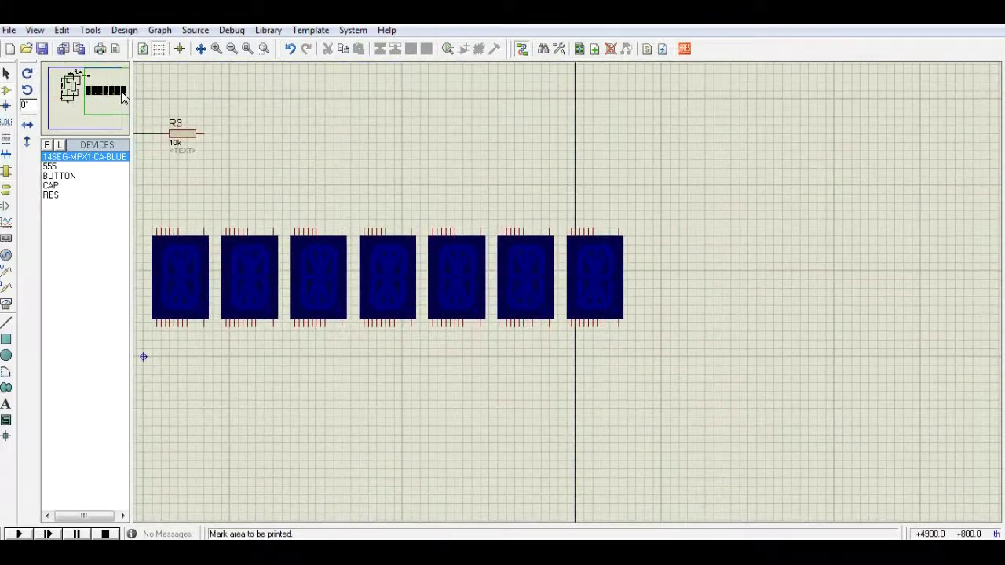
pyautogui.click(680, 260)
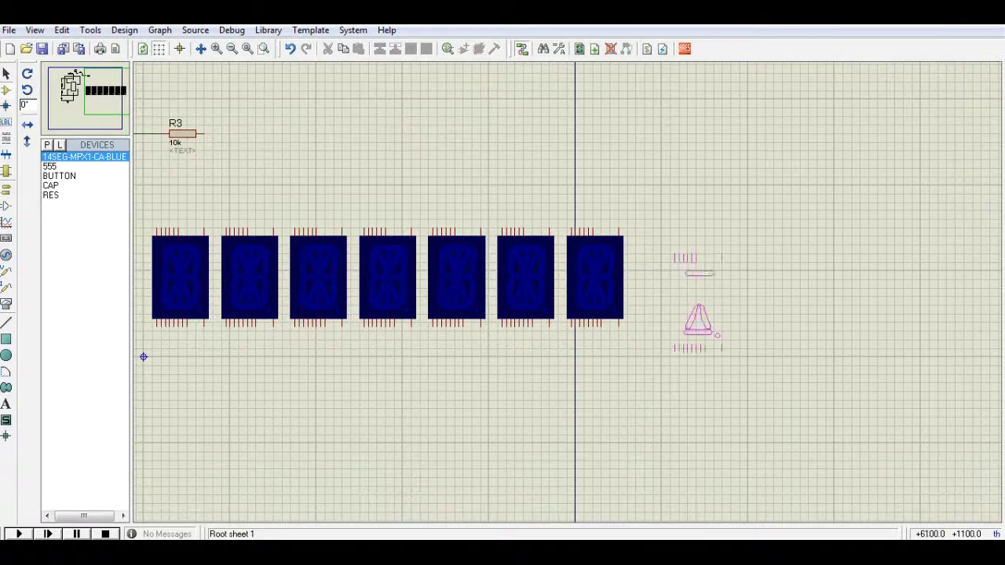
pyautogui.click(663, 278)
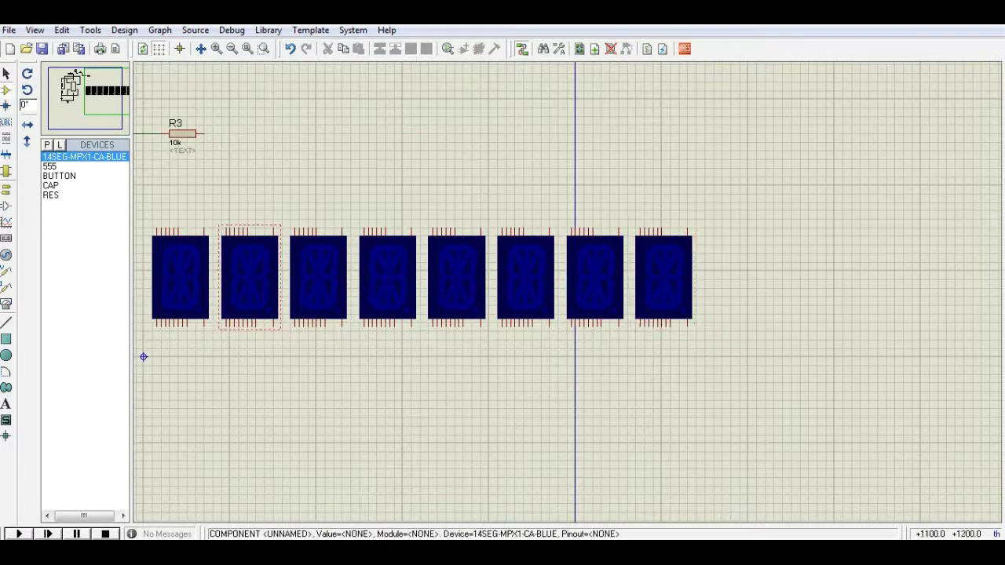
pyautogui.click(110, 107)
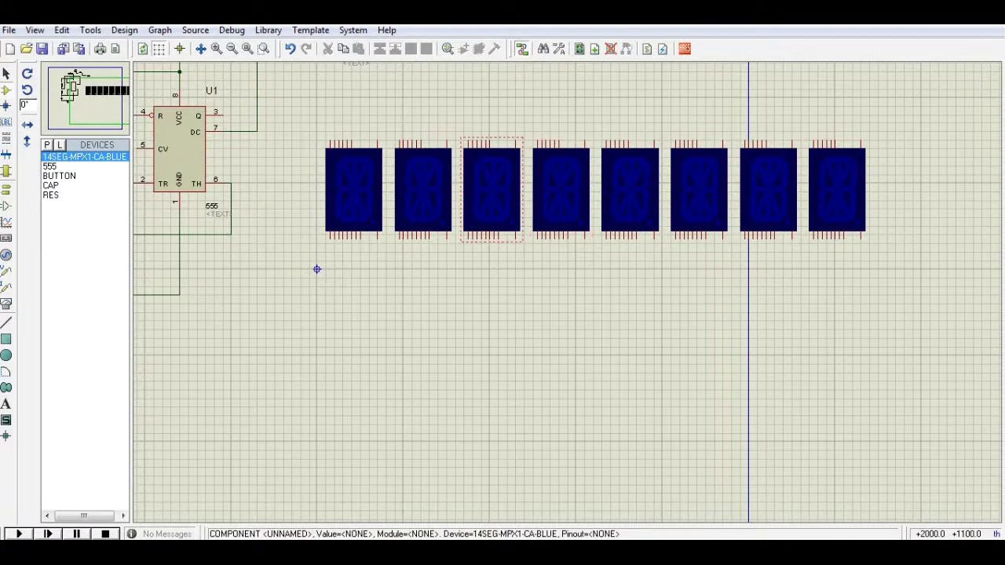
pyautogui.click(630, 189)
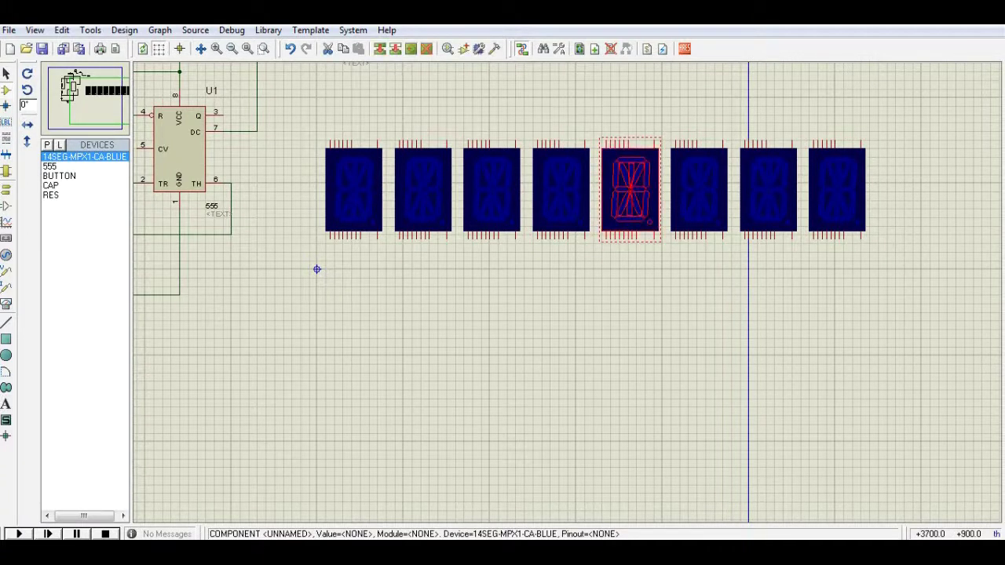
pyautogui.click(354, 329)
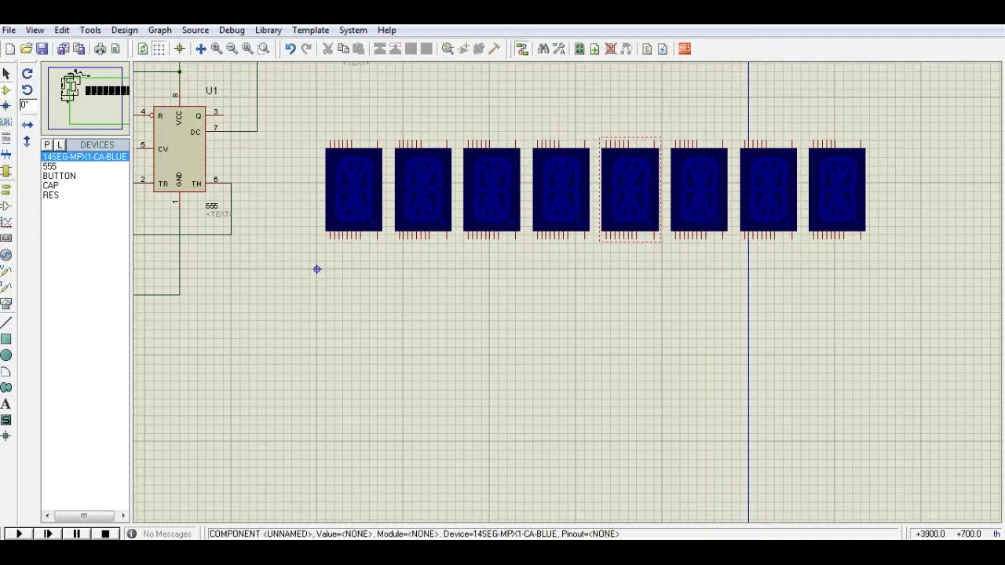
pyautogui.click(630, 189)
pyautogui.click(346, 322)
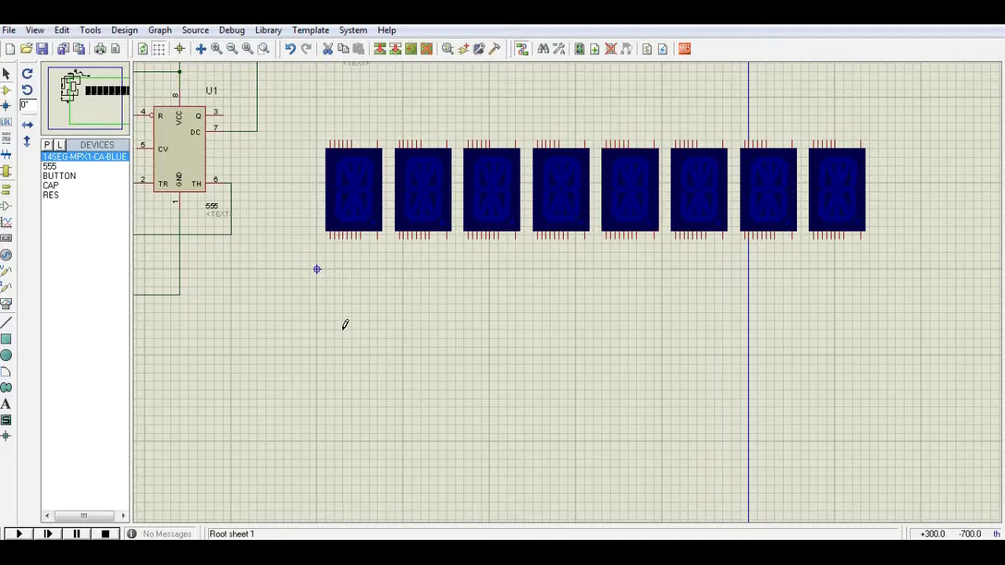
# Place five more 14SEG-MPX1-CA-BLUE displays in a second row beneath the first eight
pyautogui.click(344, 306)
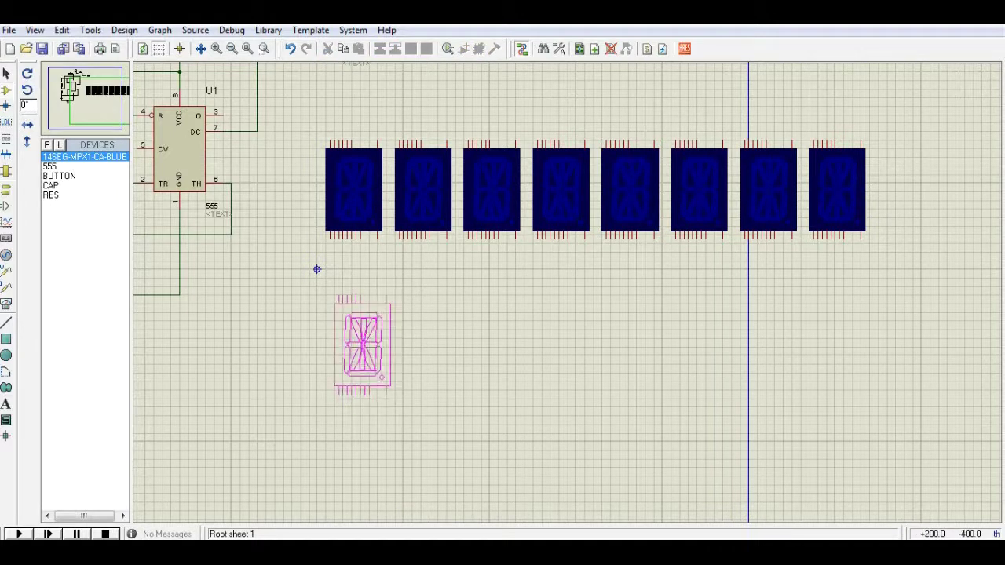
pyautogui.click(324, 287)
pyautogui.click(429, 322)
pyautogui.click(424, 330)
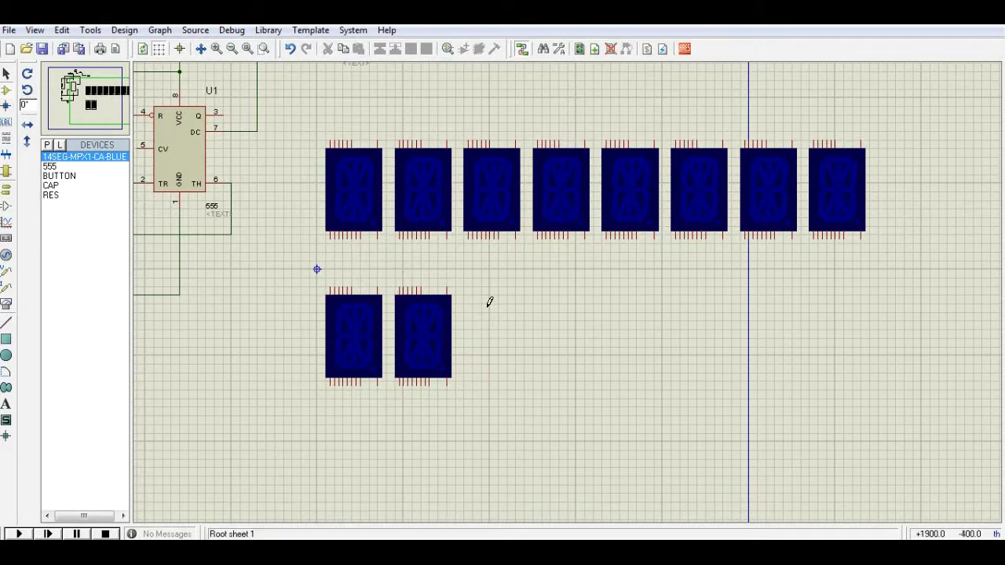
pyautogui.click(479, 307)
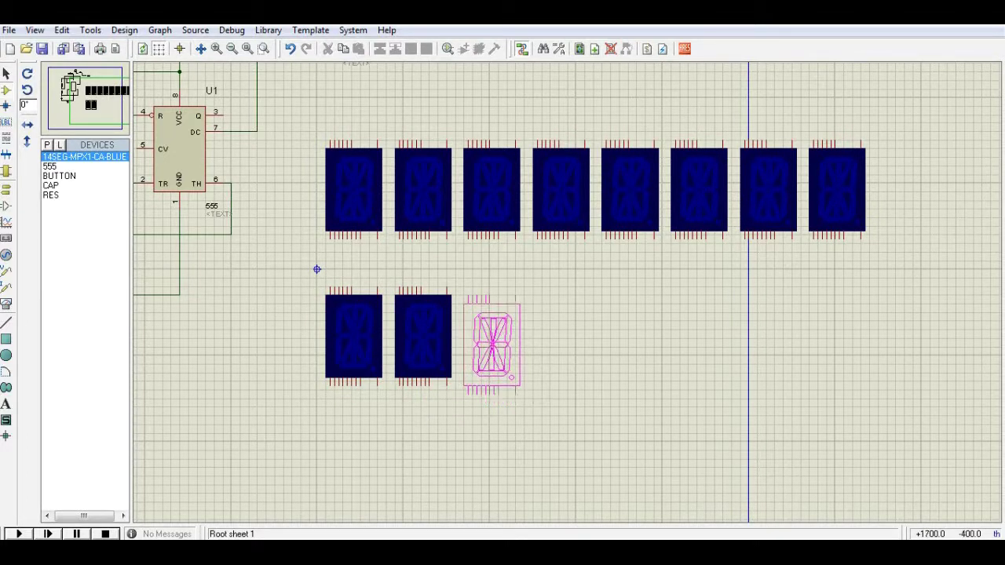
pyautogui.click(488, 292)
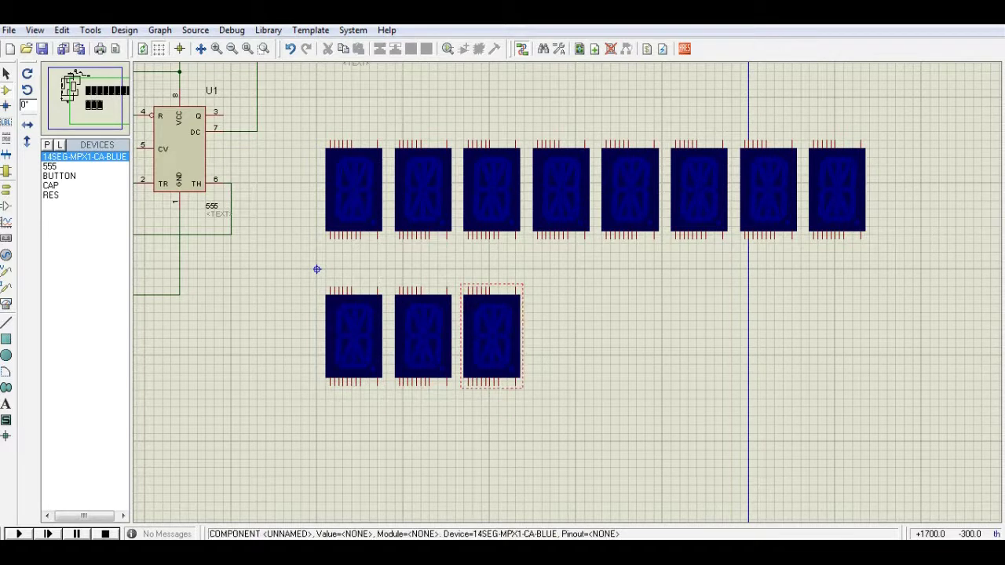
pyautogui.click(540, 306)
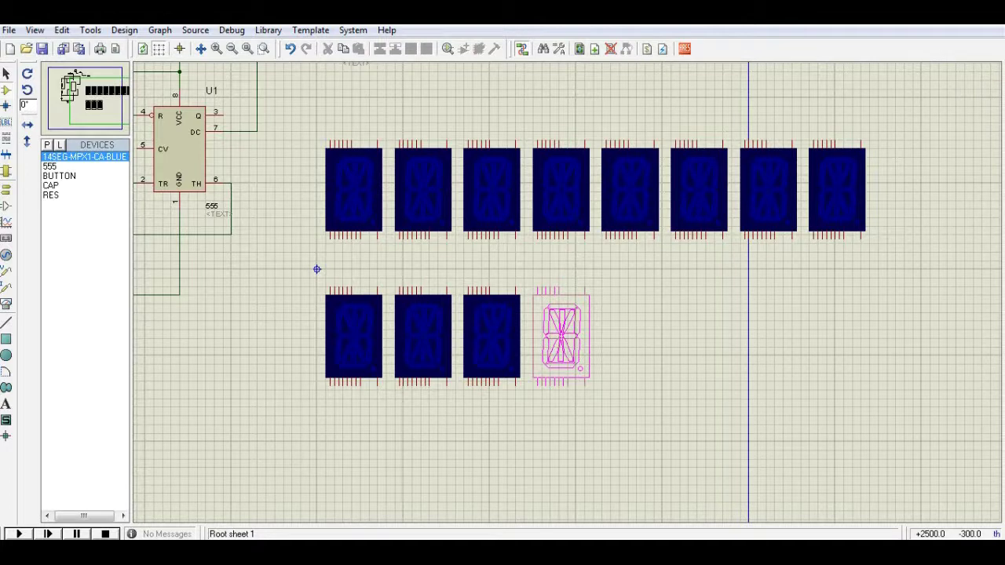
pyautogui.click(538, 291)
pyautogui.click(608, 292)
pyautogui.click(110, 96)
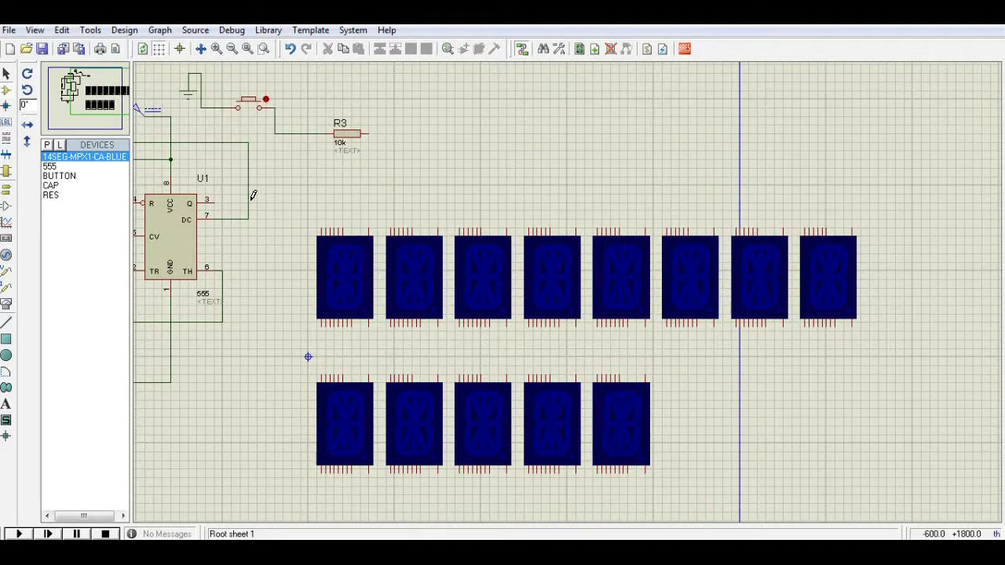
# Wire the 555's Q output (pin 3) to the top pins of the first three displays
pyautogui.click(212, 202)
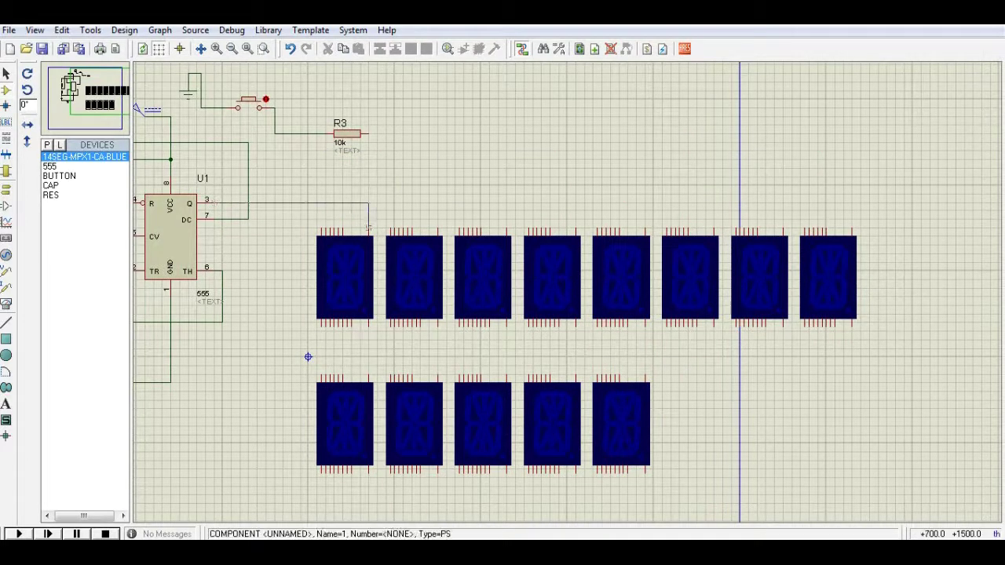
pyautogui.click(368, 228)
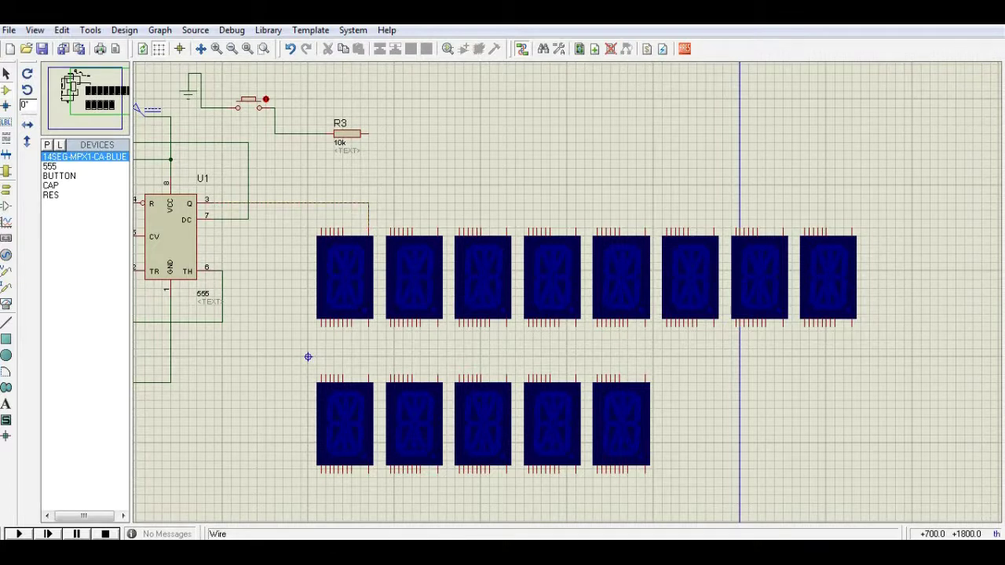
pyautogui.click(368, 202)
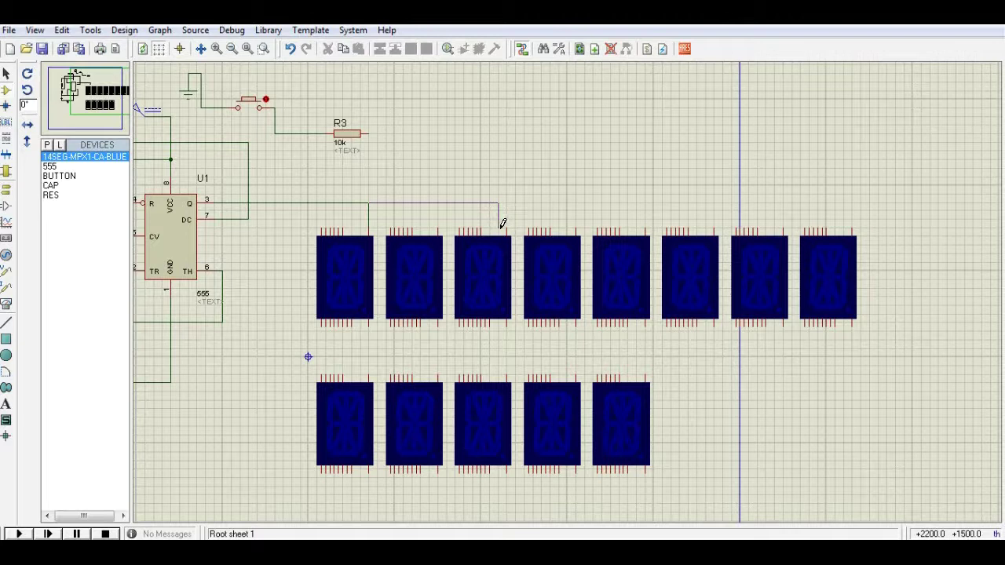
pyautogui.click(506, 228)
pyautogui.click(438, 227)
pyautogui.click(437, 203)
# Extend the Q net to the top pins of the fourth, fifth and sixth displays
pyautogui.click(506, 203)
pyautogui.click(595, 202)
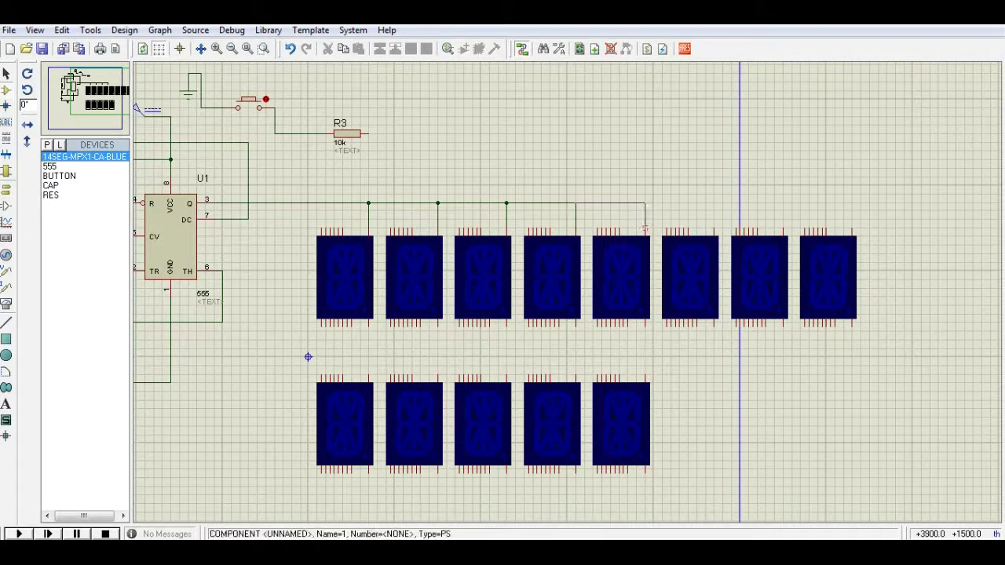
pyautogui.click(645, 230)
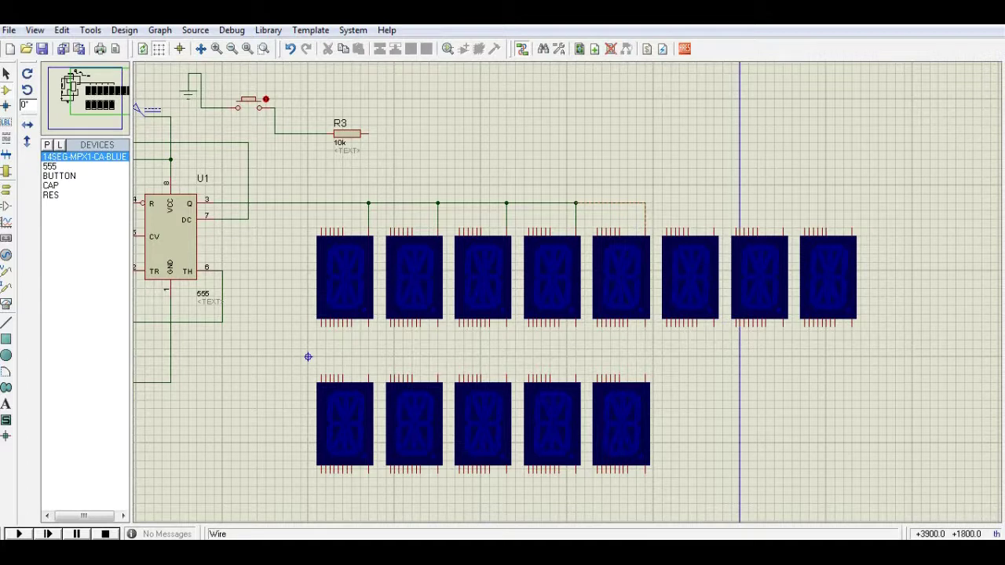
pyautogui.click(645, 202)
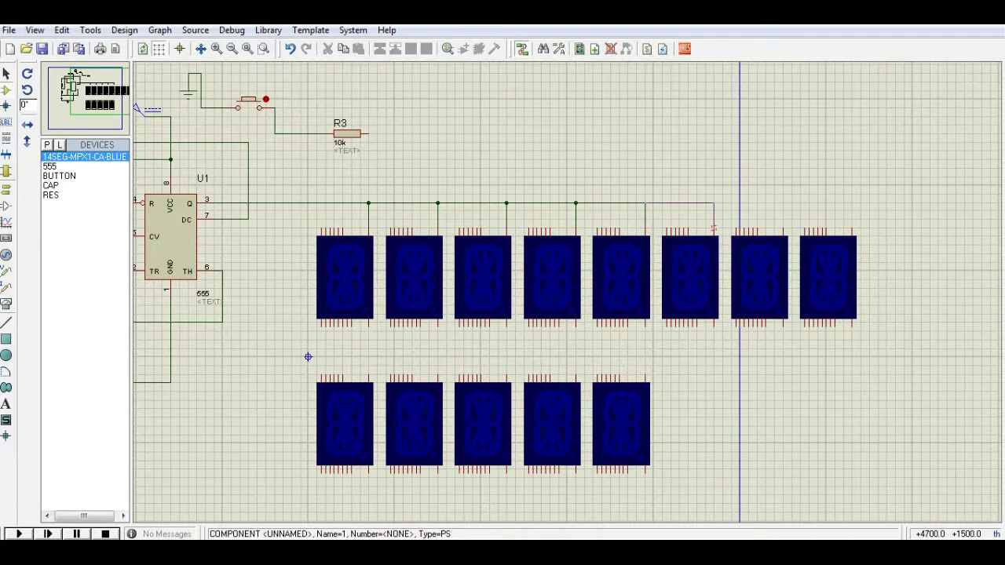
pyautogui.click(714, 227)
pyautogui.click(713, 203)
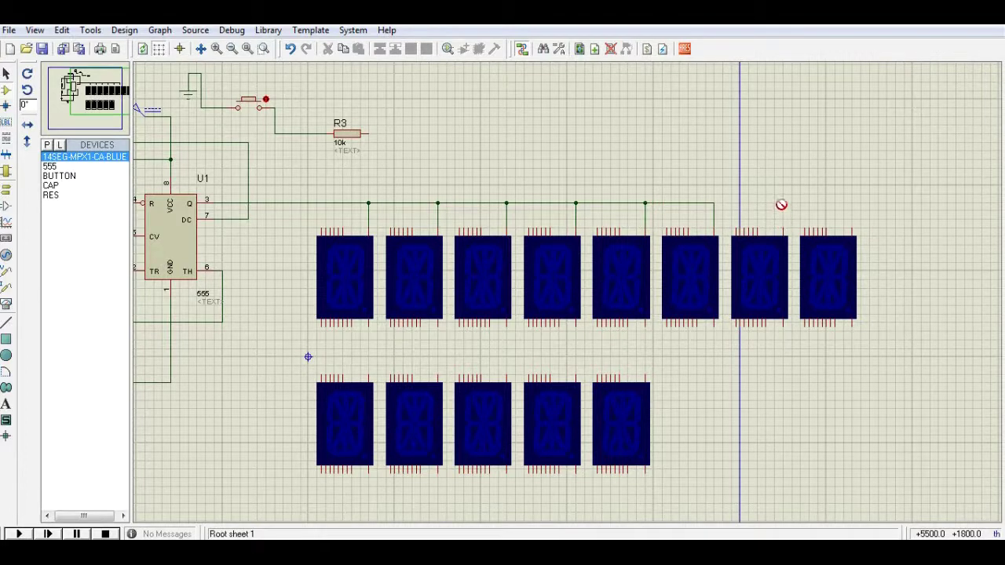
pyautogui.rightClick(741, 200)
# Delete the seventh and eighth displays from the top row
pyautogui.click(759, 267)
pyautogui.press('Delete')
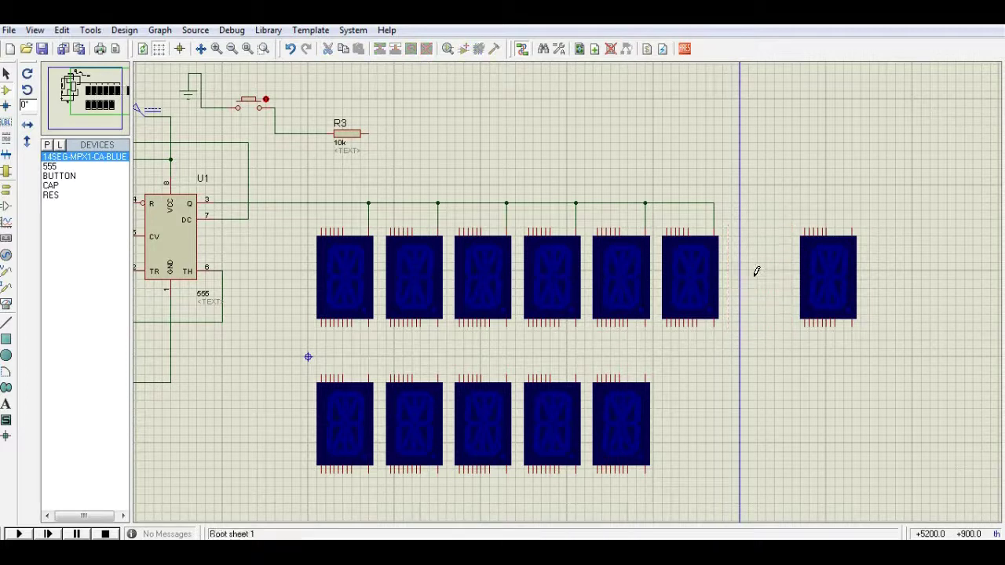
pyautogui.click(828, 275)
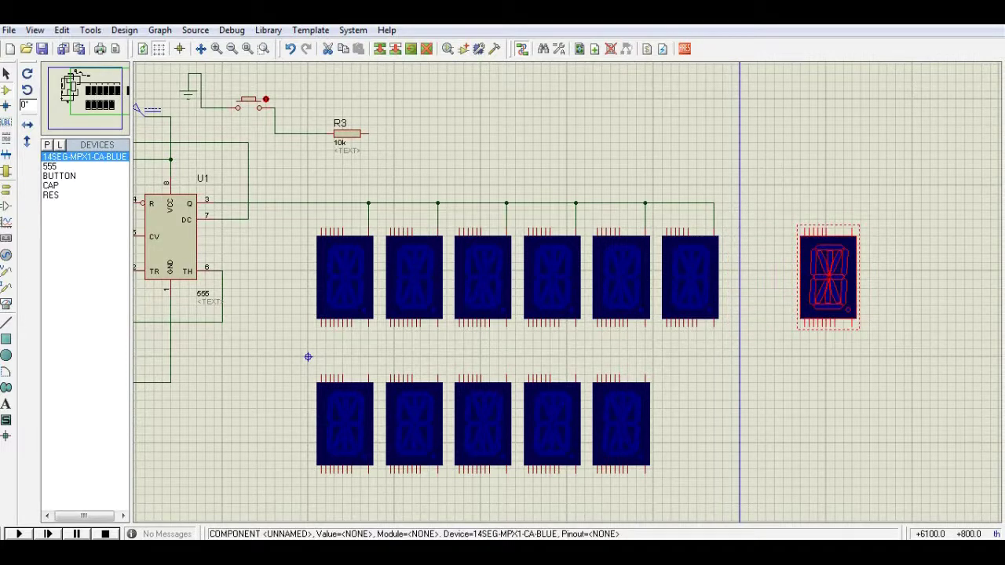
pyautogui.press('Delete')
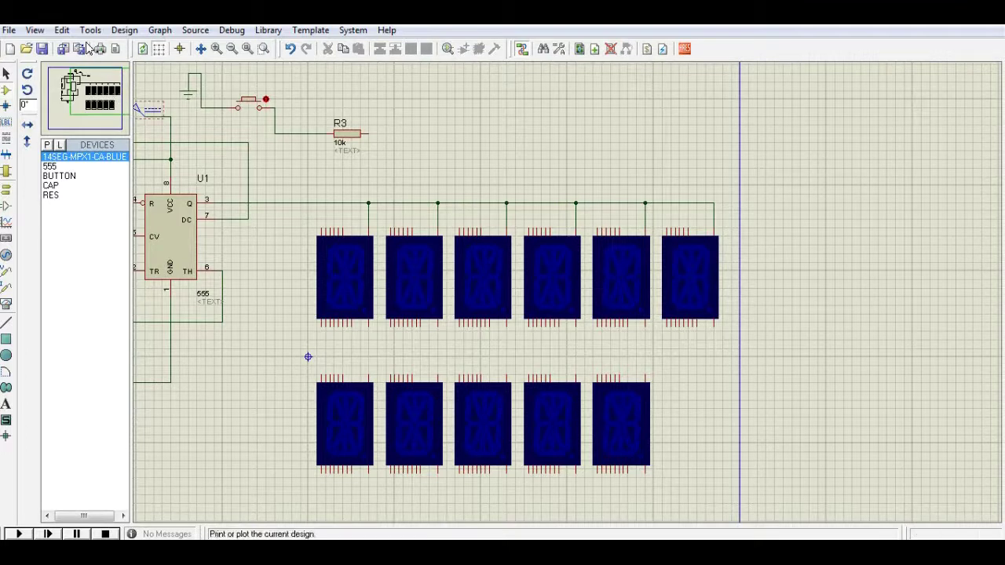
# Connect the pins of all five lower-row displays to the vertical Q wire
pyautogui.click(275, 202)
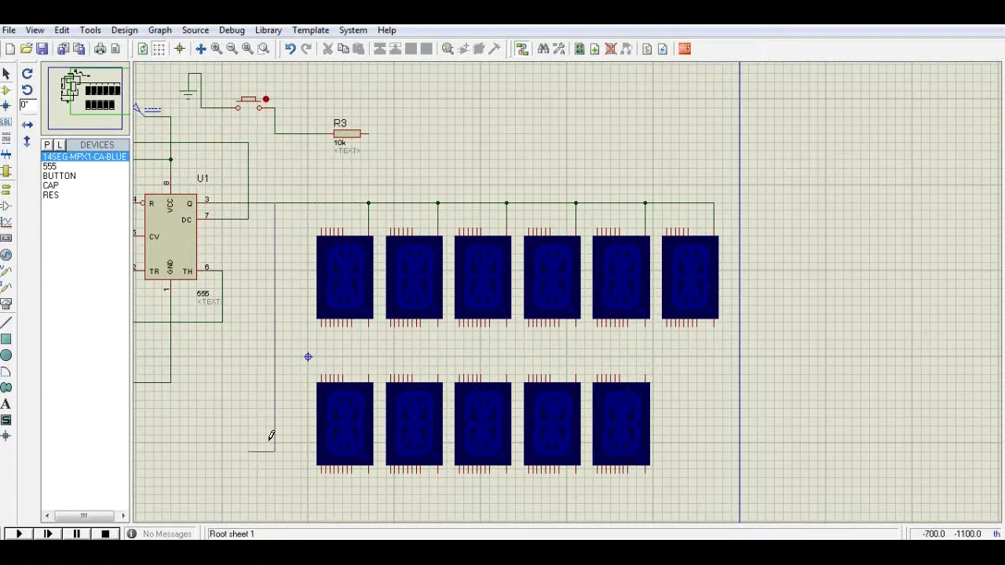
pyautogui.click(368, 370)
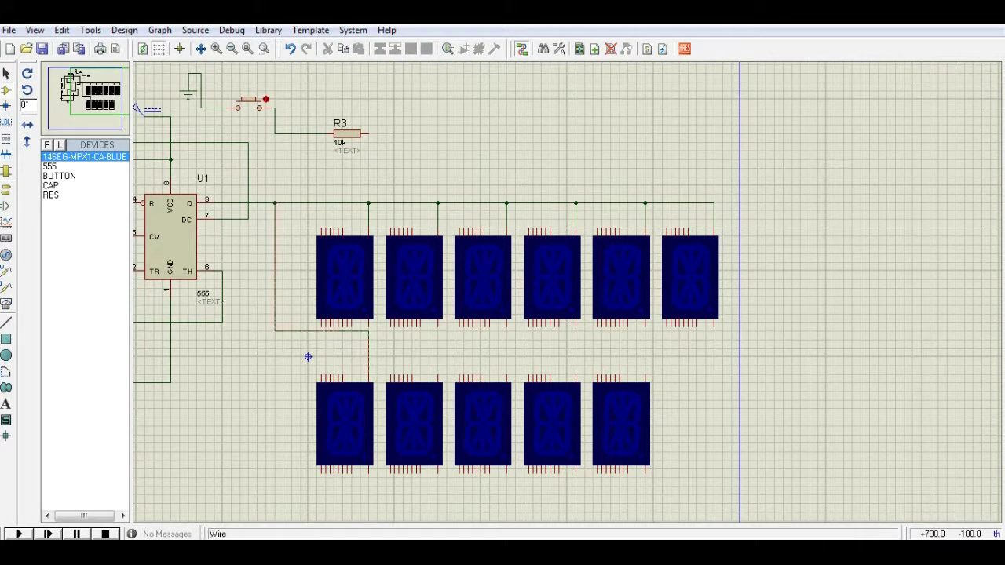
pyautogui.click(369, 364)
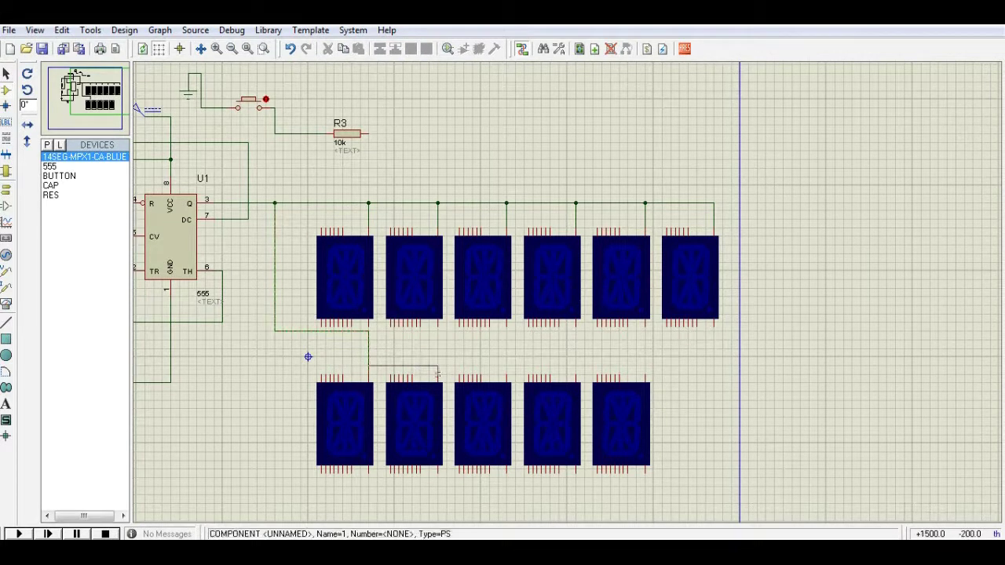
pyautogui.click(438, 374)
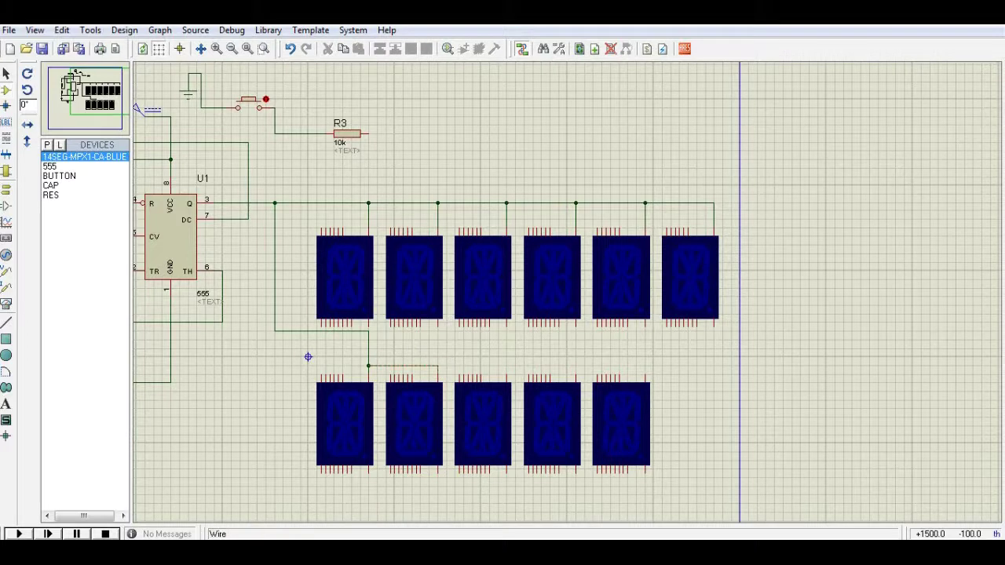
pyautogui.click(437, 365)
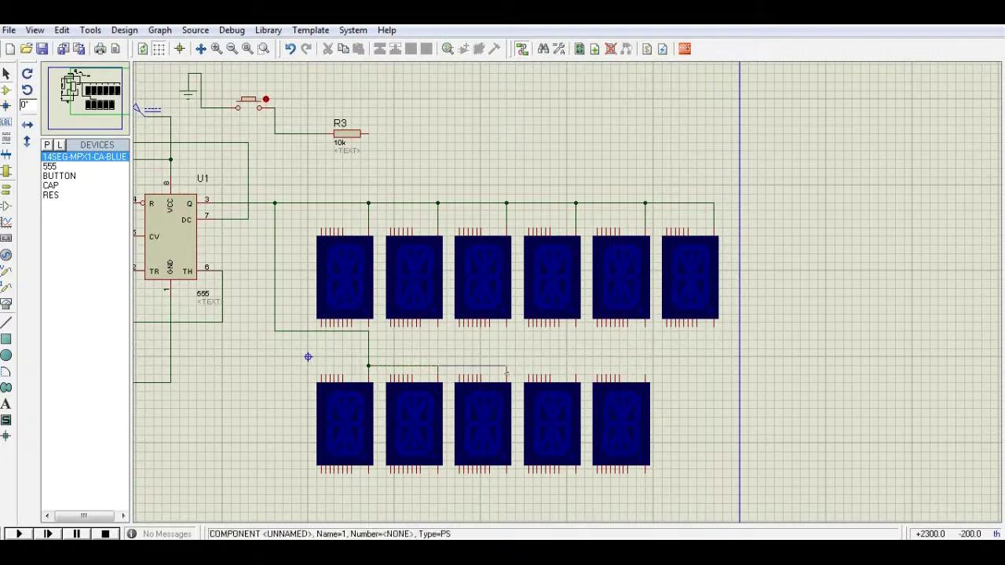
pyautogui.click(506, 374)
pyautogui.click(507, 365)
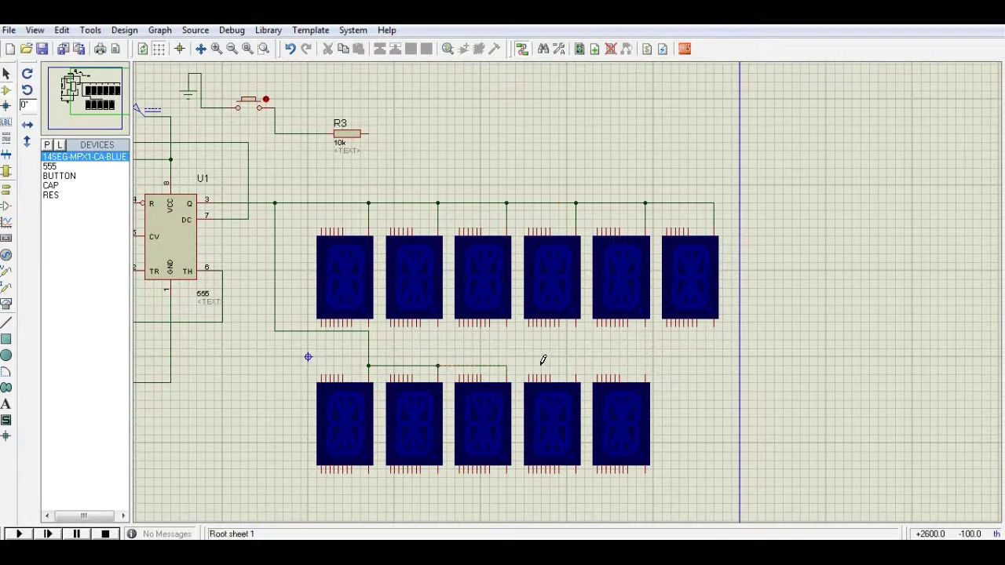
pyautogui.click(577, 375)
pyautogui.click(577, 365)
pyautogui.click(645, 375)
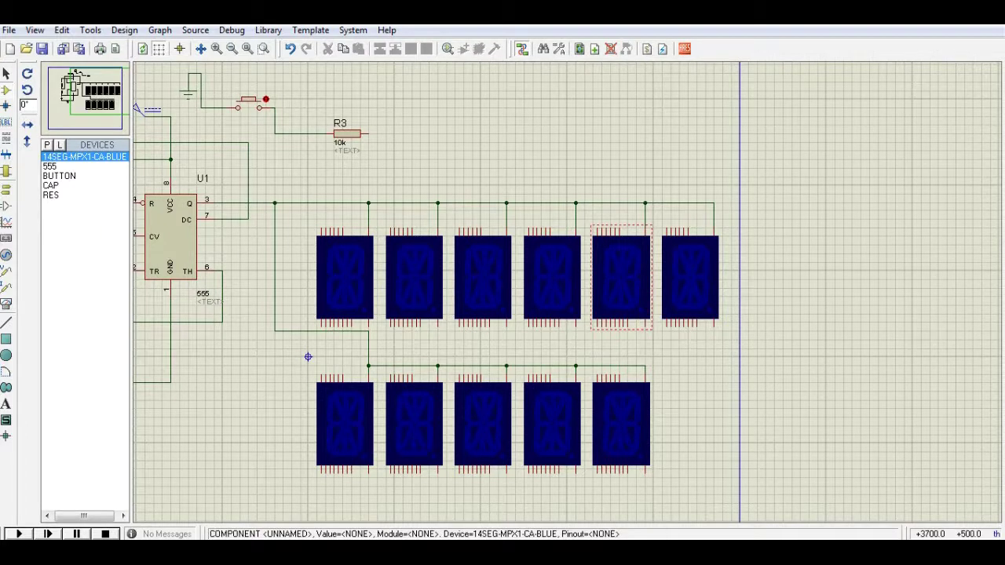
# Move the link between rows to the right and wire the first display's top pin to R3
pyautogui.moveTo(683, 206); pyautogui.dragTo(341, 316)
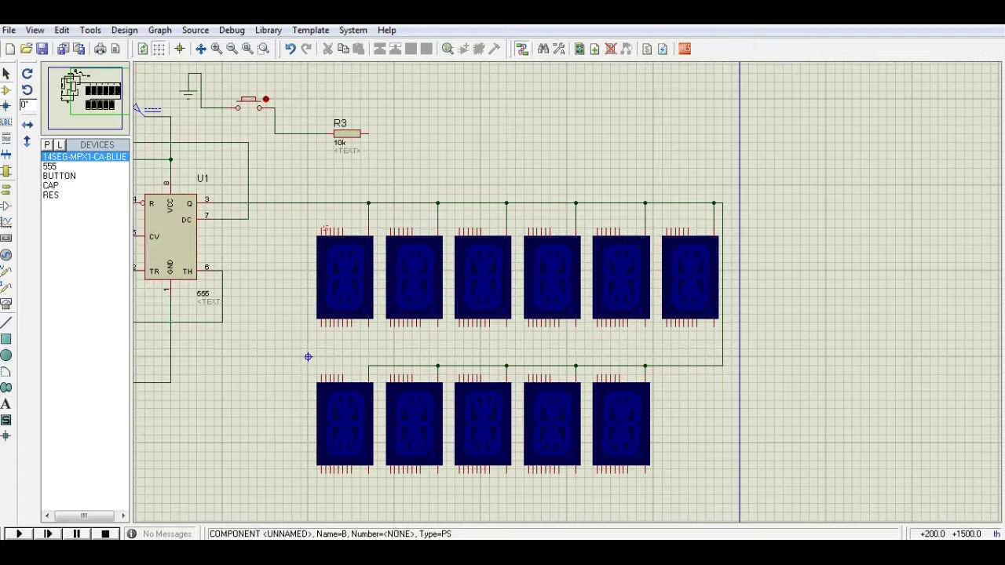
pyautogui.click(320, 228)
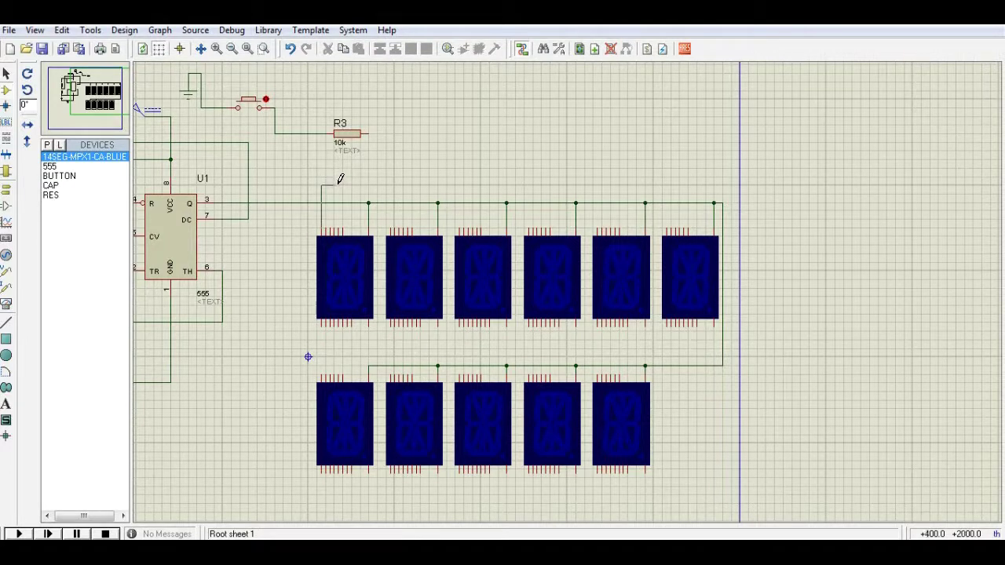
pyautogui.click(369, 133)
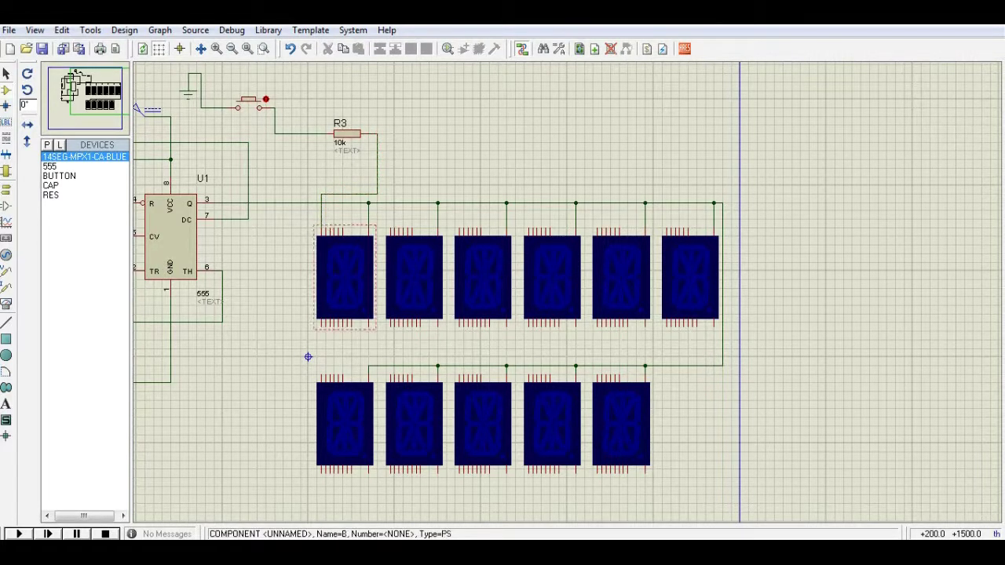
pyautogui.moveTo(307, 357)
pyautogui.mouseDown(button='middle')
pyautogui.moveTo(359, 314)
pyautogui.moveTo(411, 306)
pyautogui.moveTo(350, 306)
pyautogui.moveTo(343, 319)
pyautogui.mouseUp(button='middle')
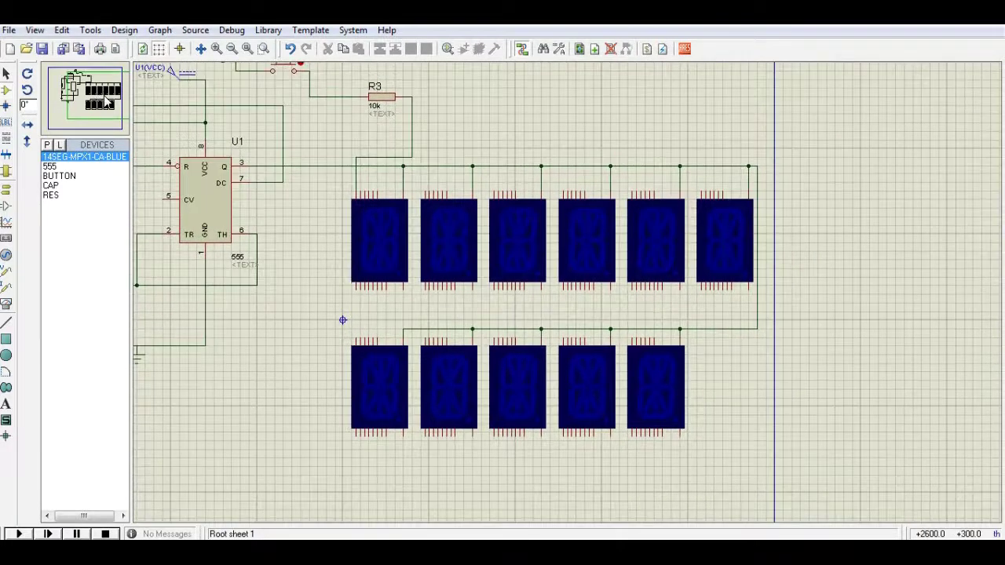
# Zoom in and draw a short wire bridging the first display's adjacent top pins
pyautogui.click(214, 49)
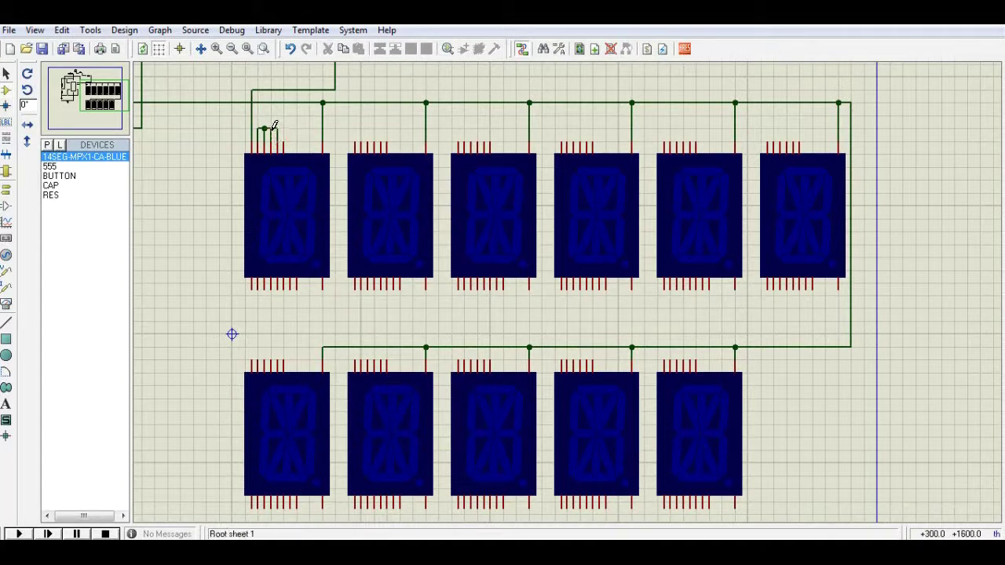
pyautogui.click(271, 129)
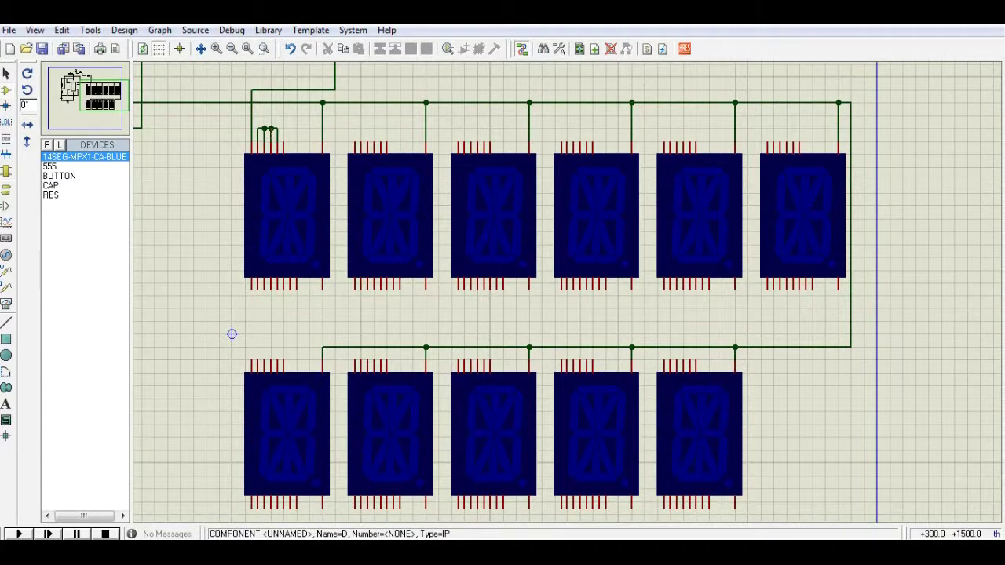
pyautogui.rightClick(272, 132)
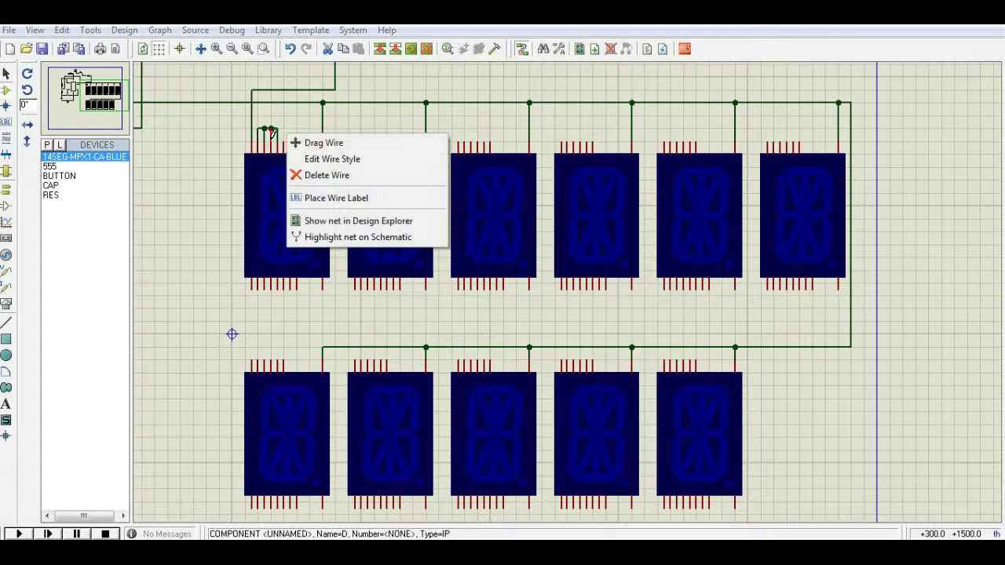
# Delete the misplaced wire segment at the first display's top pins
pyautogui.click(322, 175)
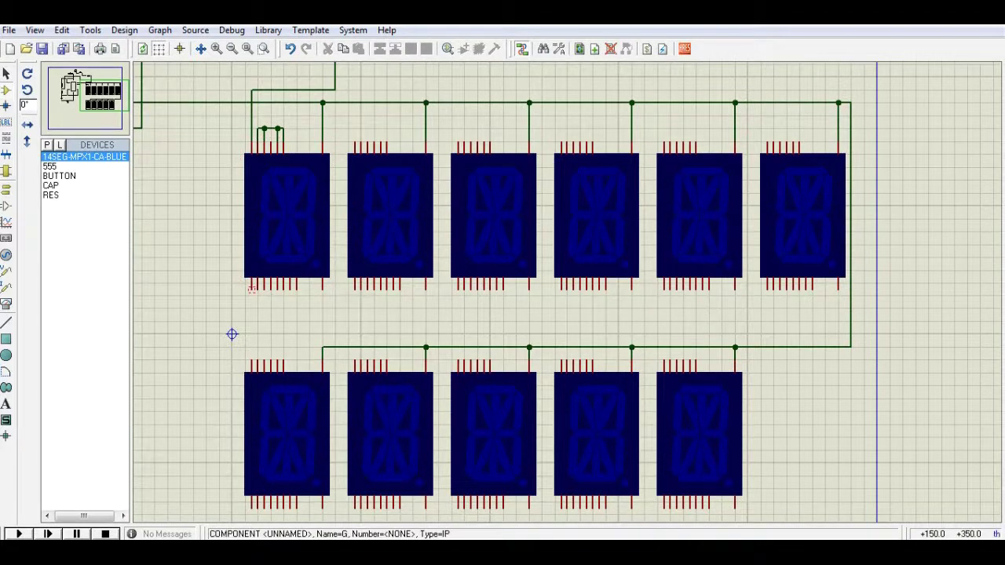
pyautogui.click(276, 266)
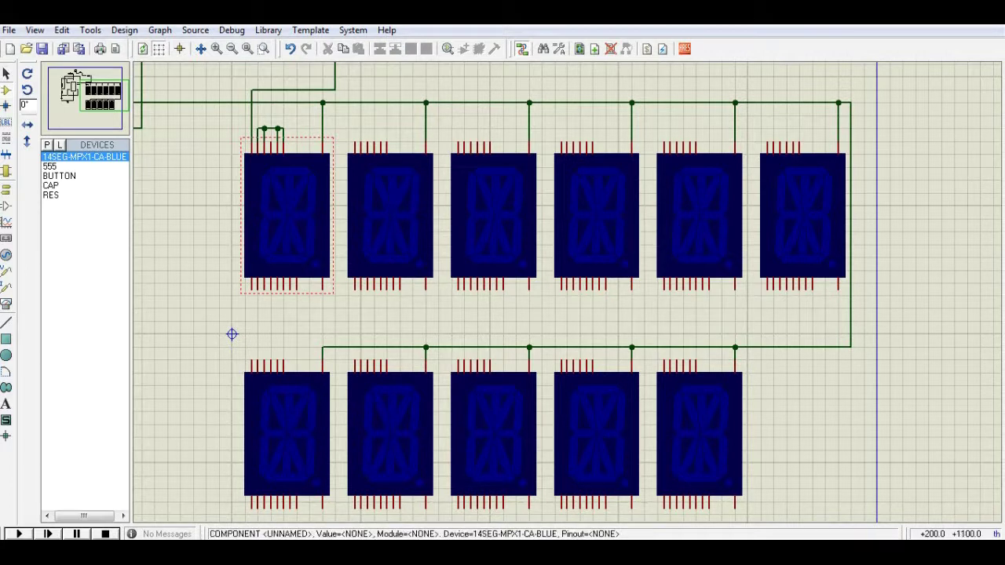
pyautogui.click(314, 116)
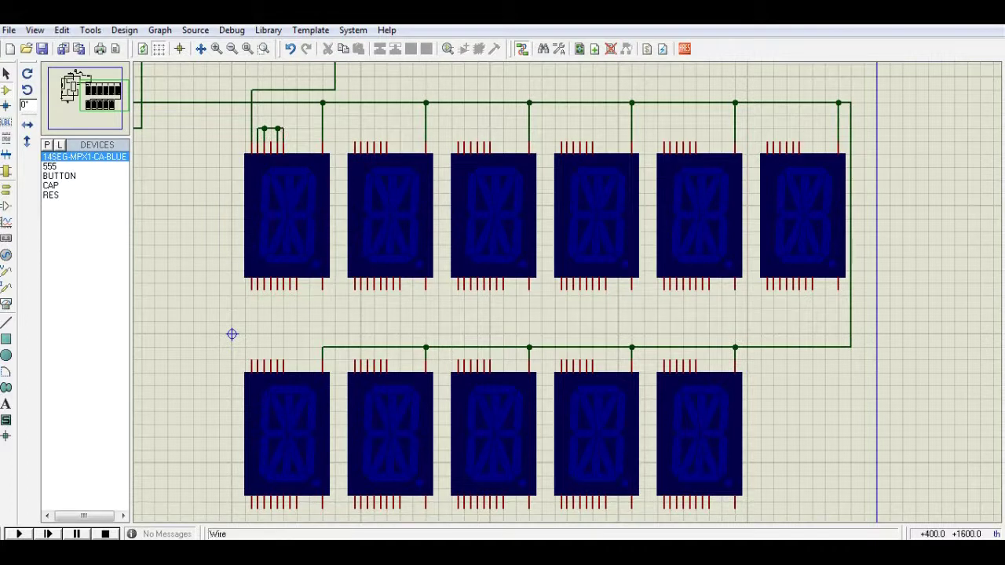
pyautogui.click(281, 131)
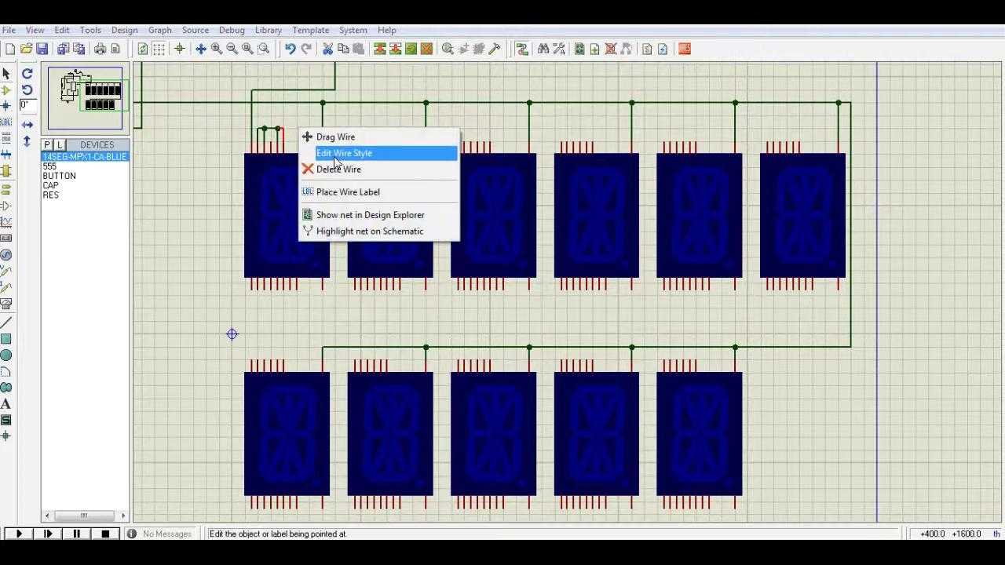
# Delete the short top-pin wire and run a wire from the first display's bottom pins to the top line
pyautogui.click(338, 169)
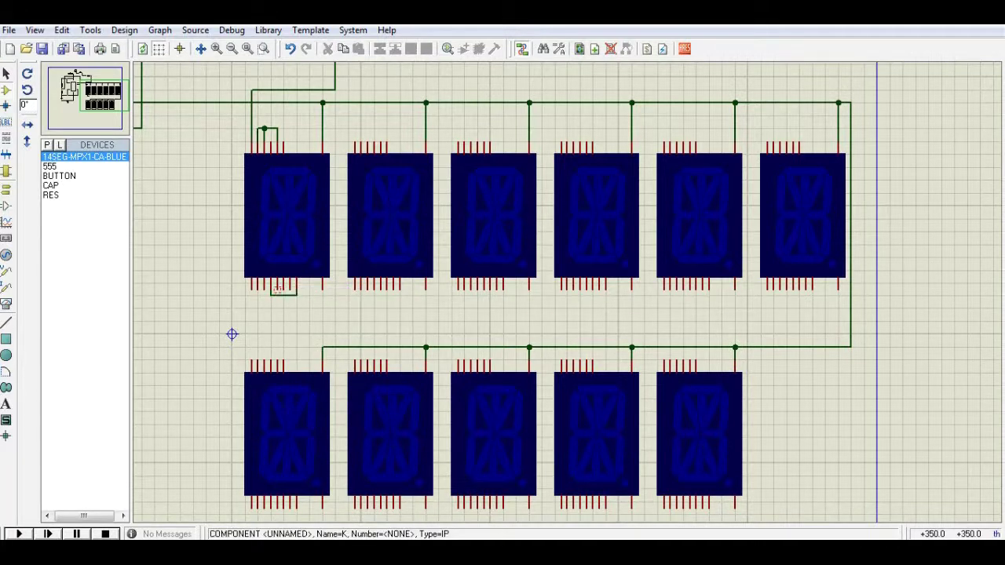
pyautogui.click(283, 296)
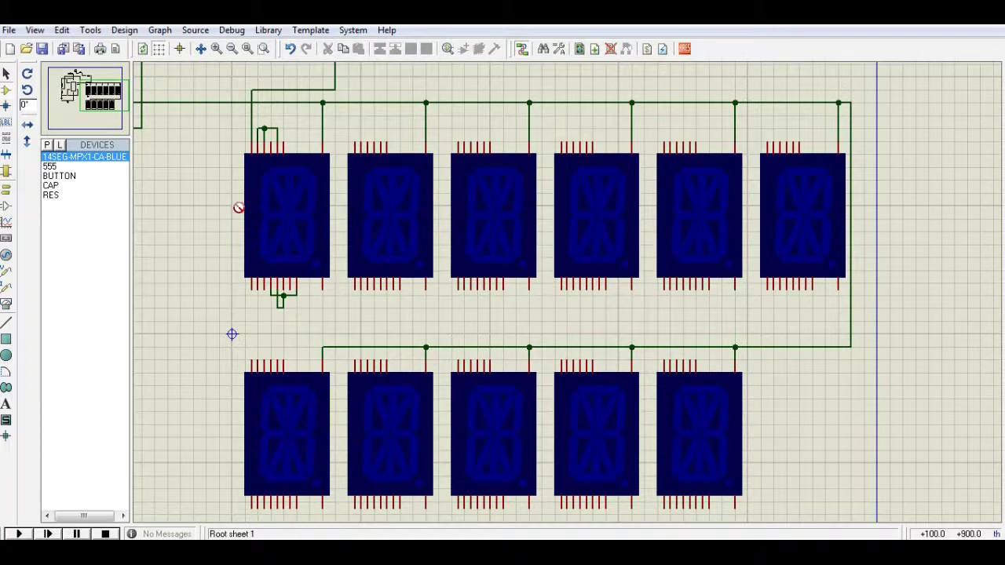
pyautogui.click(252, 116)
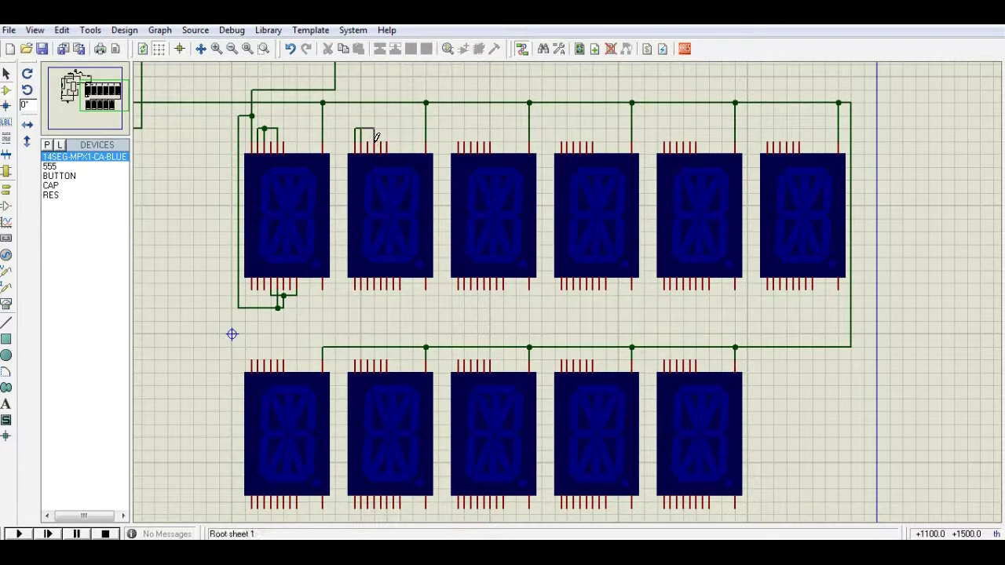
# Bridge the second display's top pins together and tie them into R3's line
pyautogui.click(374, 142)
pyautogui.click(380, 141)
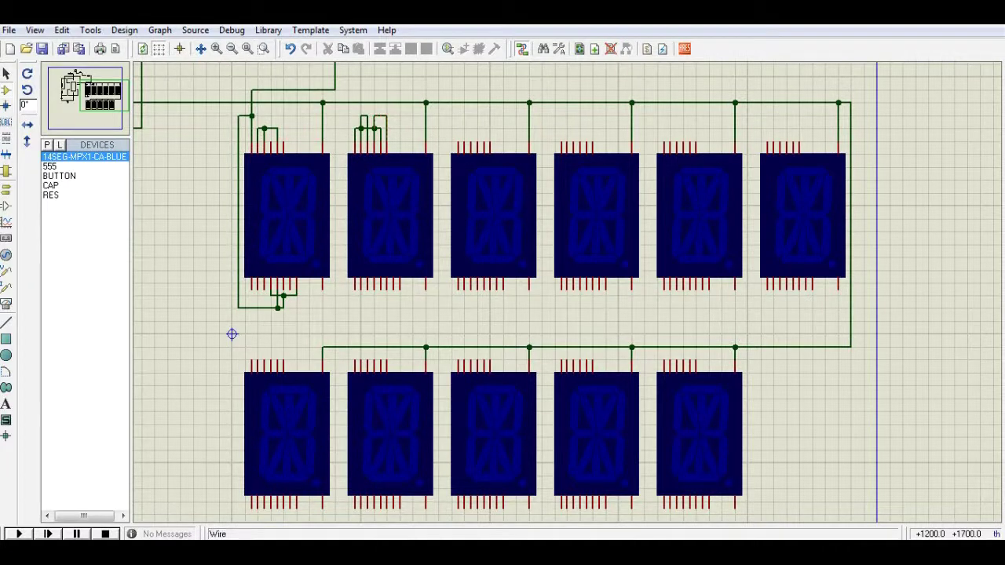
pyautogui.click(361, 76)
pyautogui.click(375, 116)
pyautogui.moveTo(232, 335)
pyautogui.mouseDown(button='middle')
pyautogui.moveTo(193, 343)
pyautogui.moveTo(231, 426)
pyautogui.moveTo(270, 422)
pyautogui.moveTo(322, 442)
pyautogui.mouseUp(button='middle')
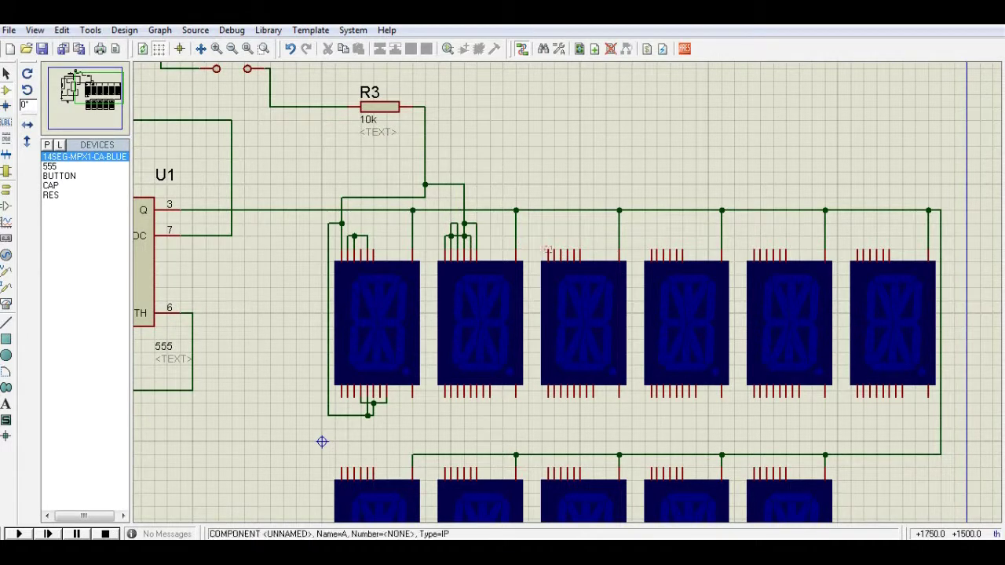
pyautogui.click(548, 251)
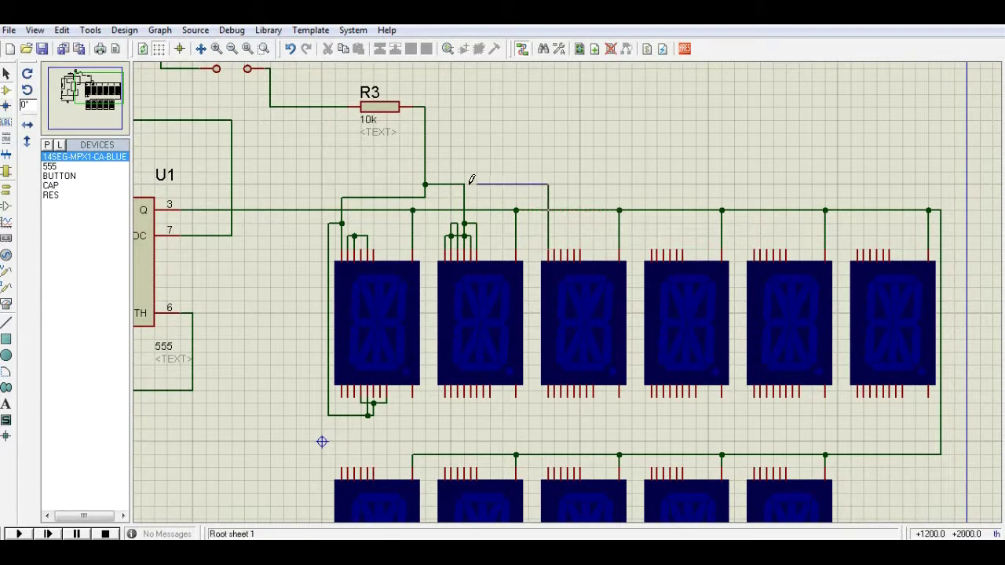
# Reroute the third display's wire through a corner to R3's line
pyautogui.press('Escape')
pyautogui.click(548, 249)
pyautogui.click(464, 184)
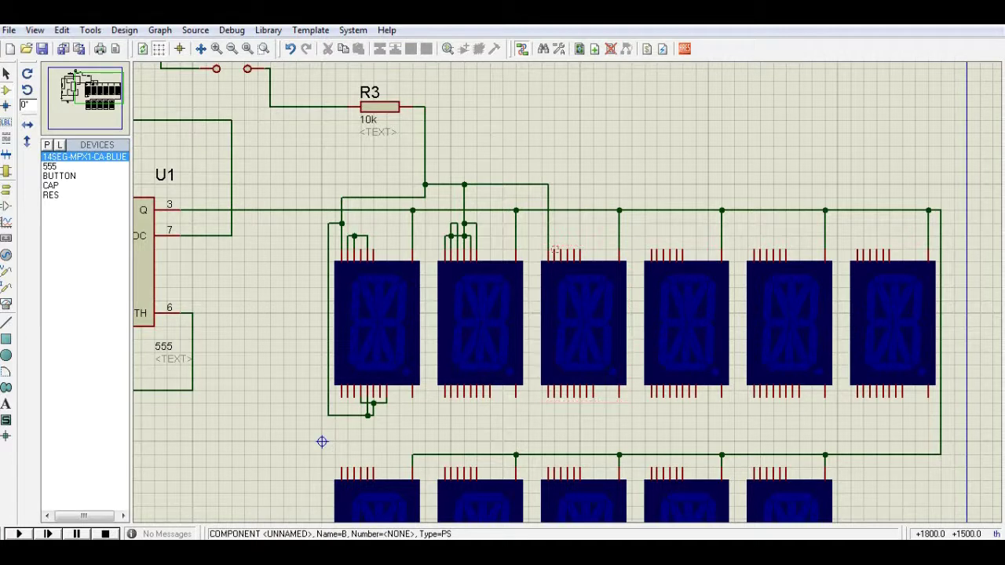
# Bridge the third display's top pins together with junction dots
pyautogui.click(548, 235)
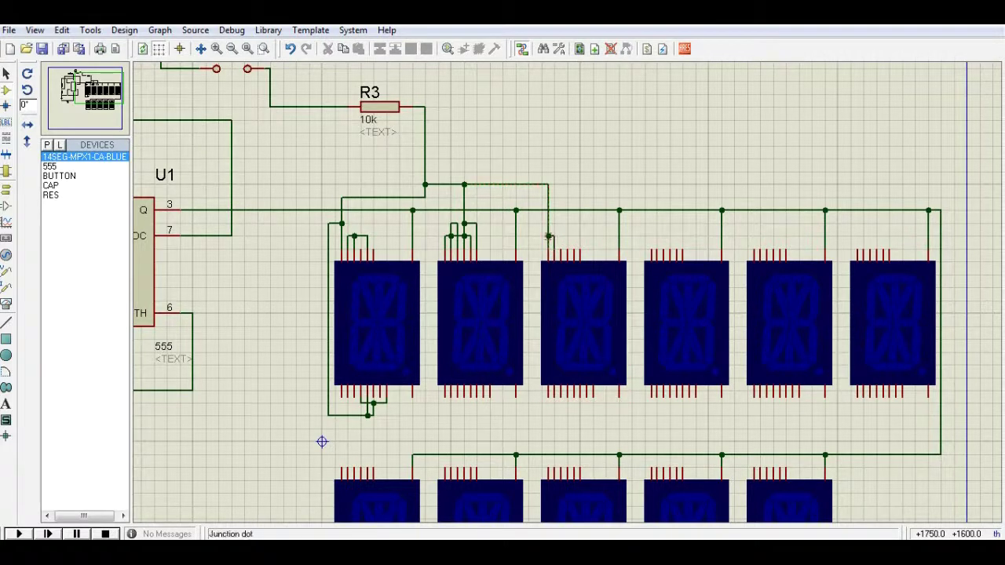
pyautogui.click(562, 248)
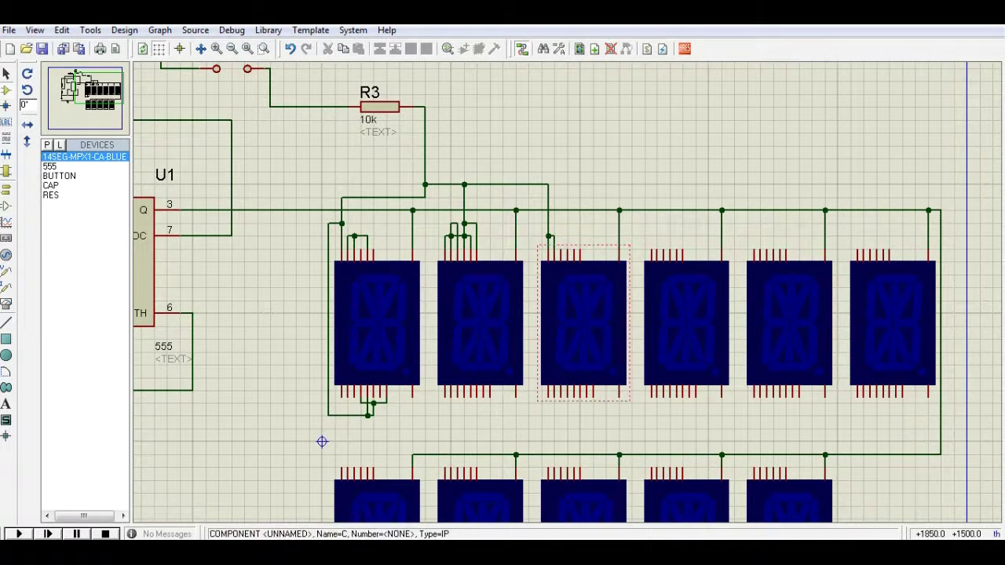
pyautogui.click(555, 236)
pyautogui.click(567, 250)
pyautogui.click(574, 250)
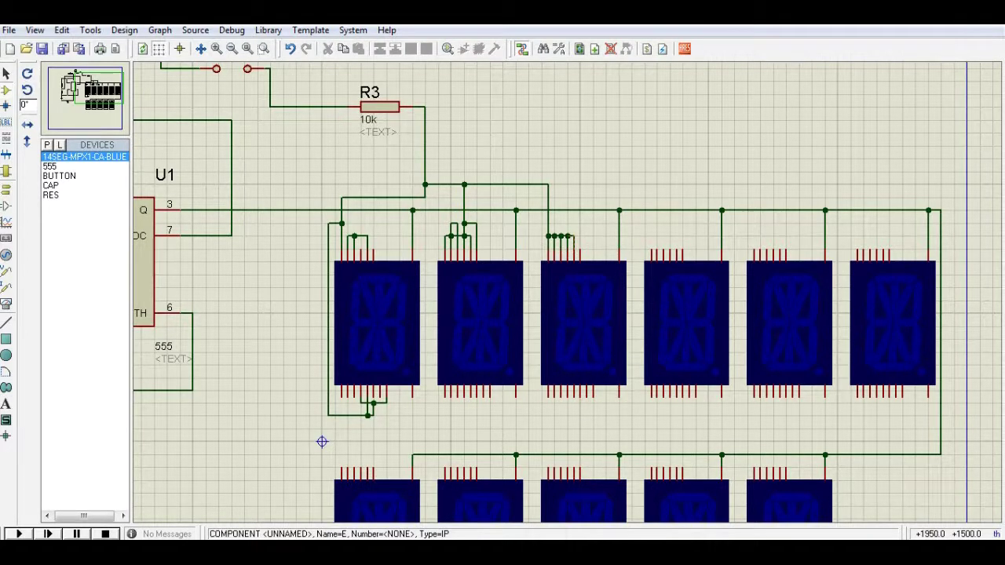
pyautogui.click(580, 250)
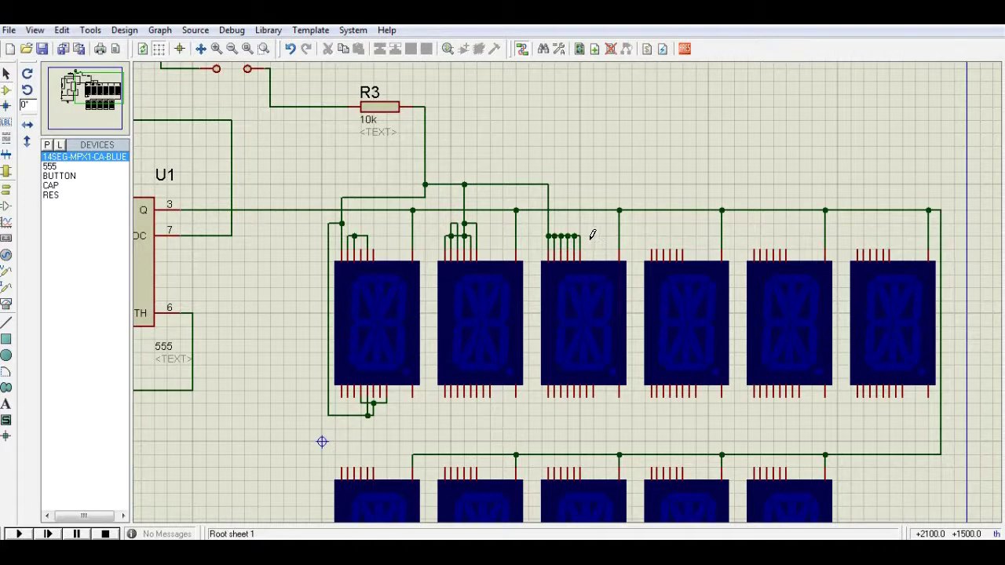
# Run a wire from the third display's bottom pin up to its top-pin junction
pyautogui.click(568, 396)
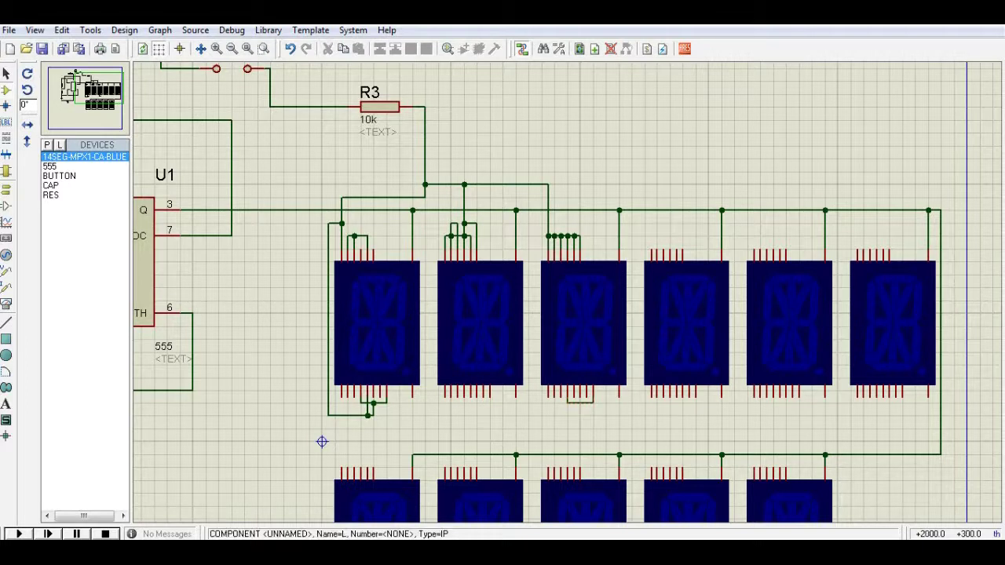
pyautogui.click(548, 236)
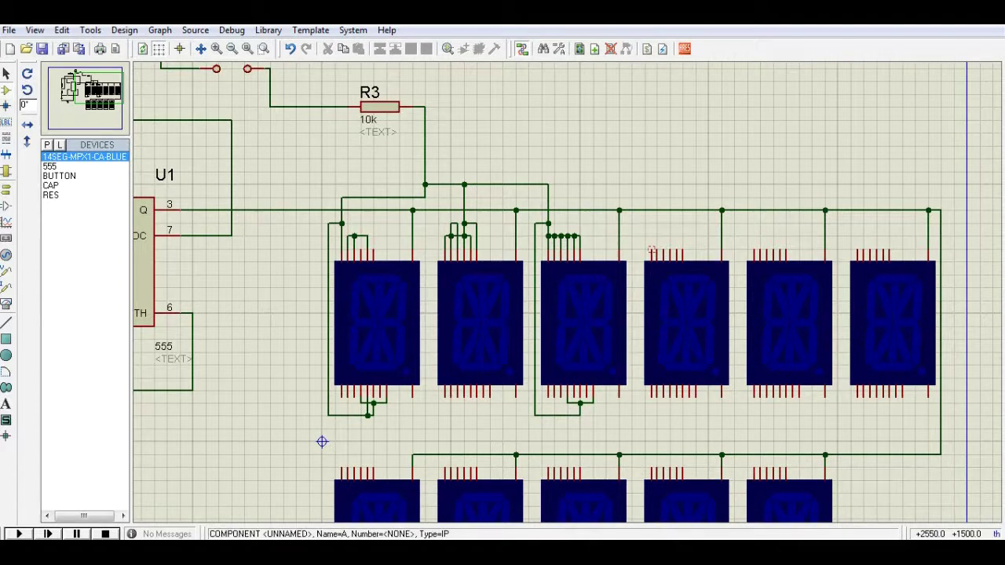
pyautogui.click(651, 250)
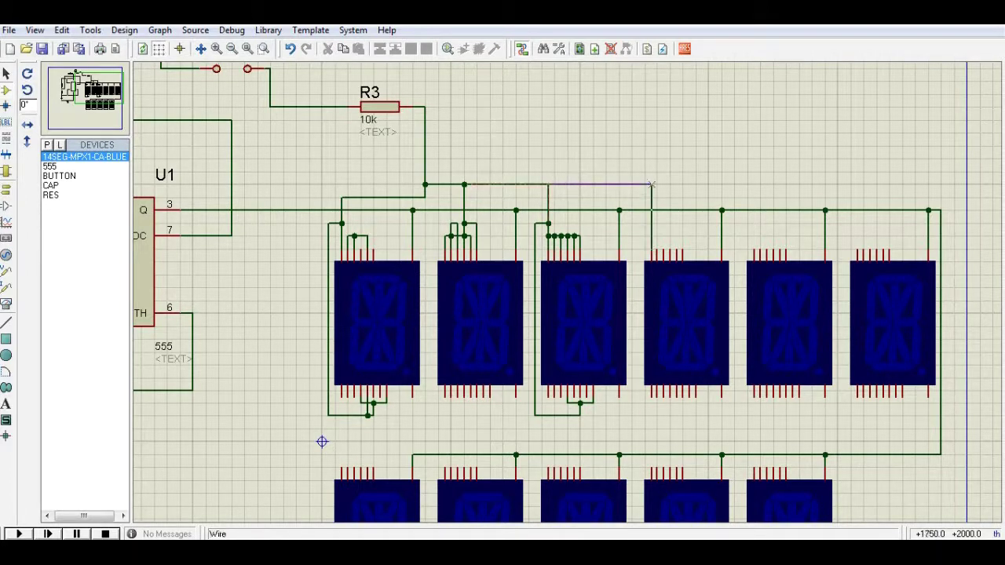
# Join the fourth display's top pins to each other and to the upper wire from R3
pyautogui.click(548, 185)
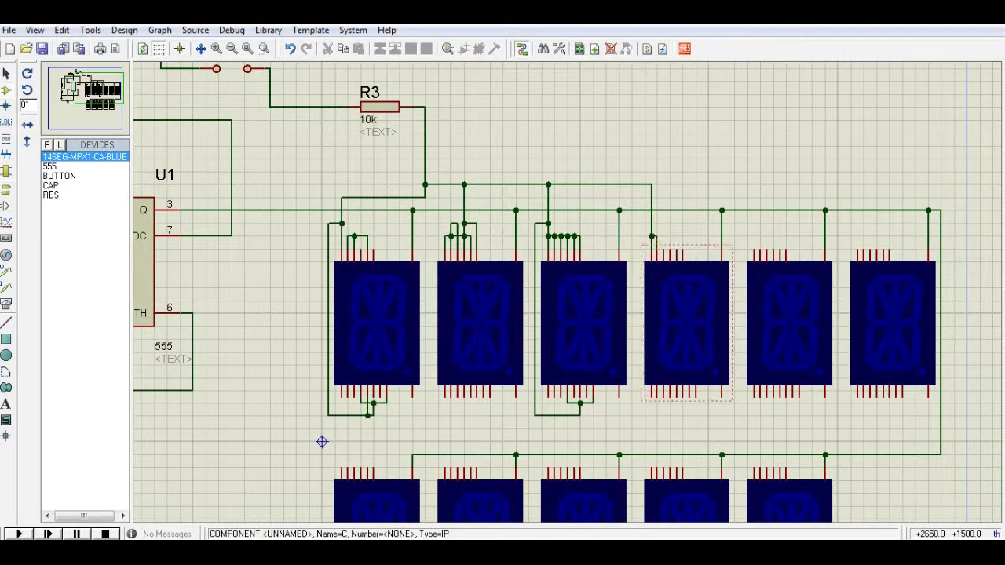
pyautogui.click(662, 245)
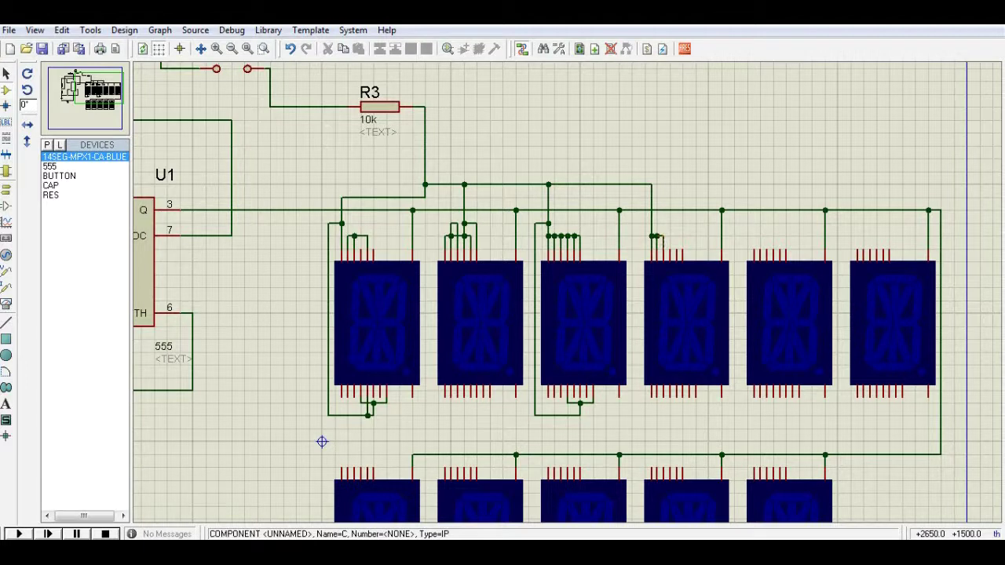
pyautogui.click(672, 246)
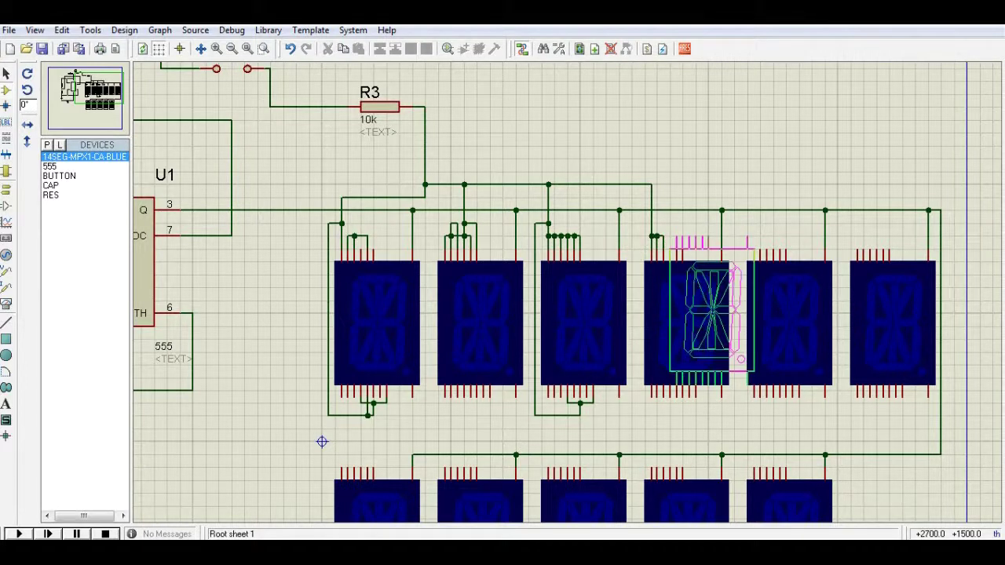
pyautogui.press('Escape')
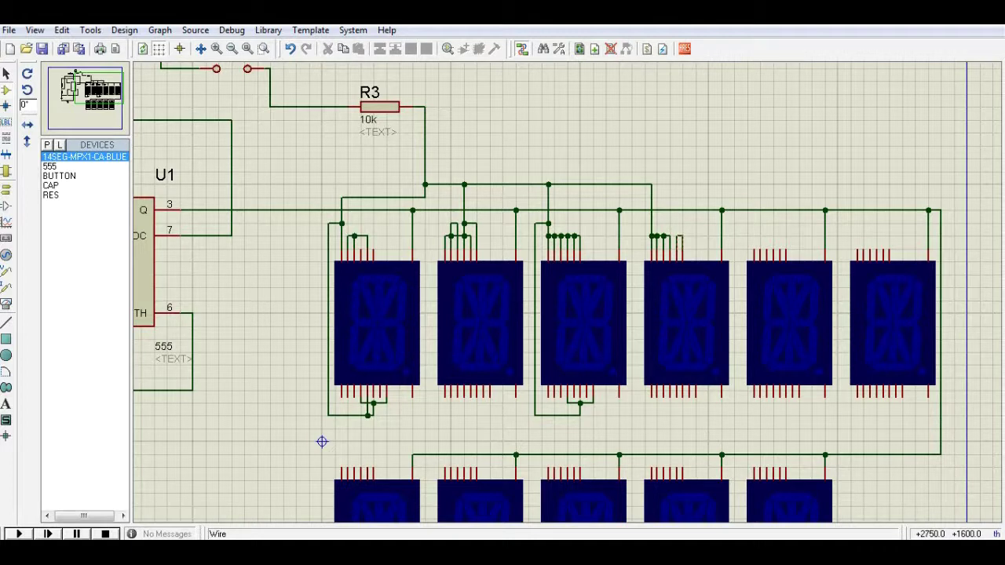
pyautogui.click(673, 236)
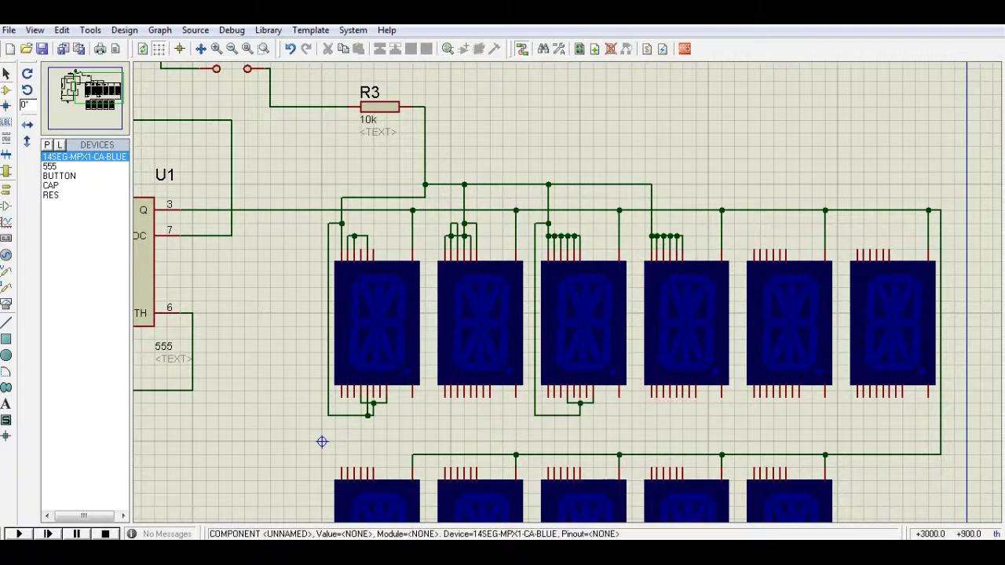
# Wire the fifth display's top pin to the upper wire and run its bottom pins up its left side
pyautogui.click(755, 253)
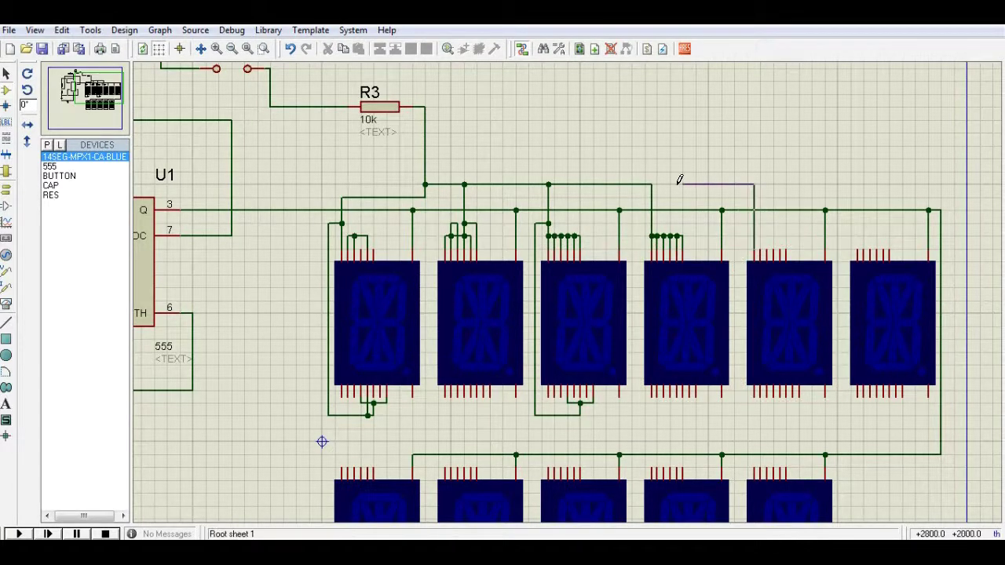
pyautogui.click(651, 185)
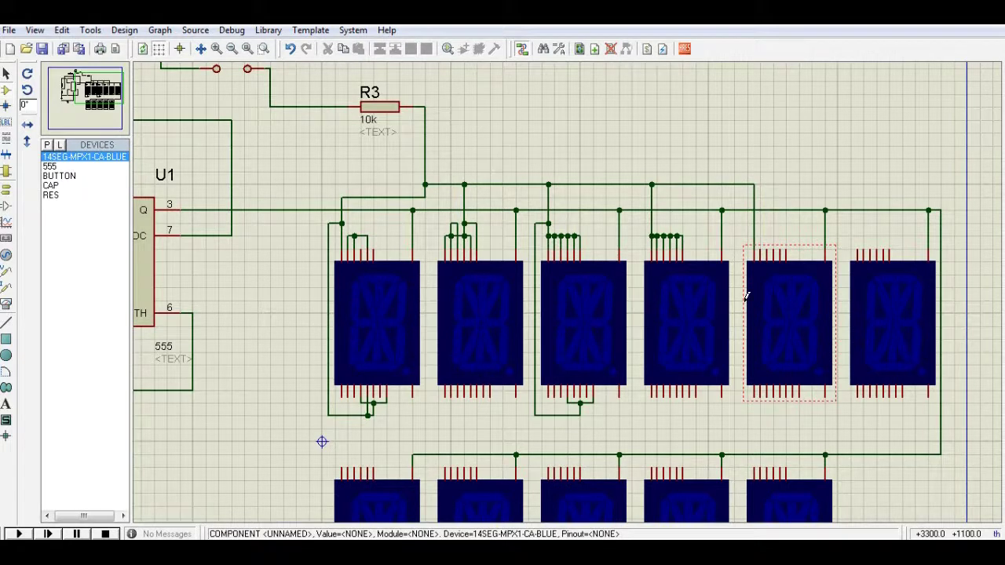
pyautogui.click(760, 397)
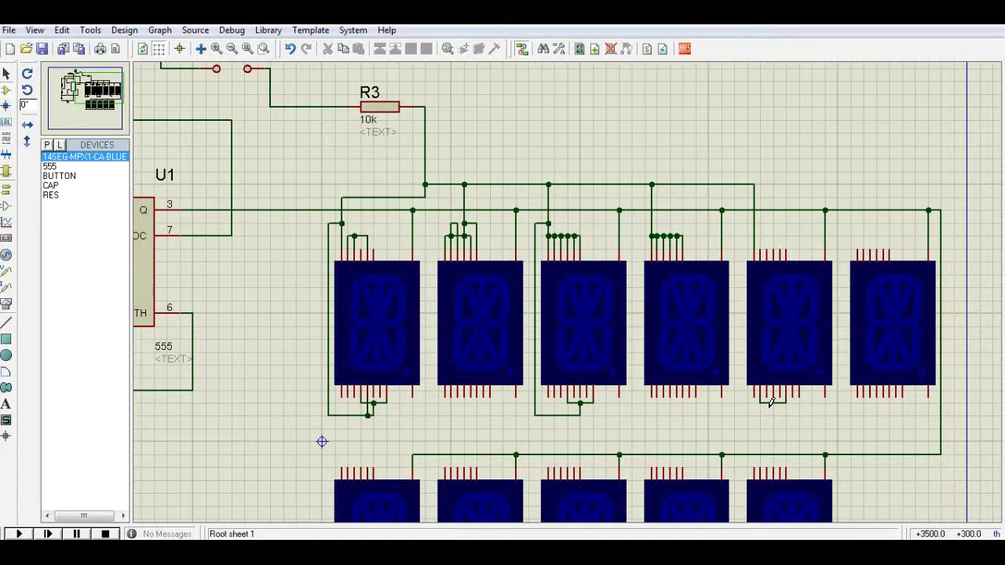
pyautogui.click(740, 414)
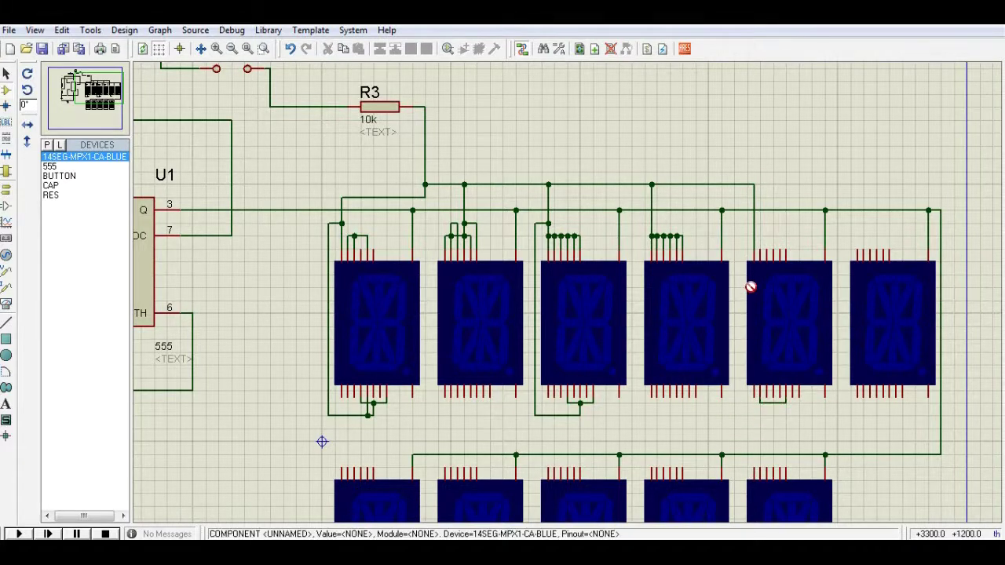
pyautogui.click(740, 224)
pyautogui.click(754, 224)
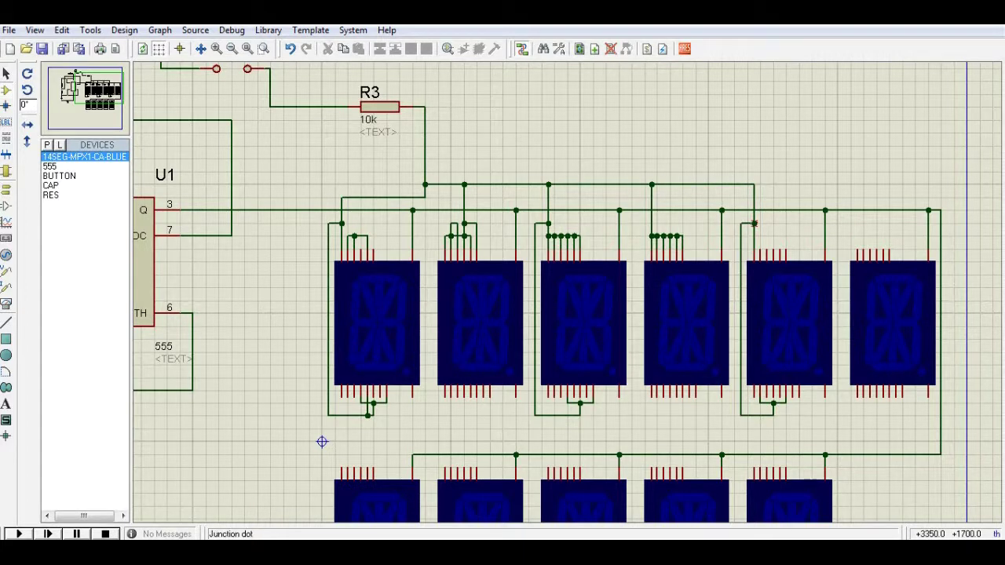
pyautogui.click(858, 252)
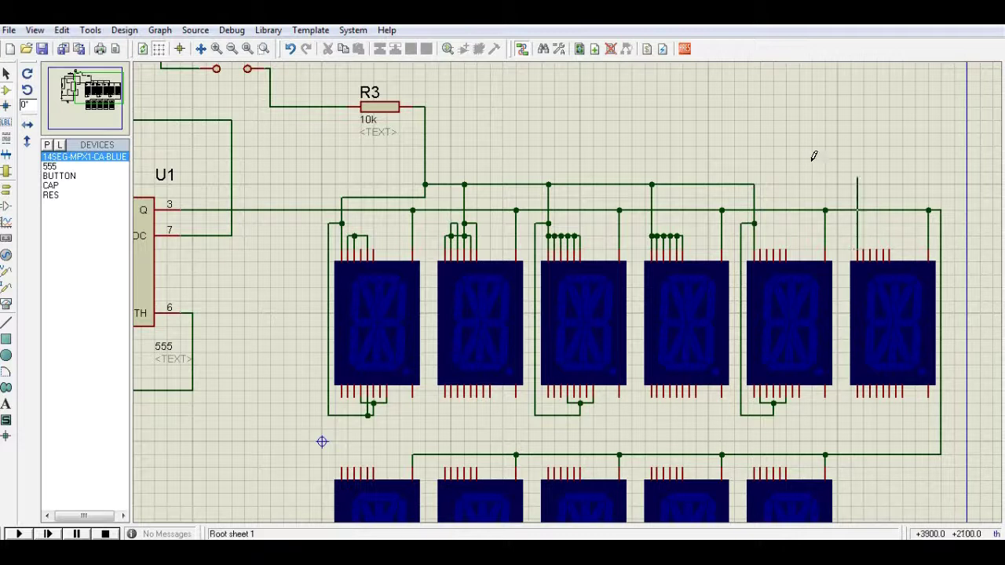
# Tie the sixth display's top pin to the upper wire and run its bottom pins to the left vertical wire
pyautogui.click(754, 185)
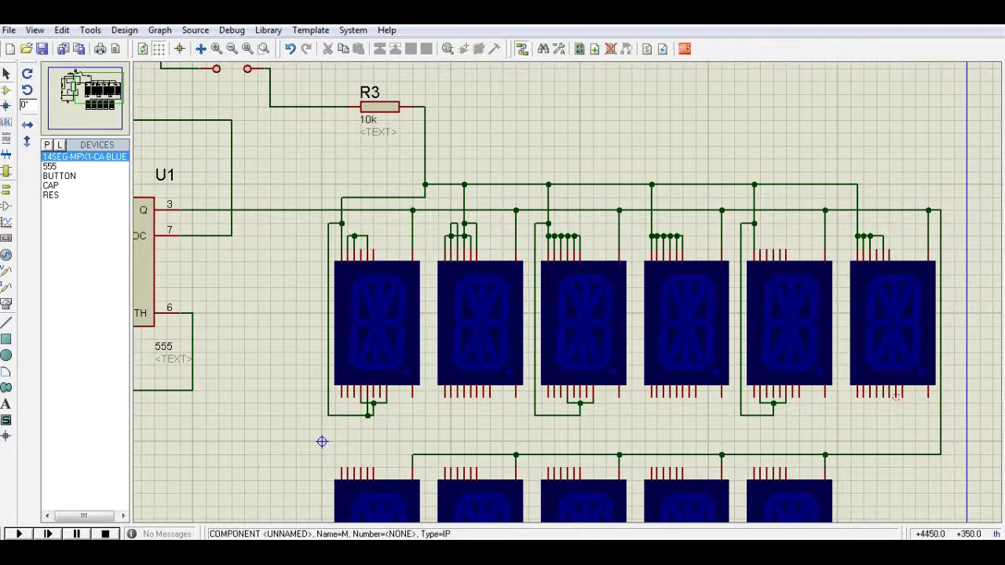
pyautogui.click(901, 398)
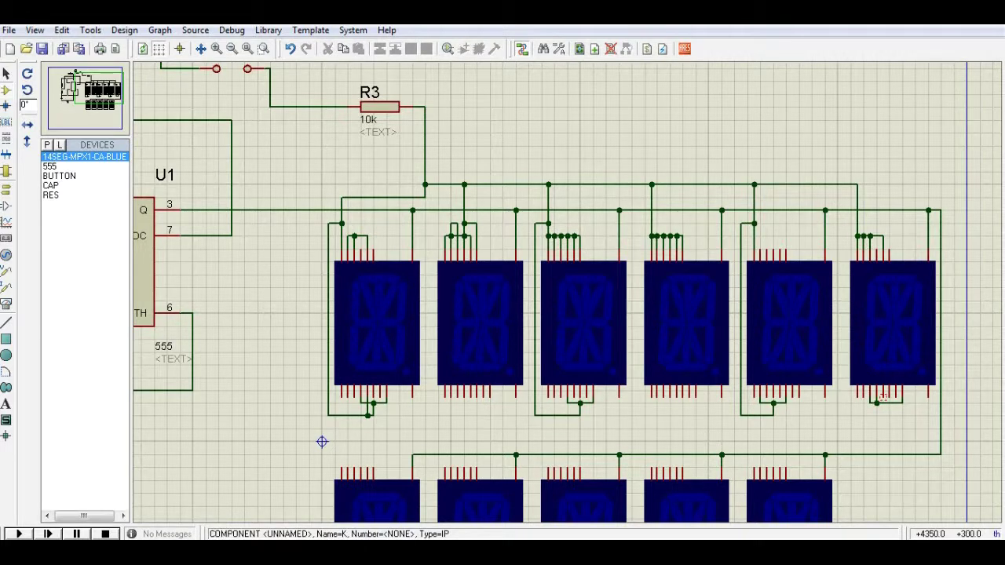
pyautogui.click(876, 403)
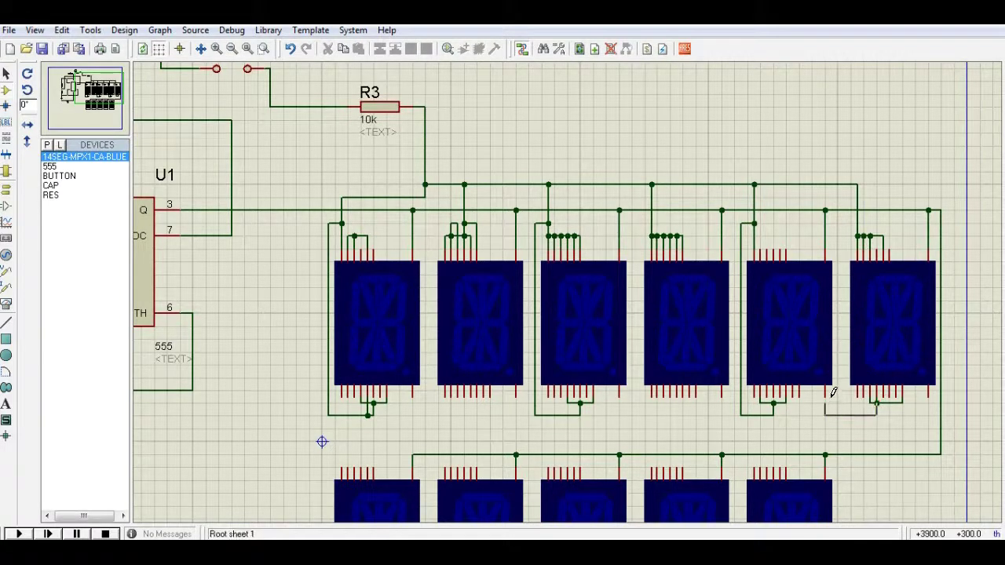
pyautogui.click(855, 224)
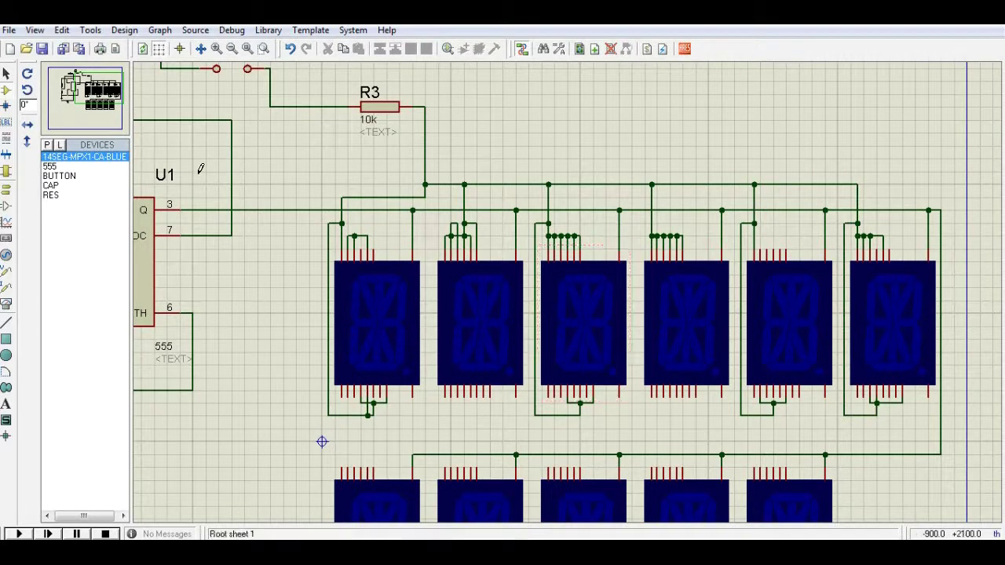
# Pan the view down until the lower row of five displays is fully visible
pyautogui.moveTo(85, 79); pyautogui.dragTo(103, 105)
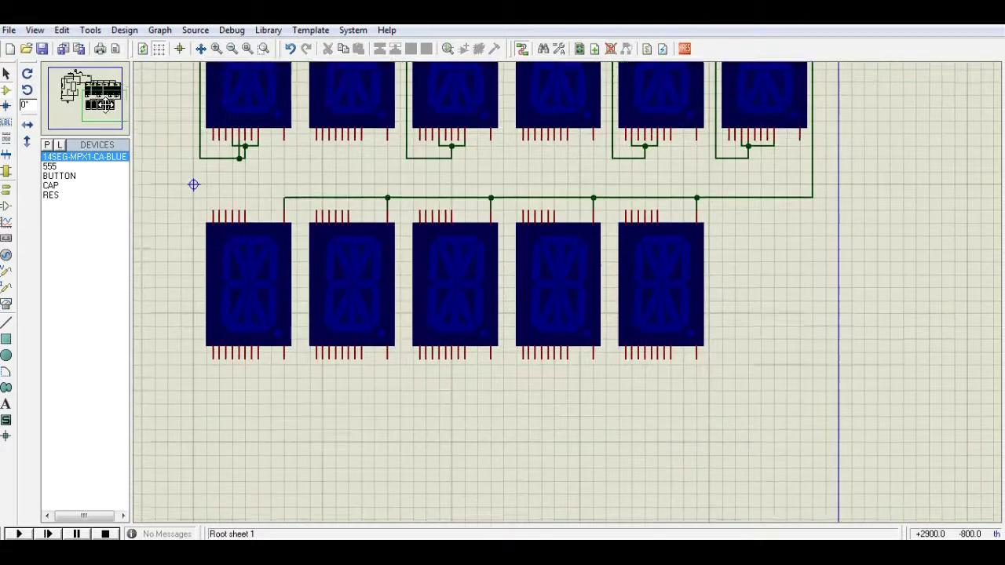
pyautogui.click(111, 112)
pyautogui.moveTo(194, 259)
pyautogui.mouseDown(button='middle')
pyautogui.moveTo(193, 359)
pyautogui.moveTo(194, 314)
pyautogui.mouseUp(button='middle')
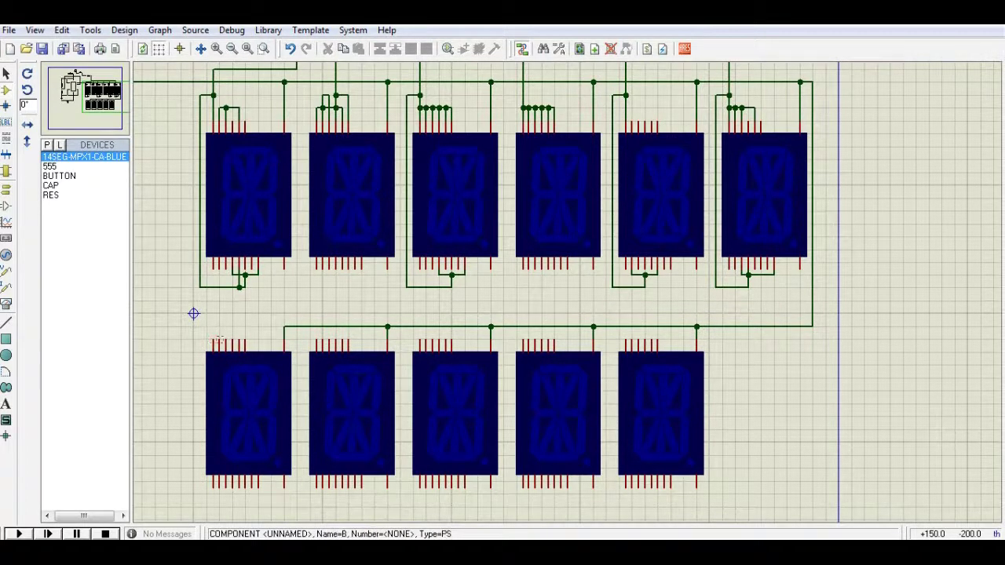
# Bridge the first lower display's top pins together with junction dots
pyautogui.click(218, 339)
pyautogui.click(221, 339)
pyautogui.click(219, 327)
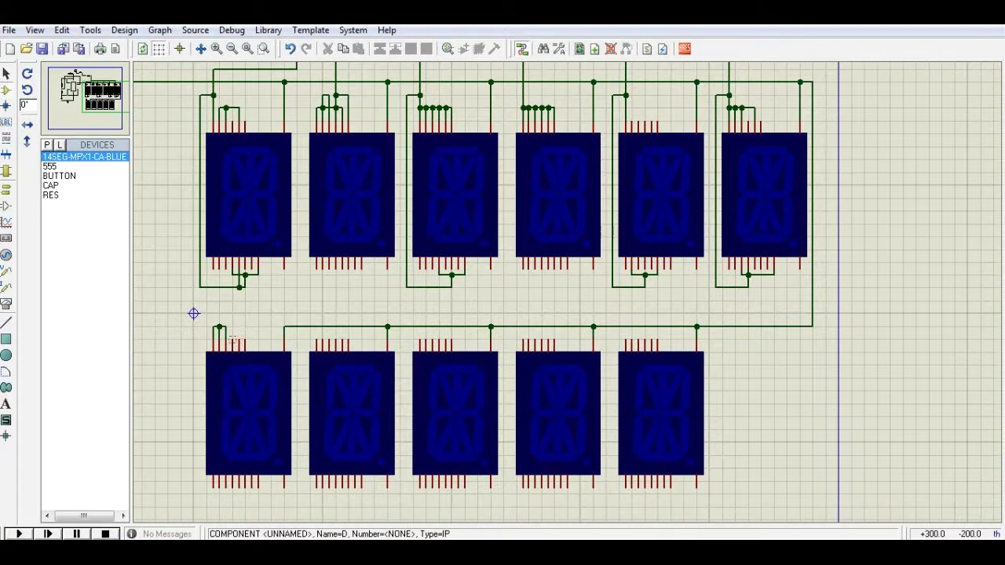
pyautogui.click(231, 327)
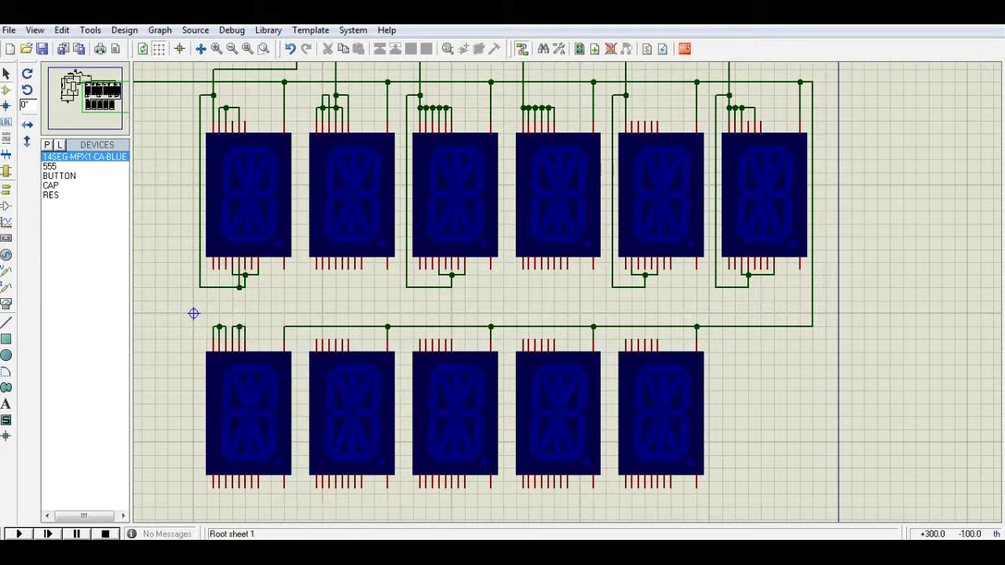
pyautogui.moveTo(232, 334); pyautogui.dragTo(227, 334)
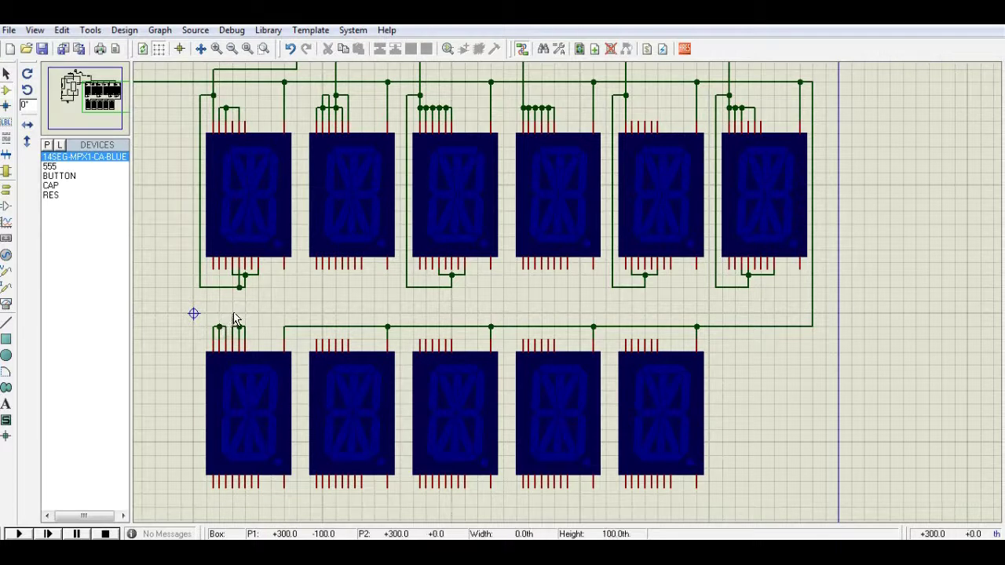
pyautogui.moveTo(227, 333); pyautogui.dragTo(233, 314)
pyautogui.click(212, 319)
pyautogui.click(220, 326)
pyautogui.click(238, 326)
# Link the upper display's bottom wiring down to the first lower display's top pins
pyautogui.click(206, 287)
pyautogui.click(233, 314)
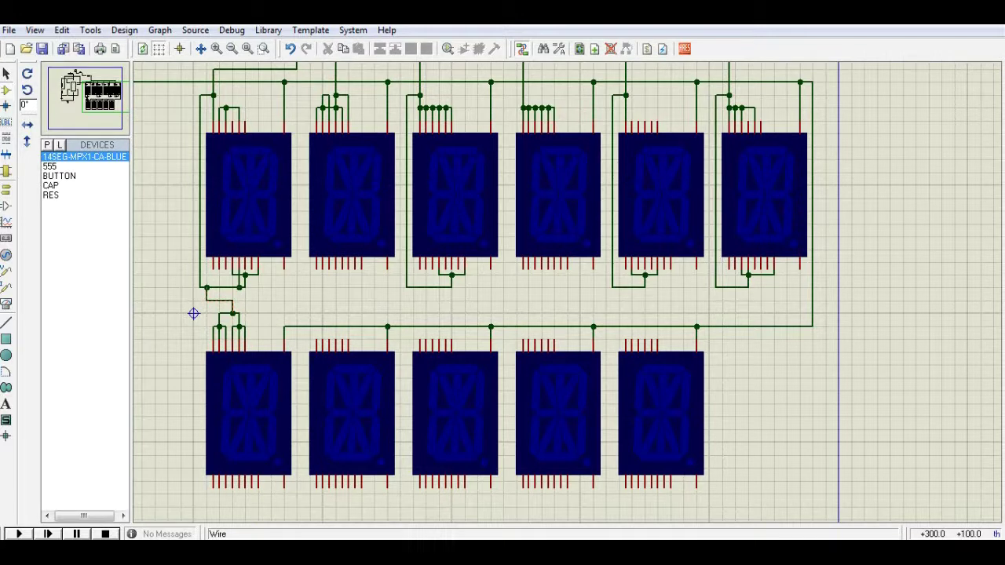
pyautogui.click(232, 300)
# Connect the second lower display's first top pin to the existing junction, undoing a misplaced wire
pyautogui.click(322, 338)
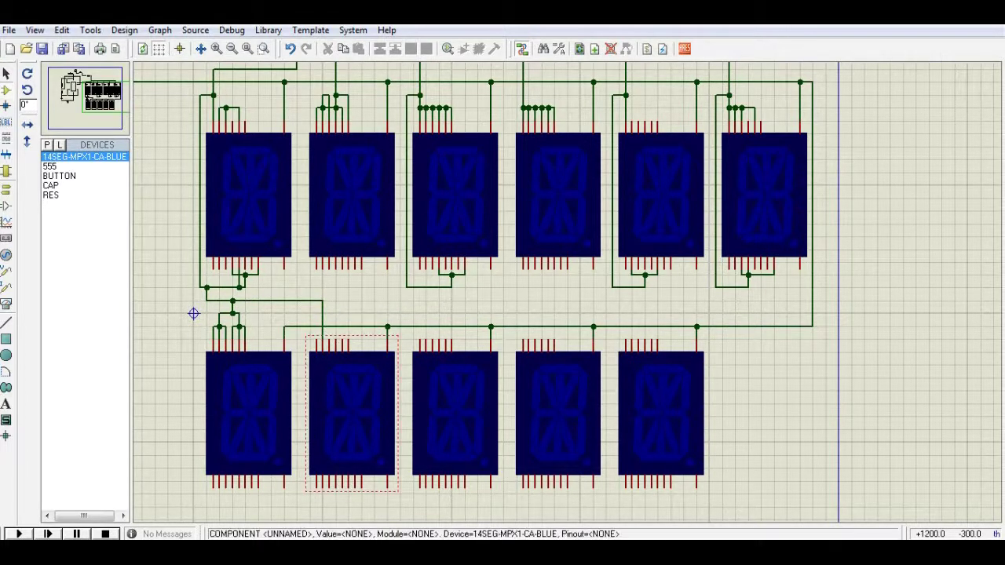
pyautogui.click(330, 339)
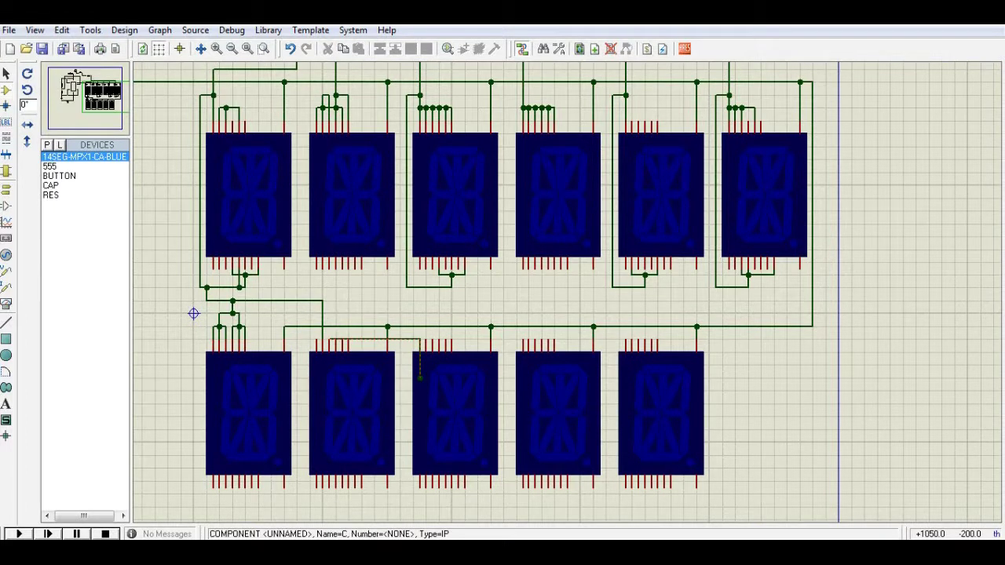
pyautogui.click(420, 378)
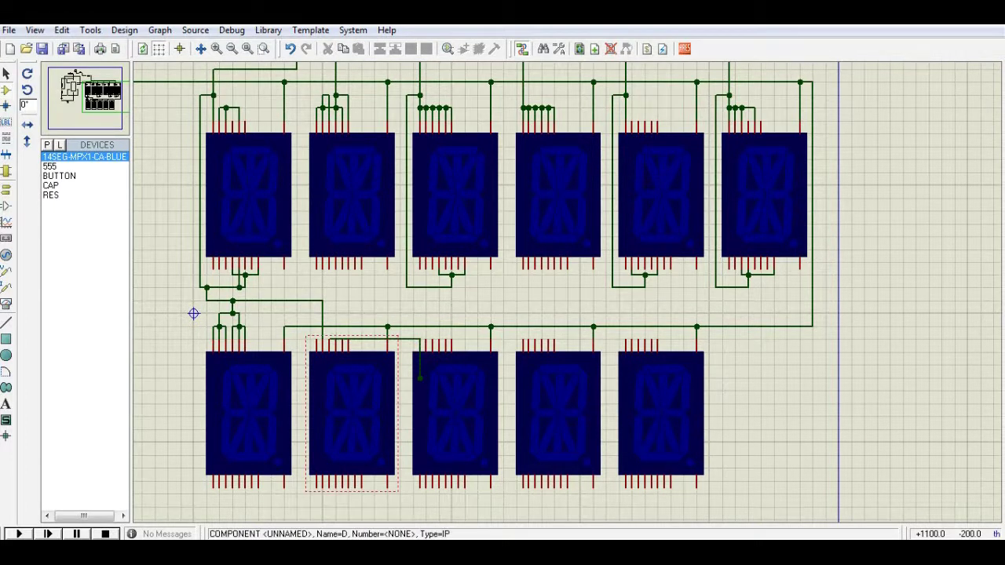
pyautogui.hotkey('ctrl', 'z')
pyautogui.click(326, 333)
pyautogui.click(233, 301)
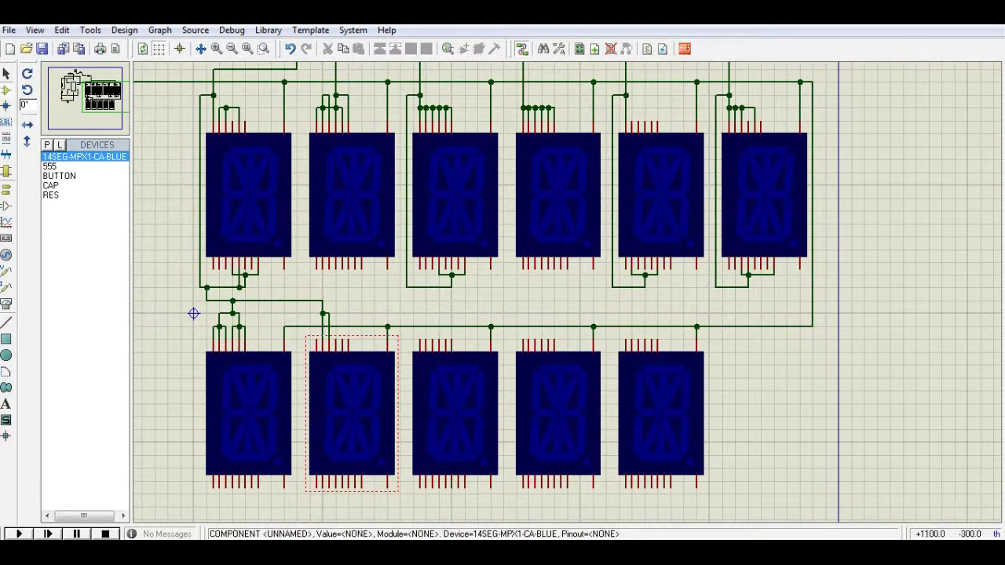
# Tie two more of the second lower display's top pins into the bus wire
pyautogui.click(342, 339)
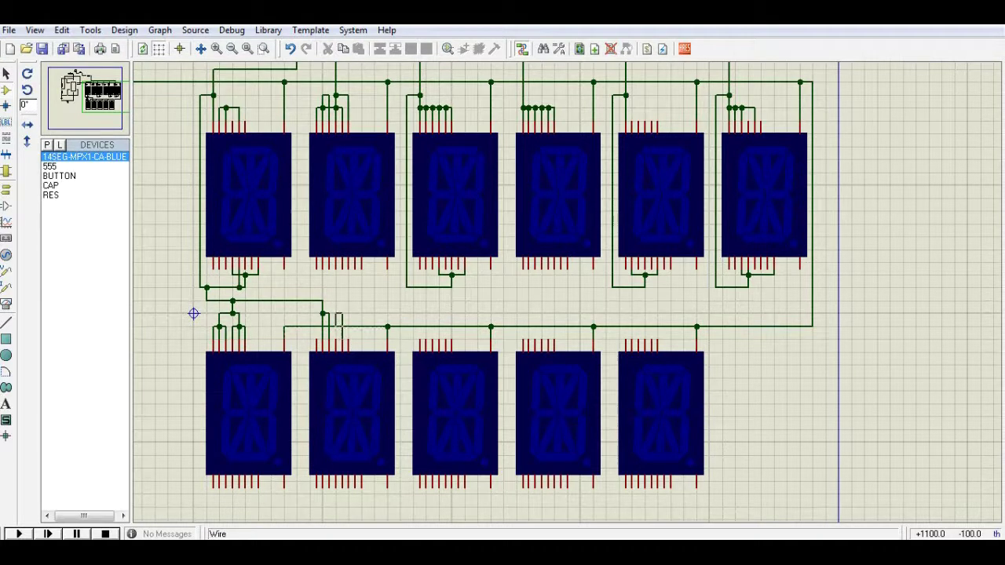
pyautogui.click(336, 313)
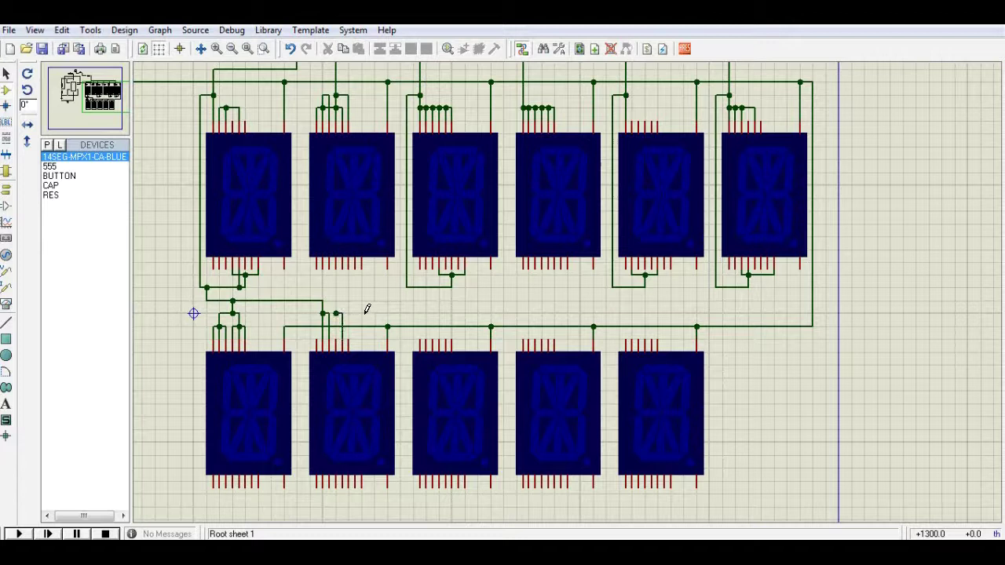
pyautogui.click(348, 339)
pyautogui.click(342, 313)
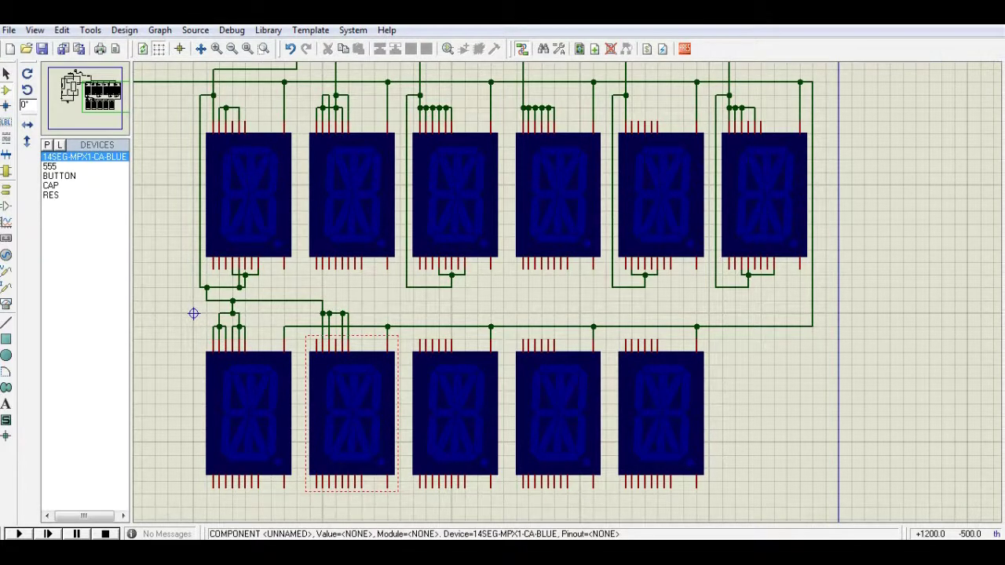
# Bridge the second lower display's bottom pins up to the bus and connect the third display's first top pin
pyautogui.click(315, 488)
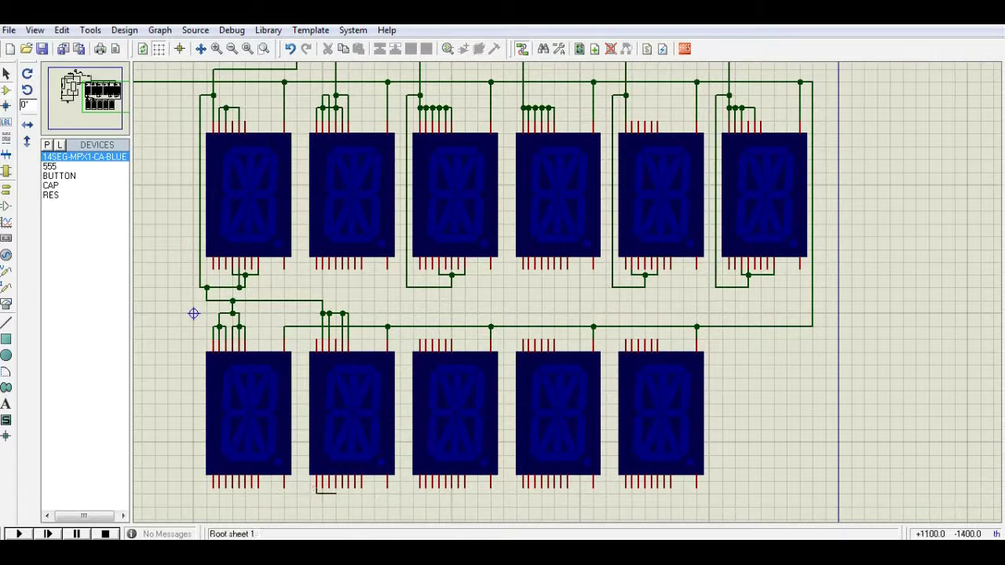
pyautogui.click(341, 486)
pyautogui.click(313, 493)
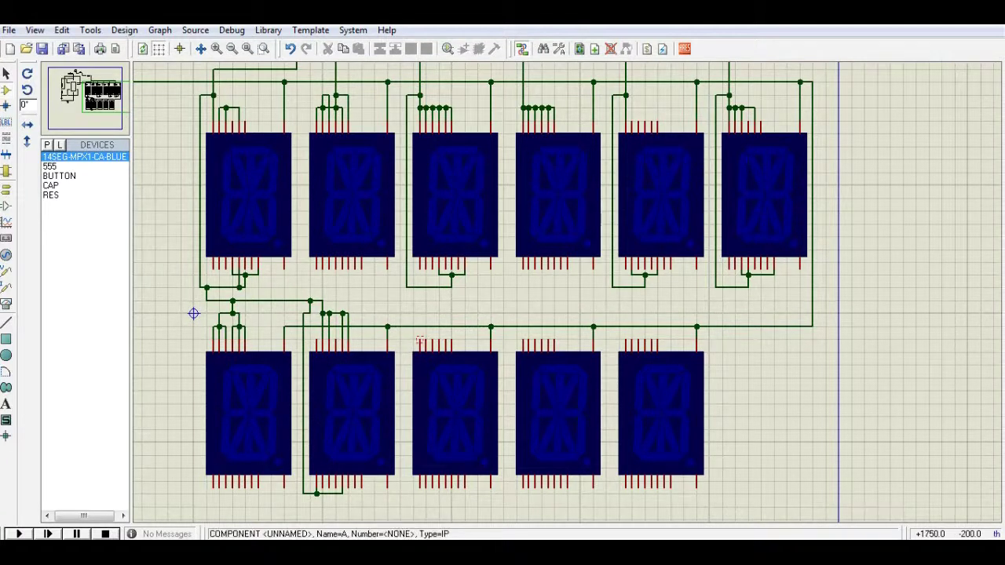
pyautogui.click(418, 330)
pyautogui.click(322, 301)
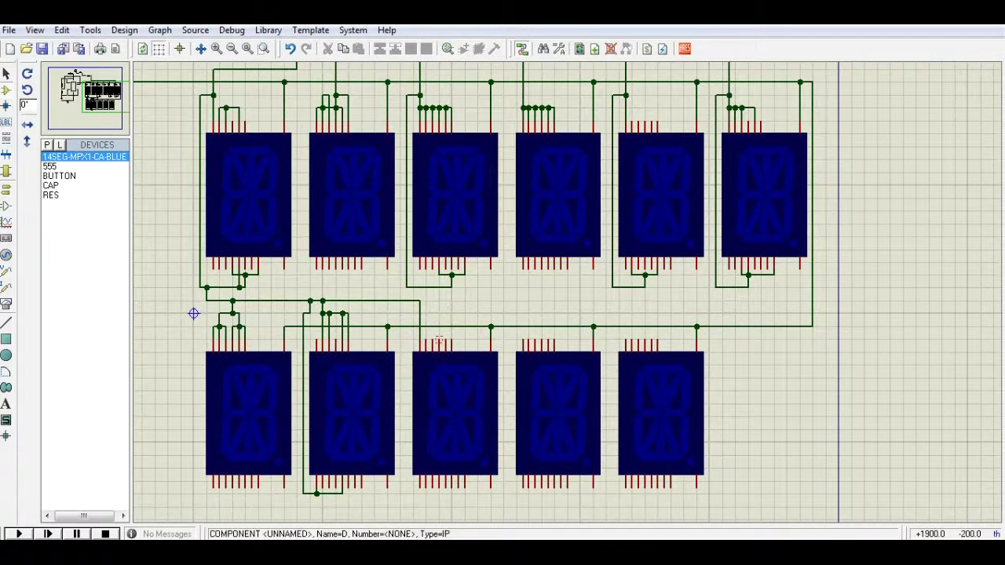
# Tie the third lower display's remaining top pin to the bus and bridge its bottom pins up to the bus
pyautogui.click(439, 339)
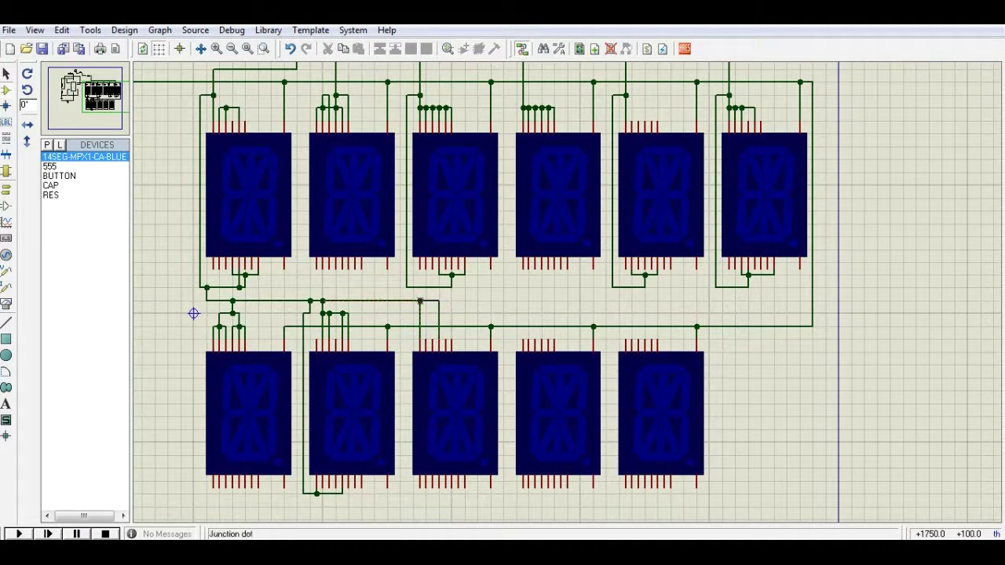
pyautogui.click(420, 301)
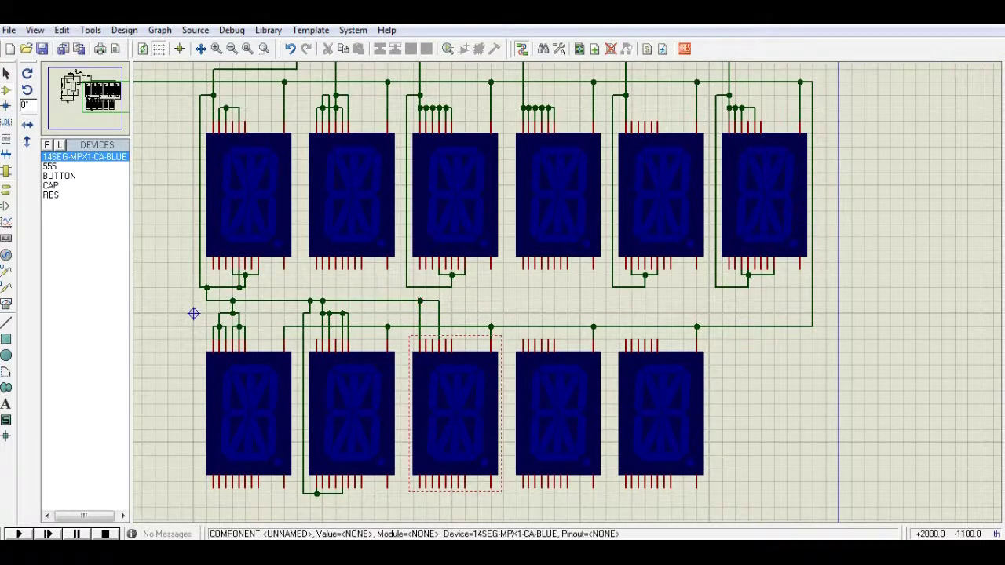
pyautogui.click(425, 487)
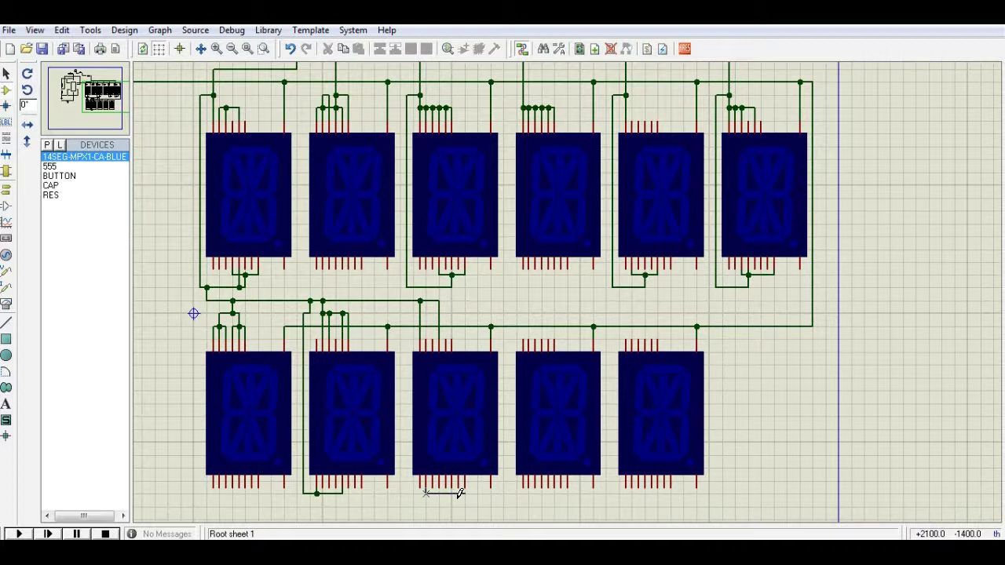
pyautogui.click(451, 487)
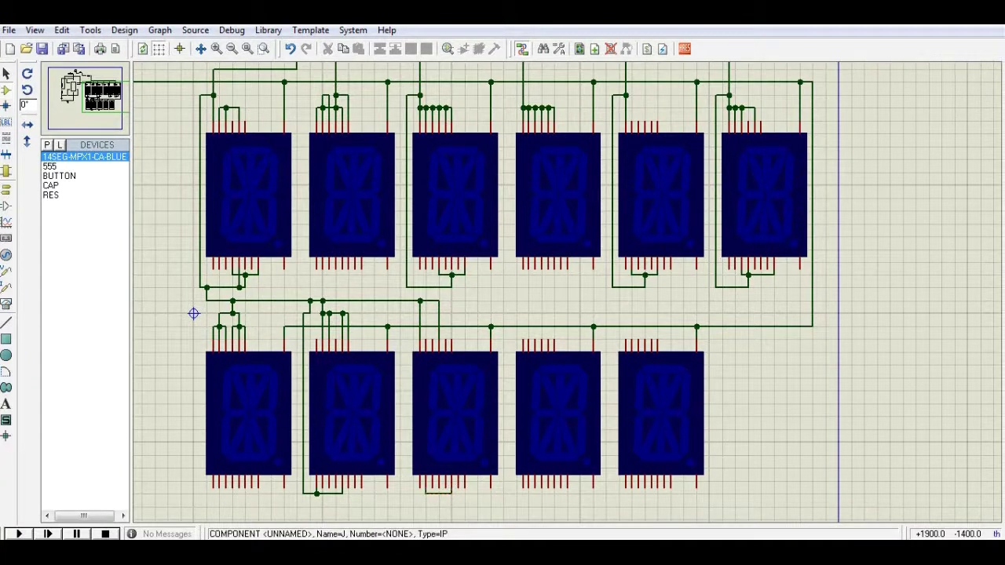
pyautogui.click(431, 489)
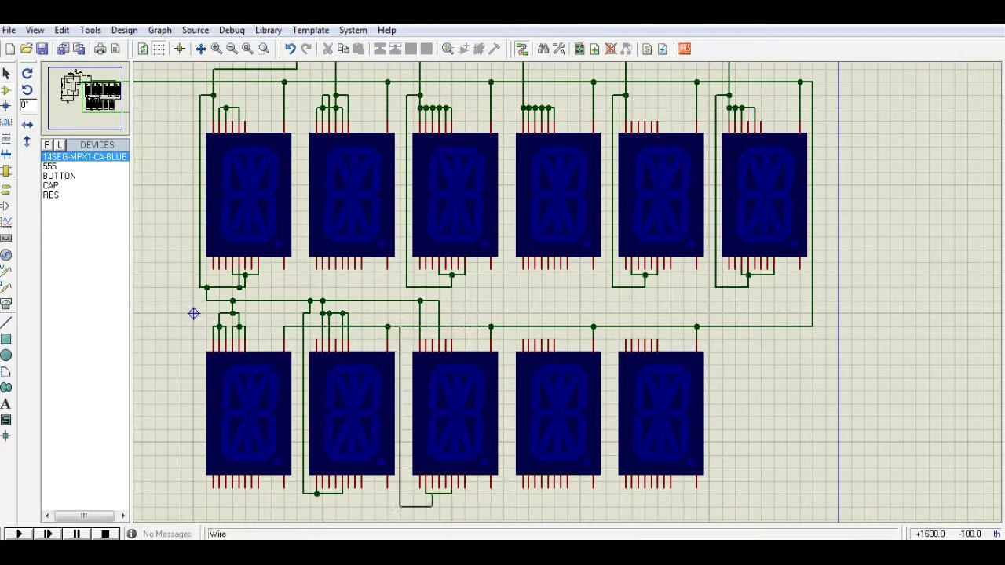
pyautogui.click(399, 301)
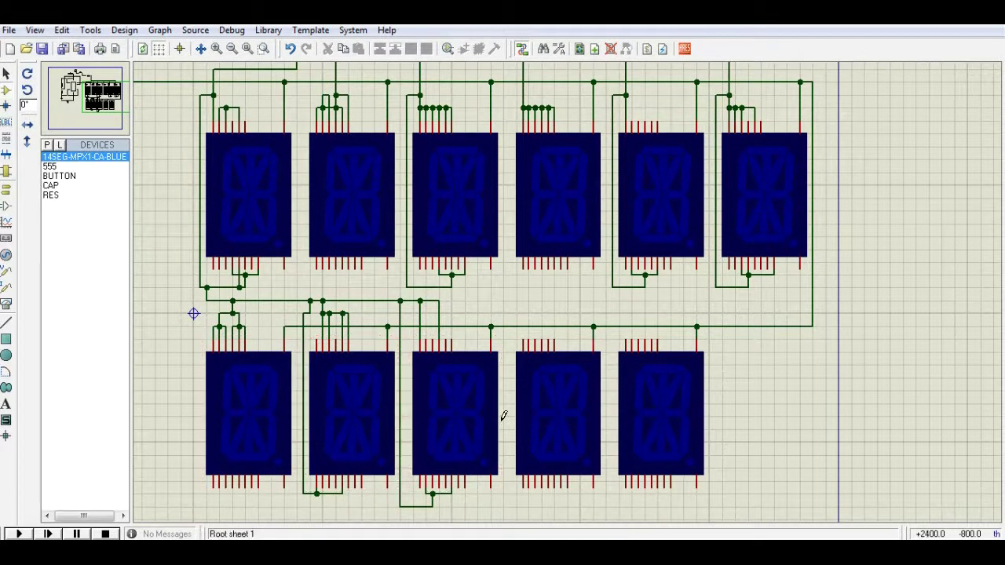
pyautogui.click(522, 339)
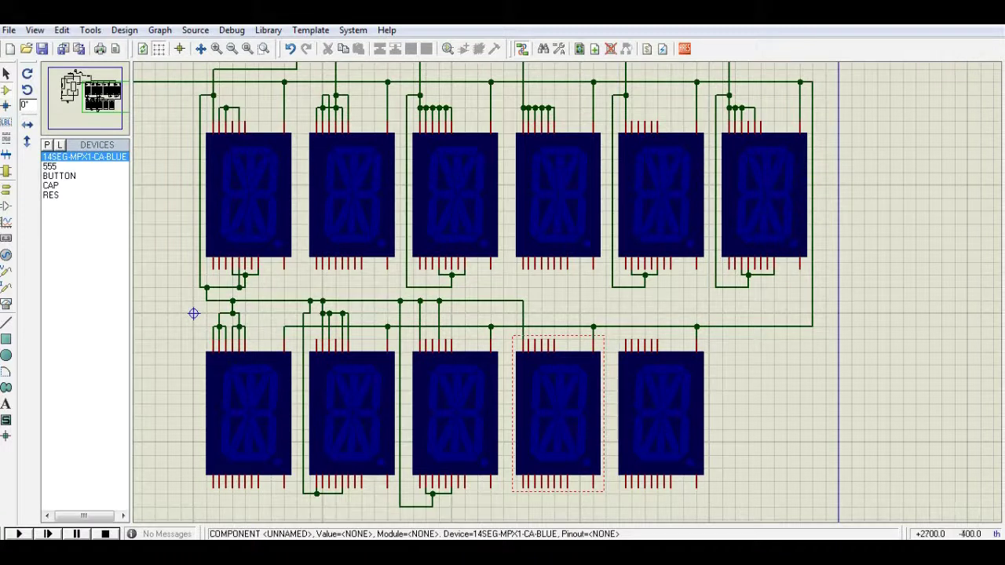
# Wire the fourth lower display's top pins to the bus, cancelling an accidental display pickup
pyautogui.click(542, 339)
pyautogui.click(523, 301)
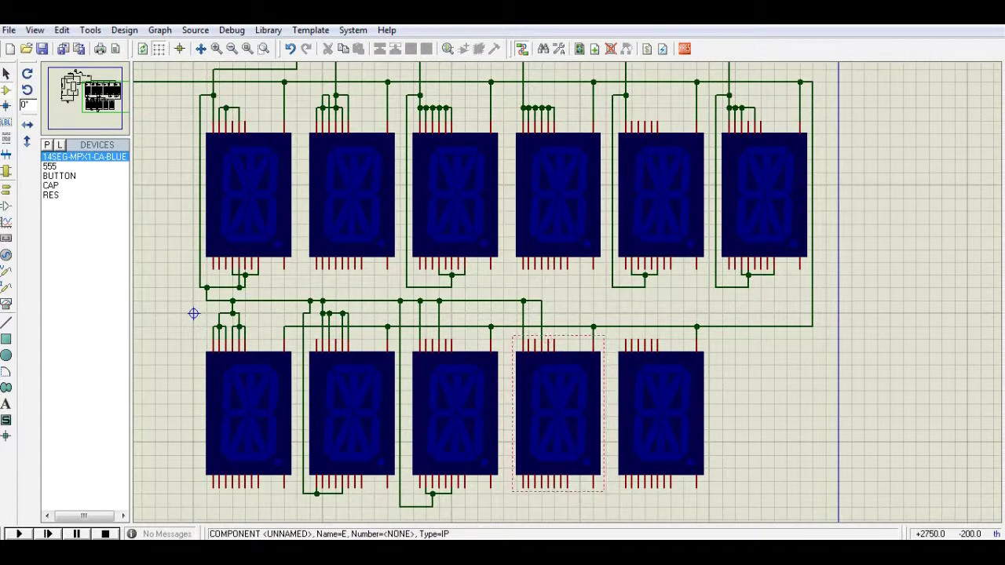
pyautogui.click(547, 339)
pyautogui.click(542, 301)
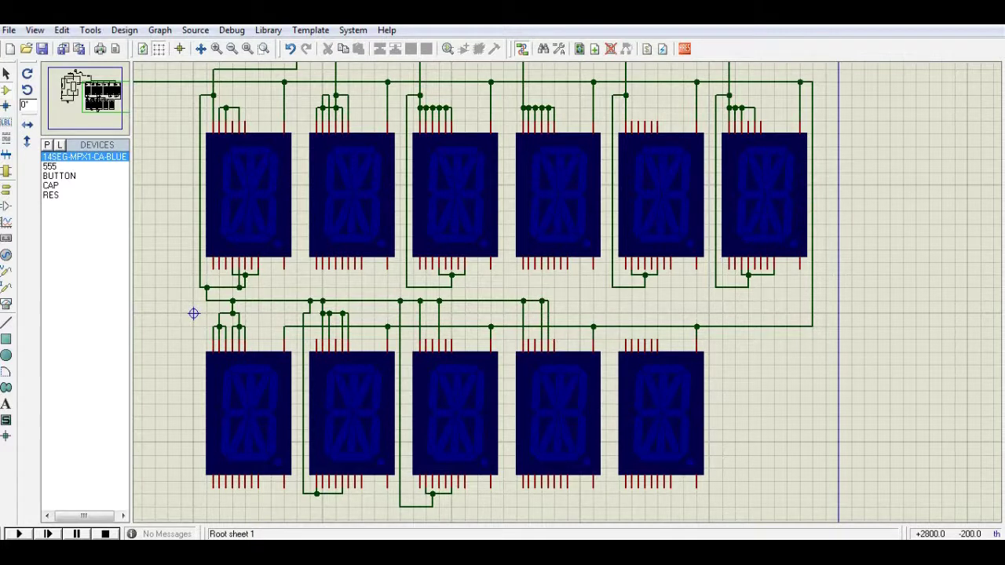
pyautogui.click(556, 334)
pyautogui.press('Escape')
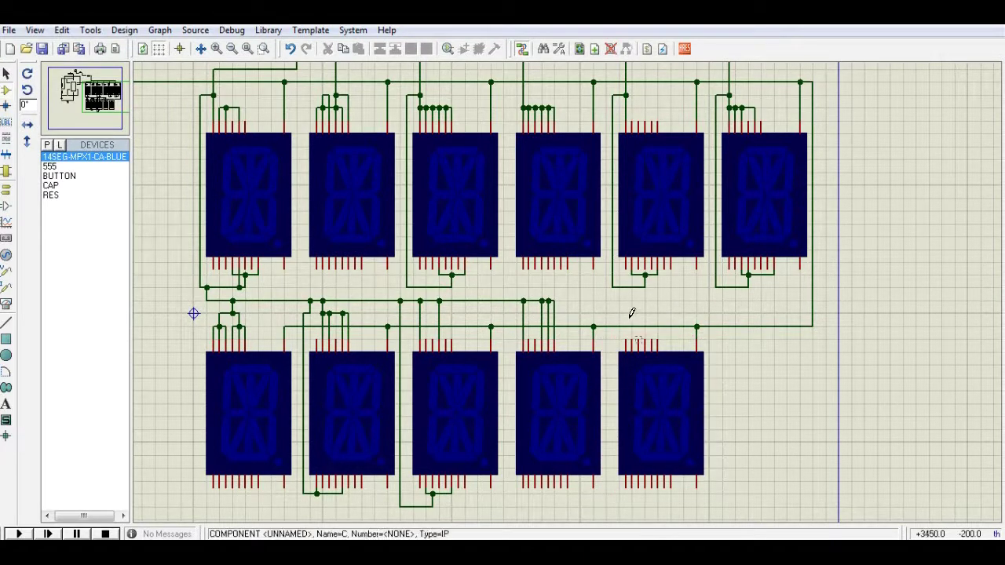
pyautogui.click(626, 339)
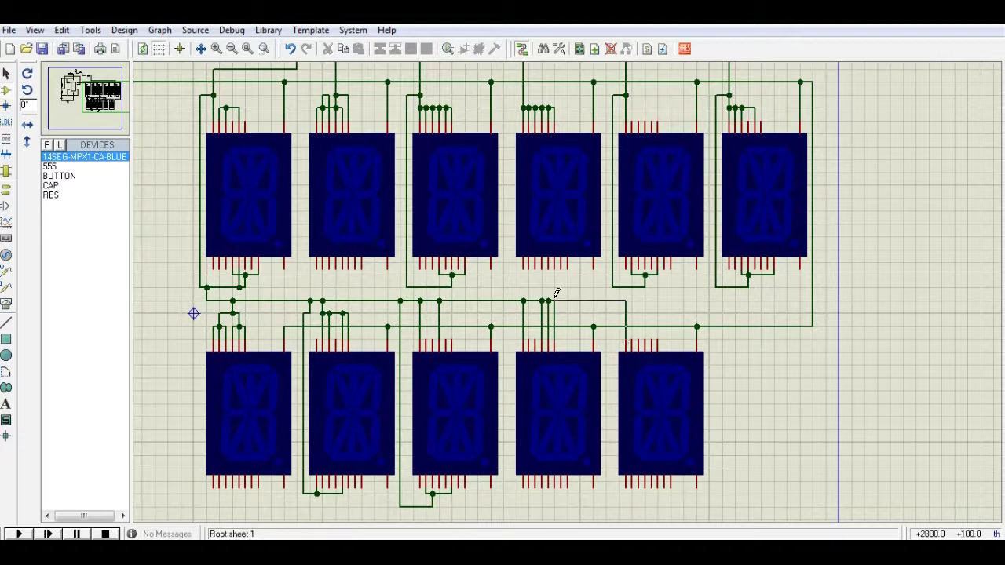
# Connect the fifth lower display's three top pins to the horizontal bus
pyautogui.click(548, 300)
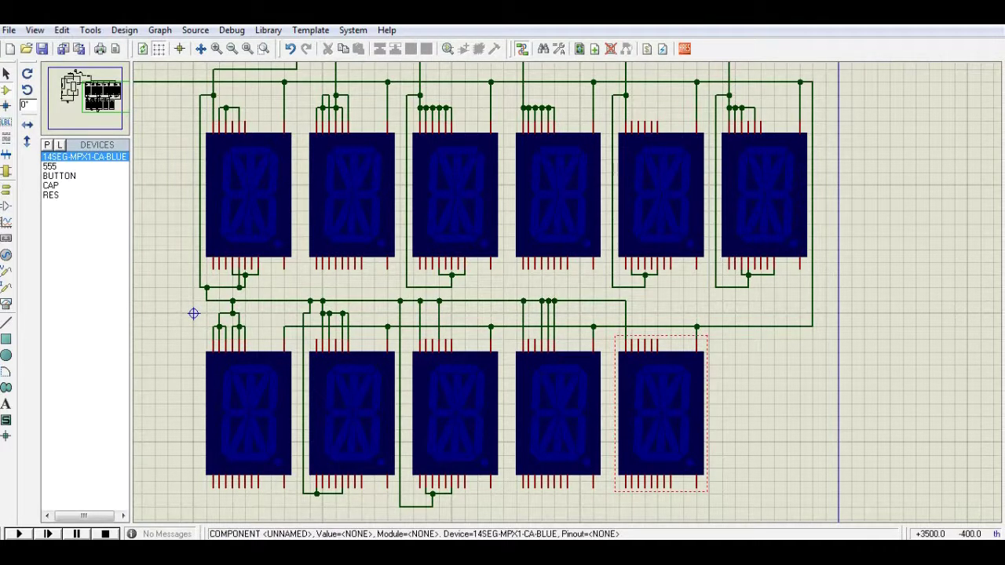
pyautogui.click(637, 339)
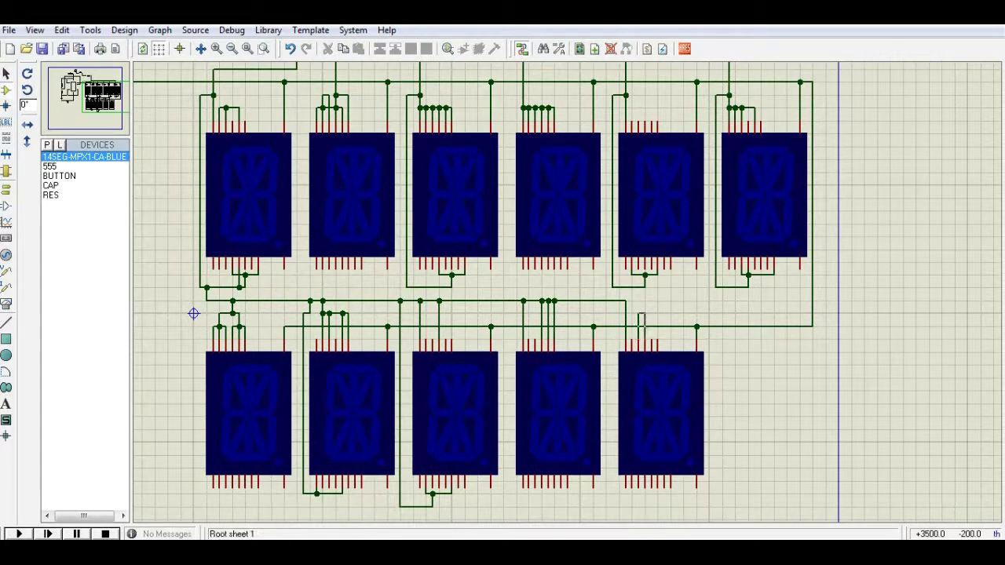
pyautogui.click(625, 301)
pyautogui.click(658, 339)
pyautogui.click(645, 301)
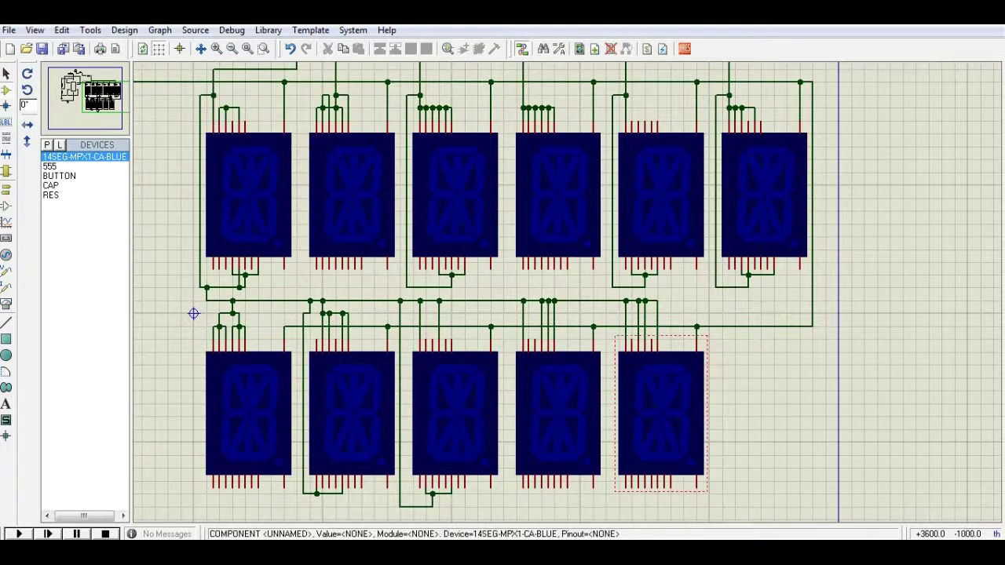
# Bridge the fifth lower display's bottom pins and route them to the common line, nudging the wire left
pyautogui.click(643, 487)
pyautogui.click(669, 486)
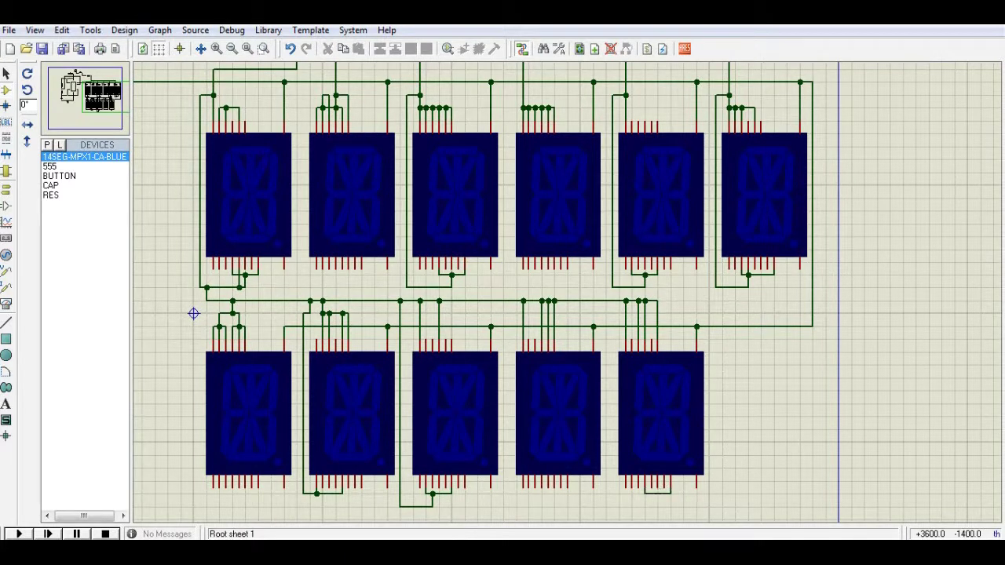
pyautogui.click(638, 497)
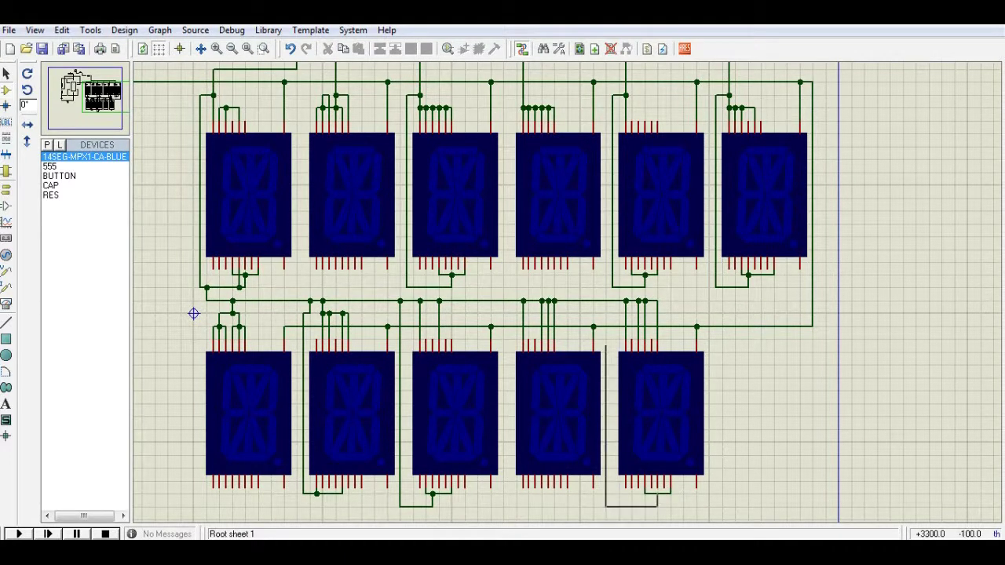
pyautogui.click(613, 275)
pyautogui.moveTo(612, 392); pyautogui.dragTo(606, 392)
# Delete the first stray wire segment at the last upper-row display
pyautogui.click(113, 107)
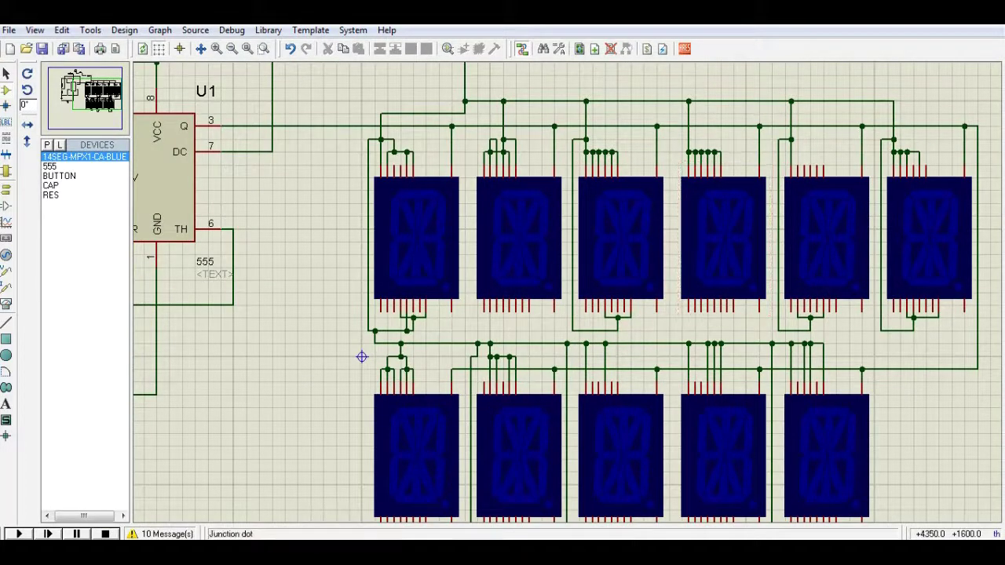
pyautogui.rightClick(895, 155)
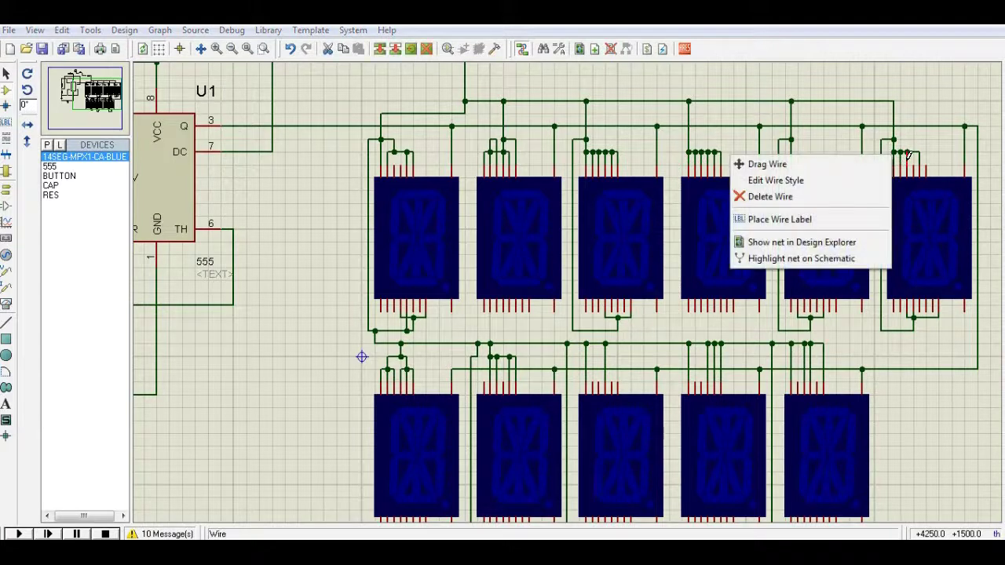
pyautogui.click(816, 195)
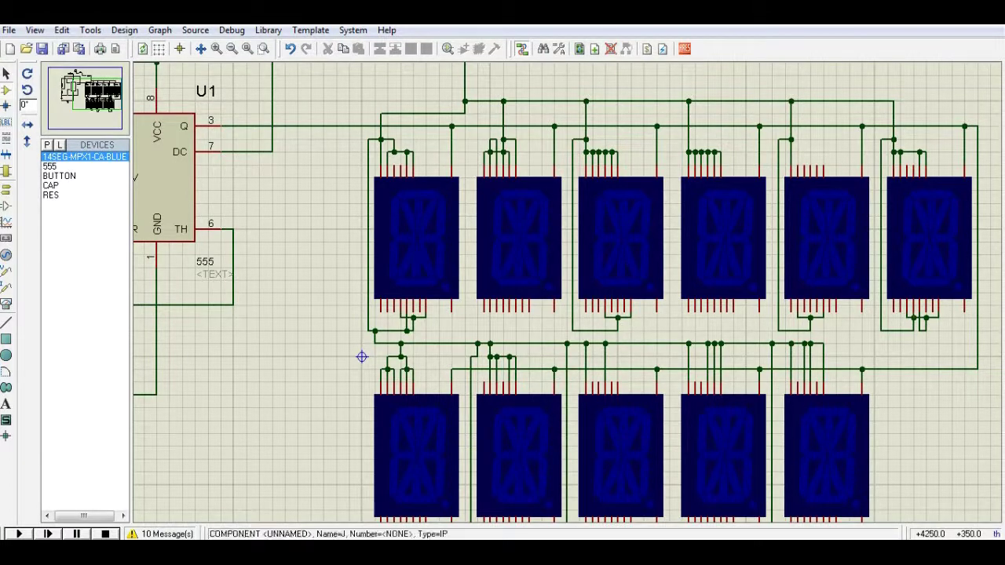
# Delete the second unwanted wire at that display and start the simulation
pyautogui.click(908, 314)
pyautogui.rightClick(903, 311)
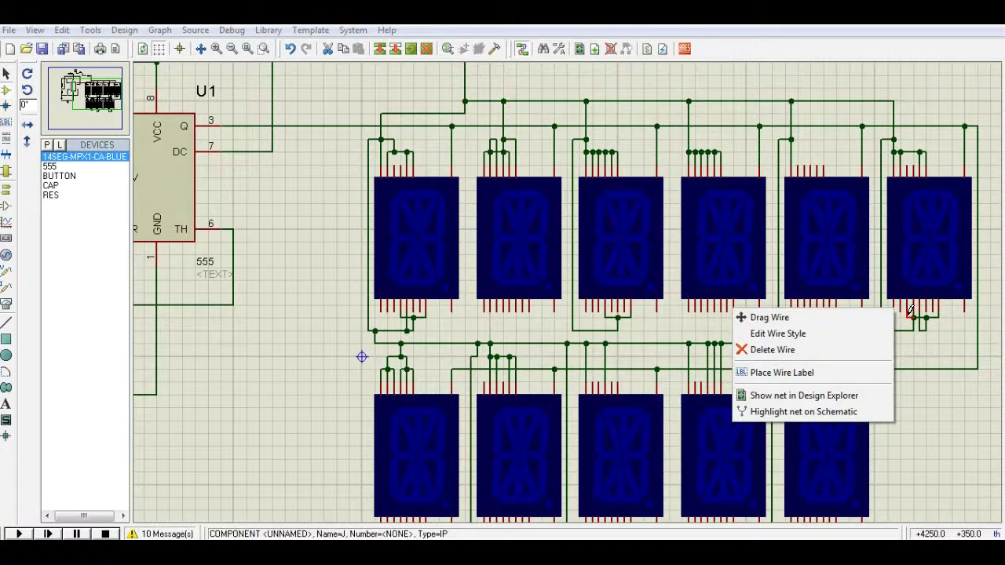
pyautogui.click(858, 358)
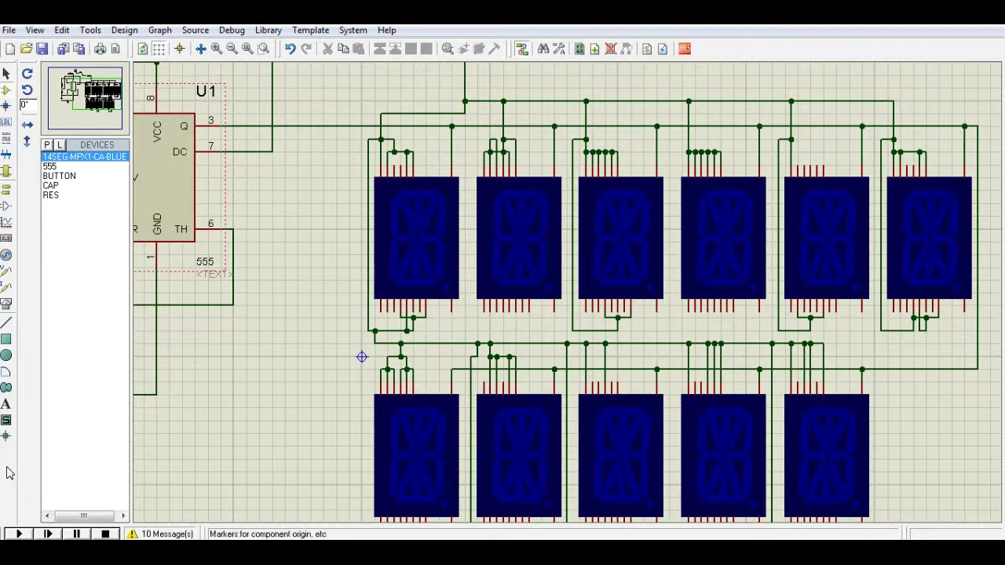
pyautogui.click(19, 534)
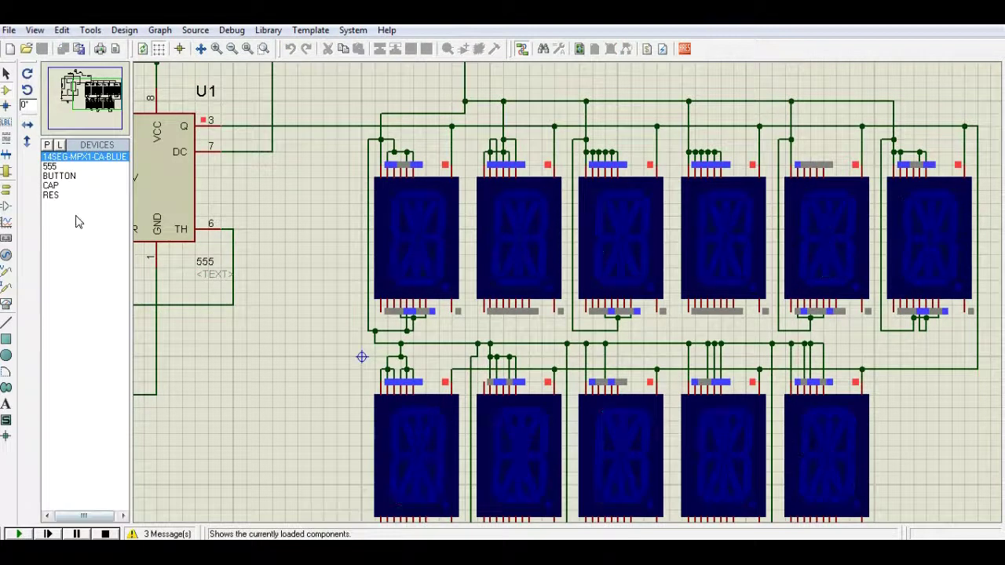
# Zoom out to the whole sheet with the simulation running, then stop it
pyautogui.click(230, 49)
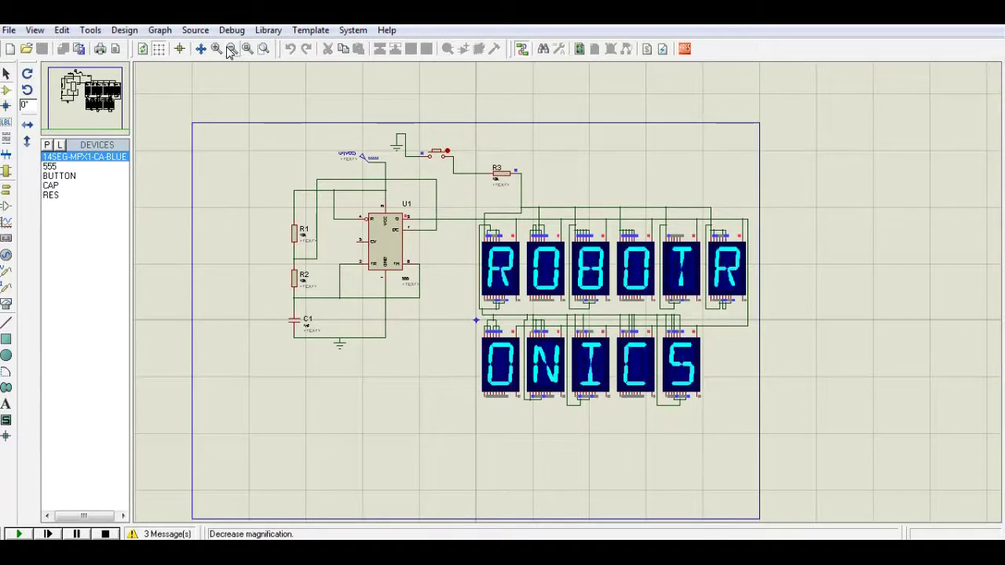
pyautogui.press('shift+Pause')
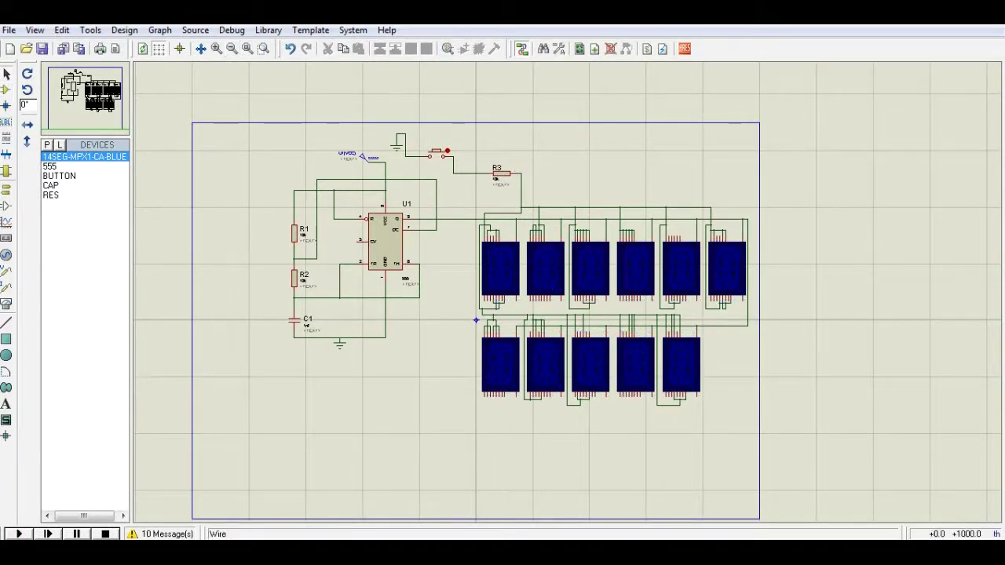
# Move the first upper-right display to the lower-left row and undo a misplaced second move
pyautogui.rightClick(519, 223)
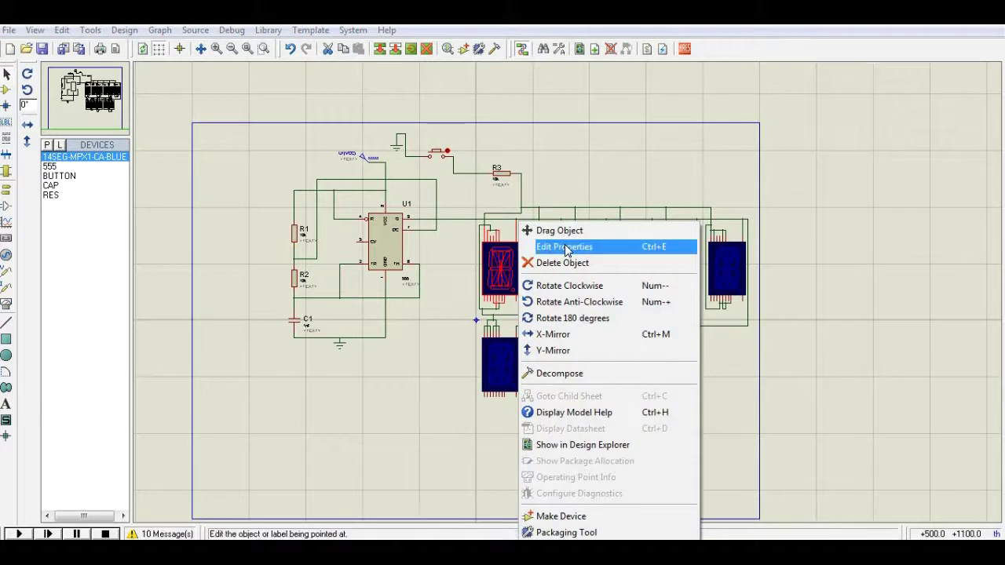
pyautogui.click(542, 230)
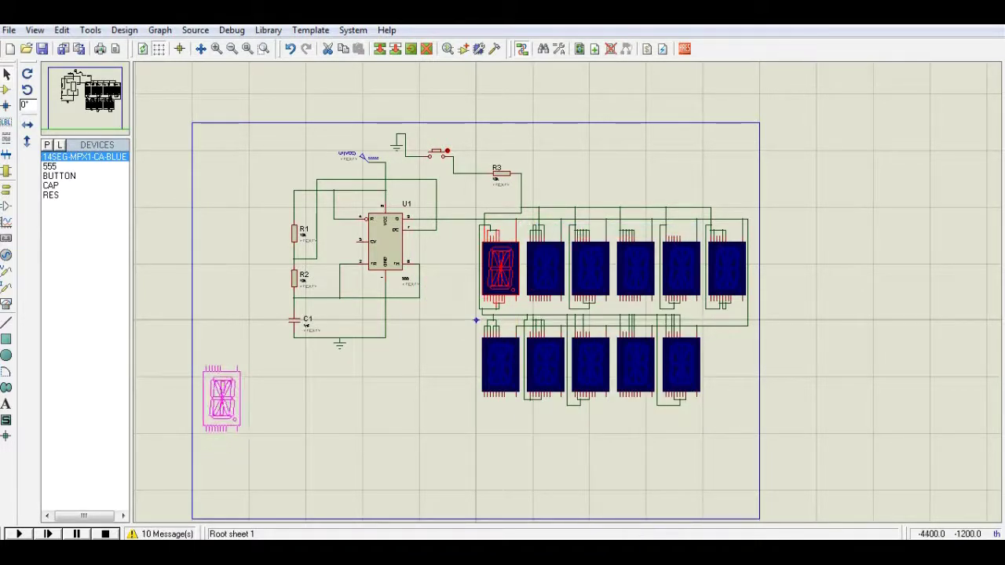
pyautogui.click(228, 405)
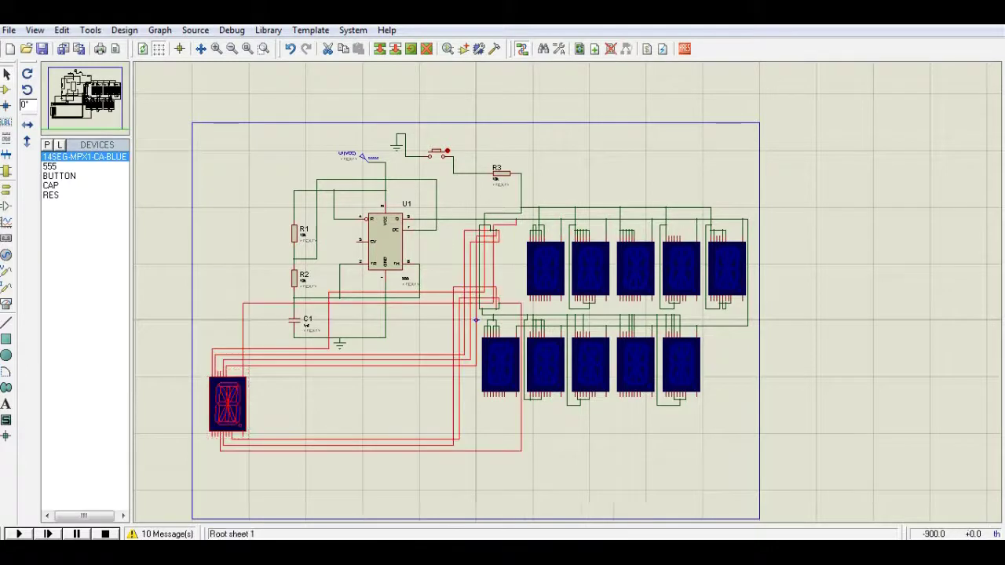
pyautogui.click(550, 263)
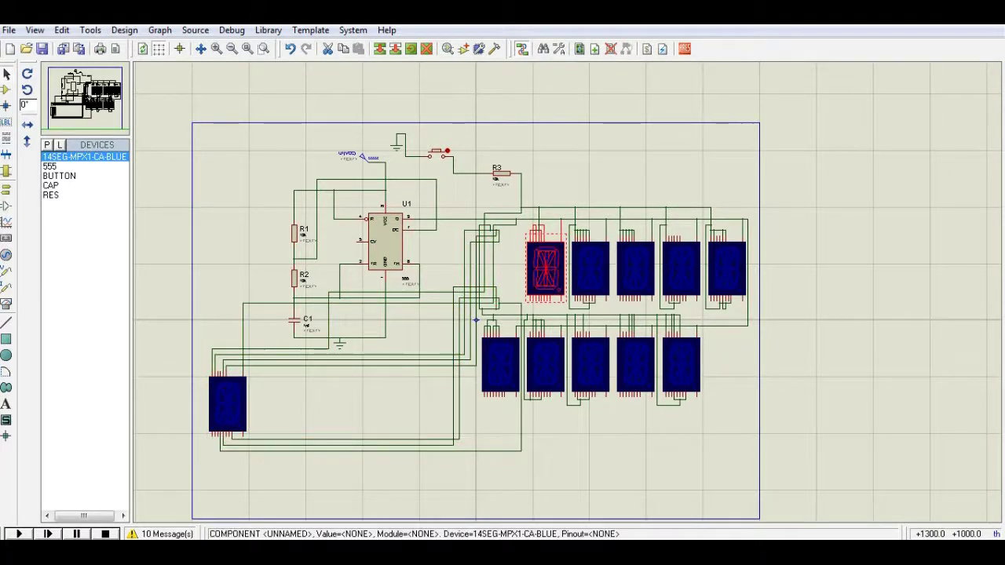
pyautogui.click(303, 404)
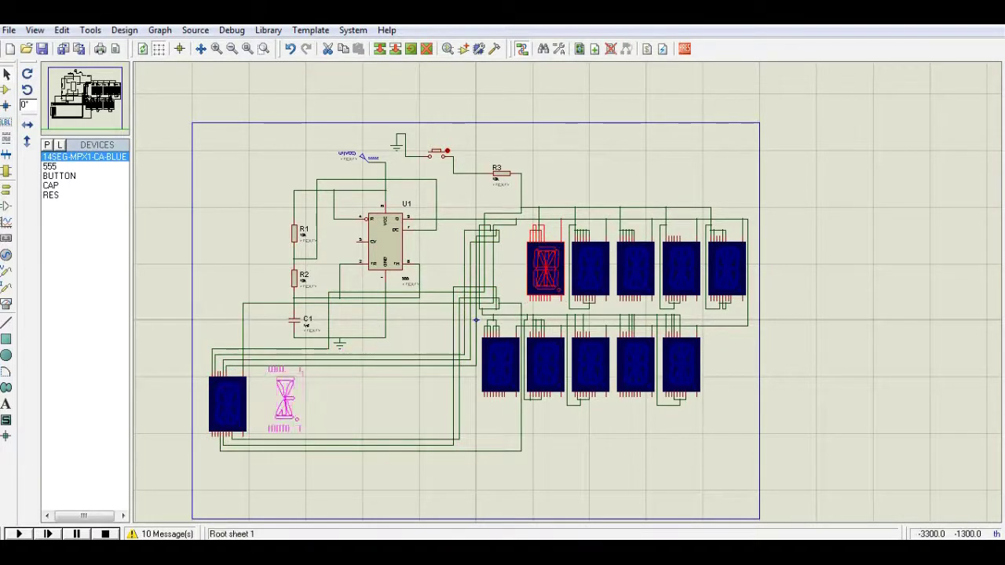
pyautogui.click(283, 398)
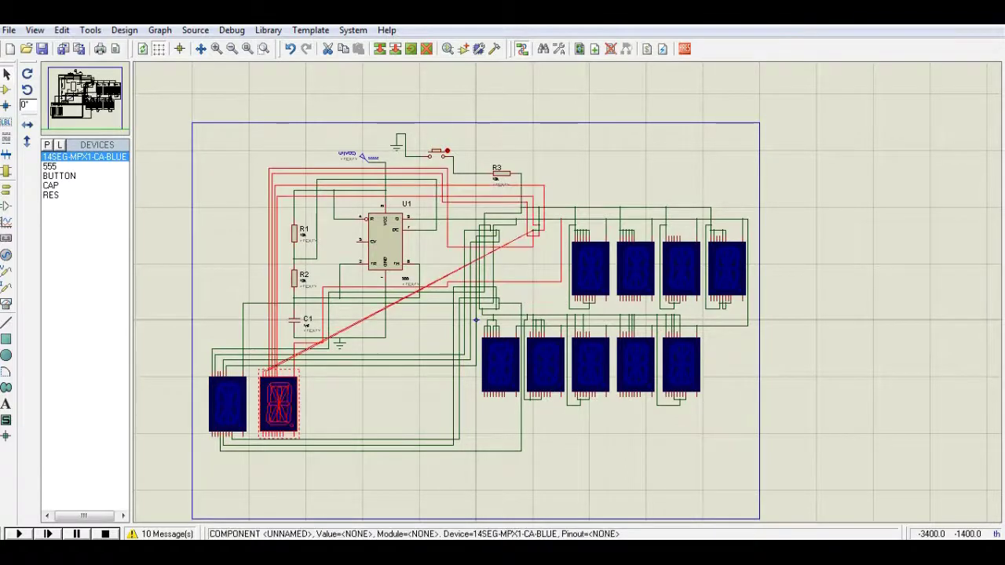
pyautogui.doubleClick(285, 403)
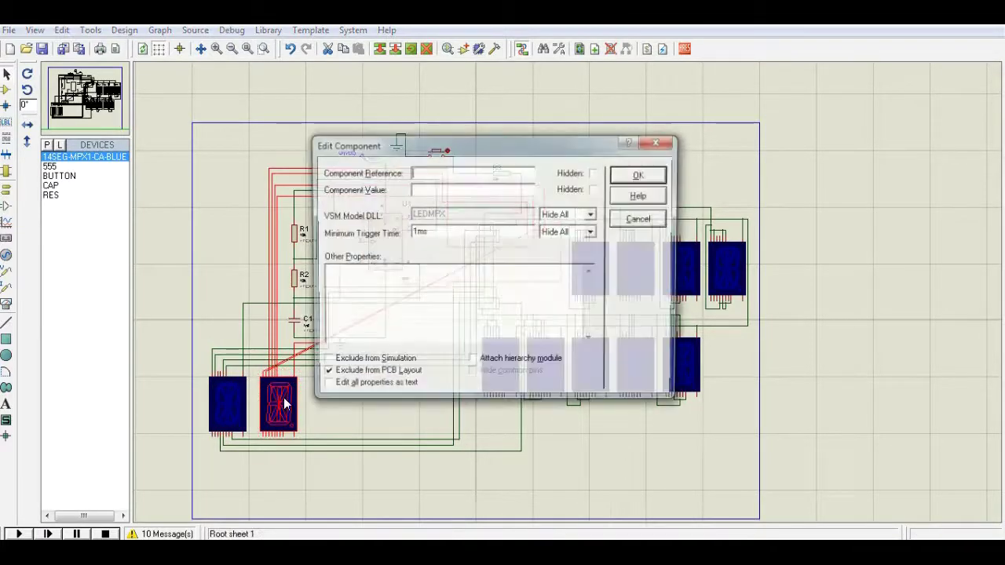
pyautogui.click(641, 174)
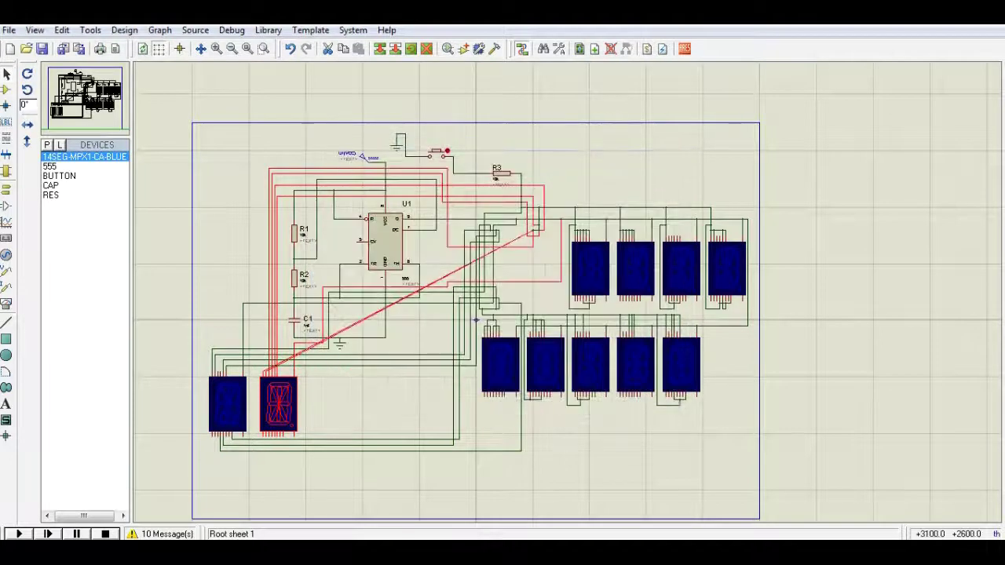
pyautogui.hotkey('ctrl', 'z')
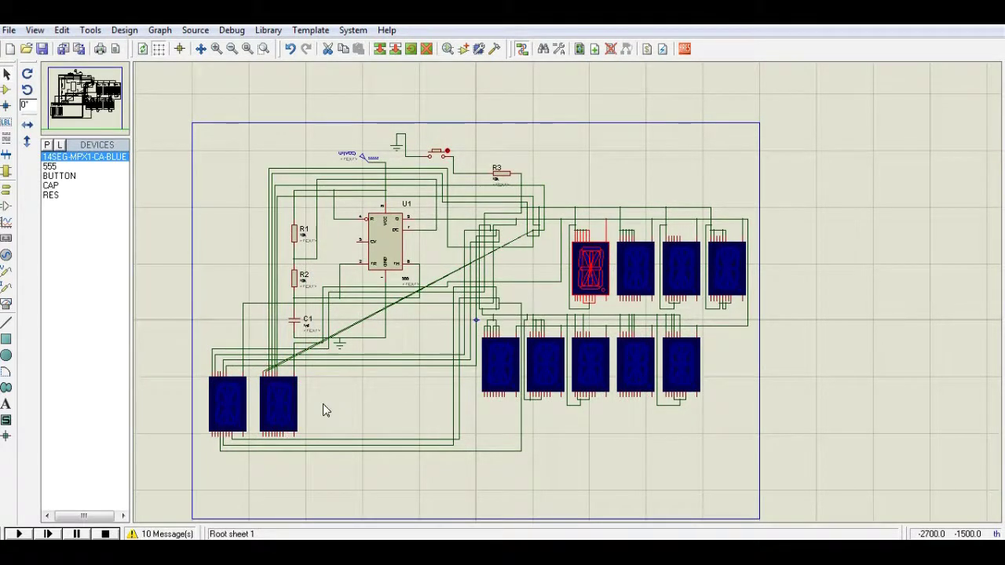
# Drag the remaining upper-right displays into the bottom-left row, undoing misplaced drops
pyautogui.moveTo(319, 408); pyautogui.dragTo(323, 404)
pyautogui.click(635, 264)
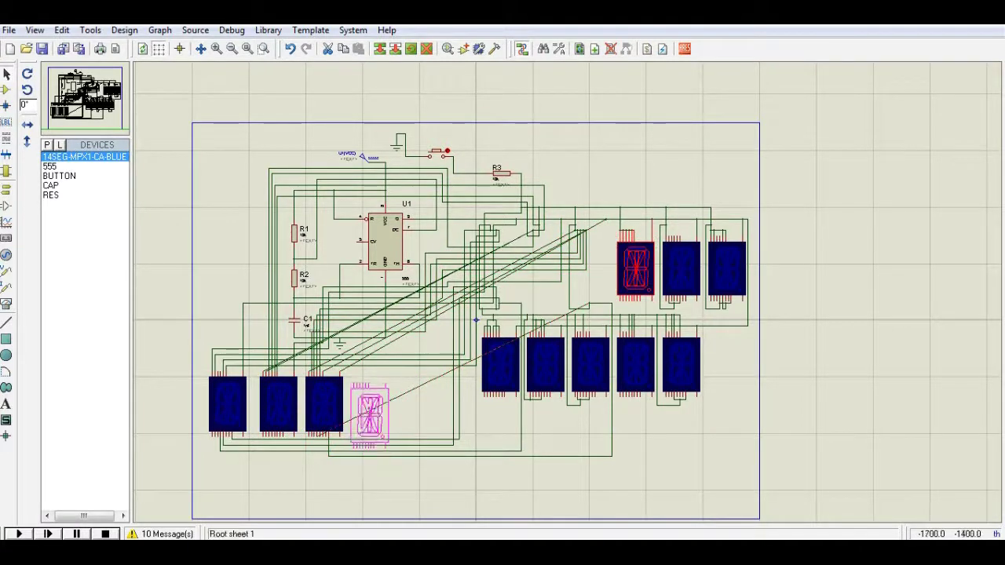
pyautogui.click(369, 407)
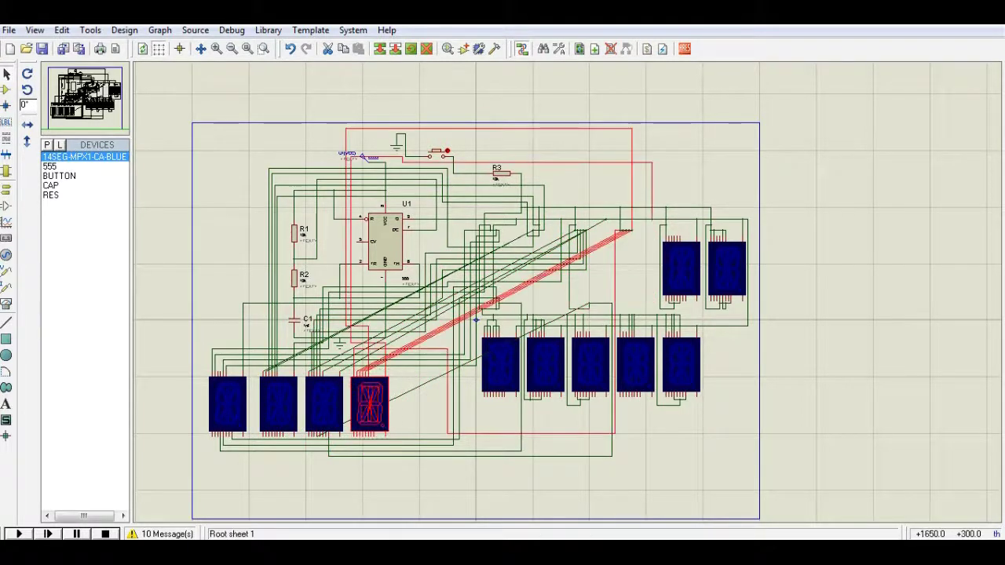
pyautogui.hotkey('ctrl', 'z')
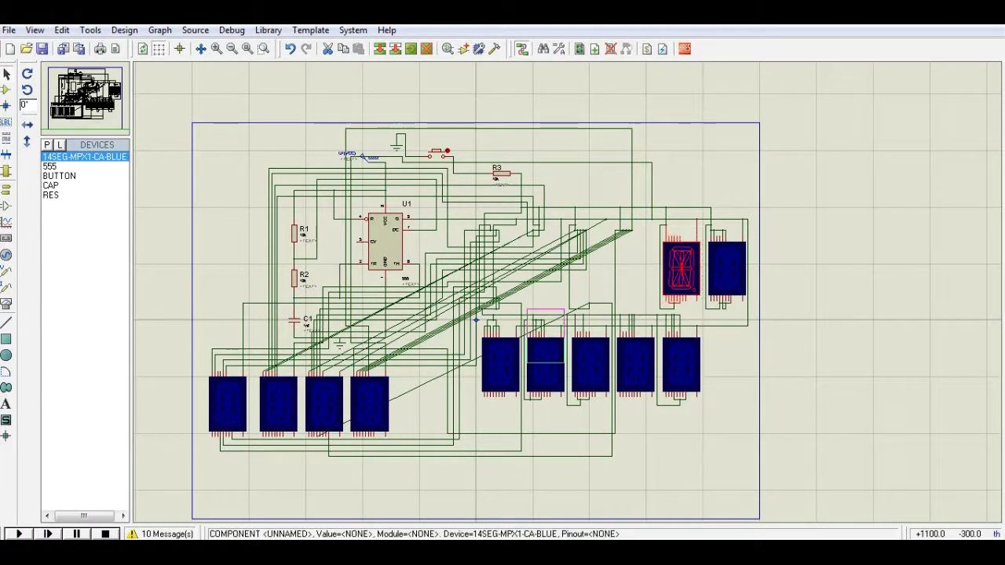
pyautogui.click(415, 402)
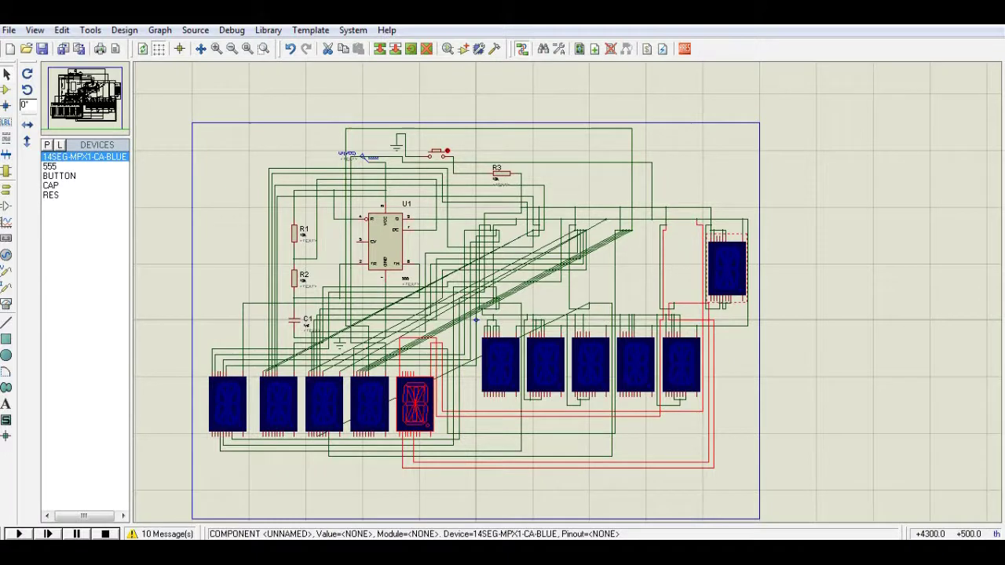
pyautogui.hotkey('ctrl', 'z')
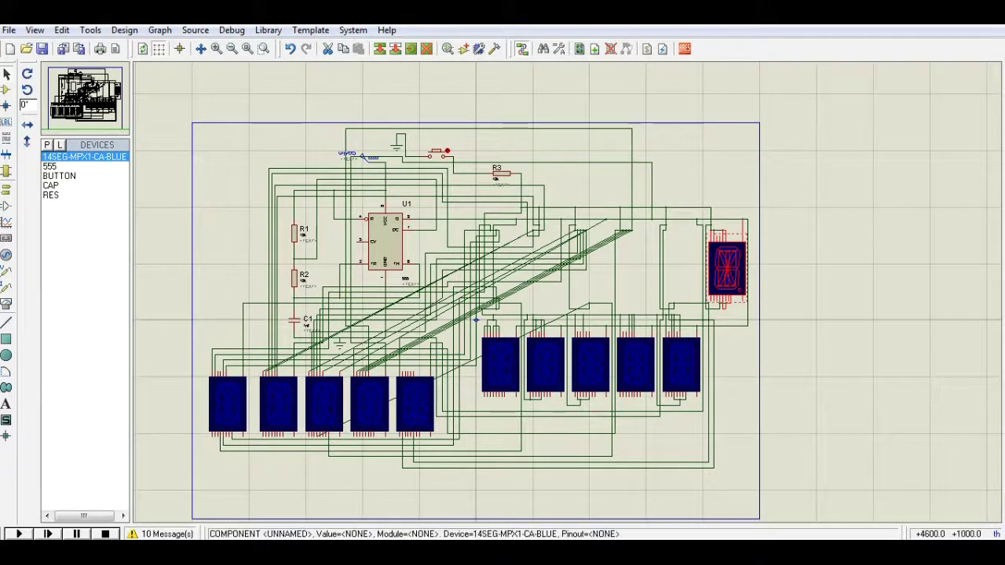
pyautogui.moveTo(726, 267); pyautogui.dragTo(461, 402)
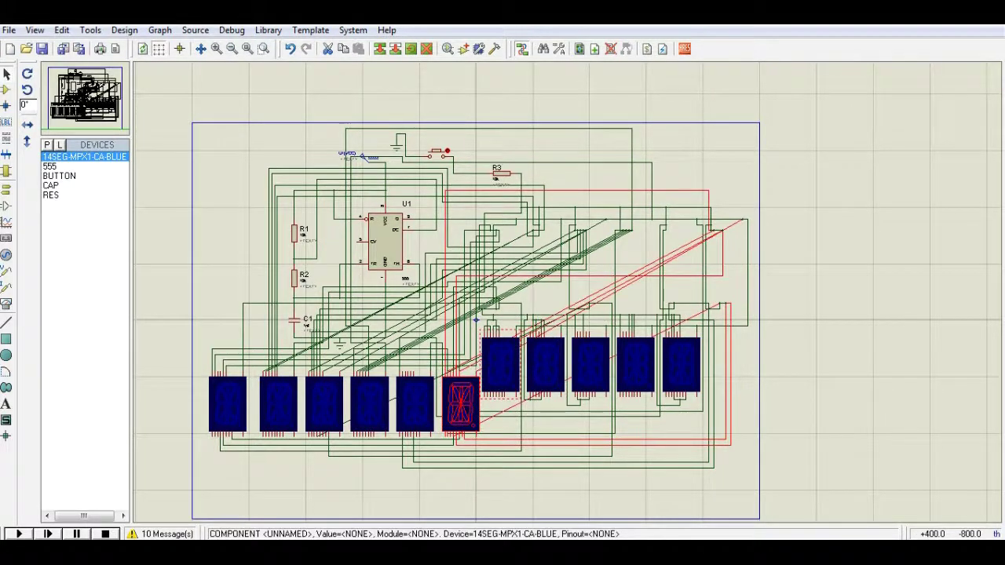
# Swap the first two right-group displays into correct order in the bottom row
pyautogui.click(500, 365)
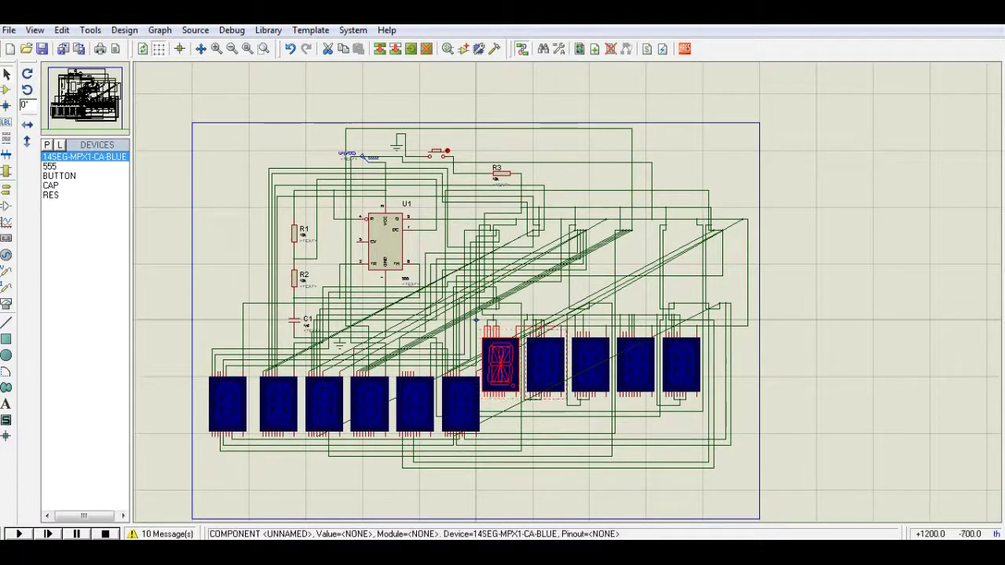
pyautogui.click(546, 363)
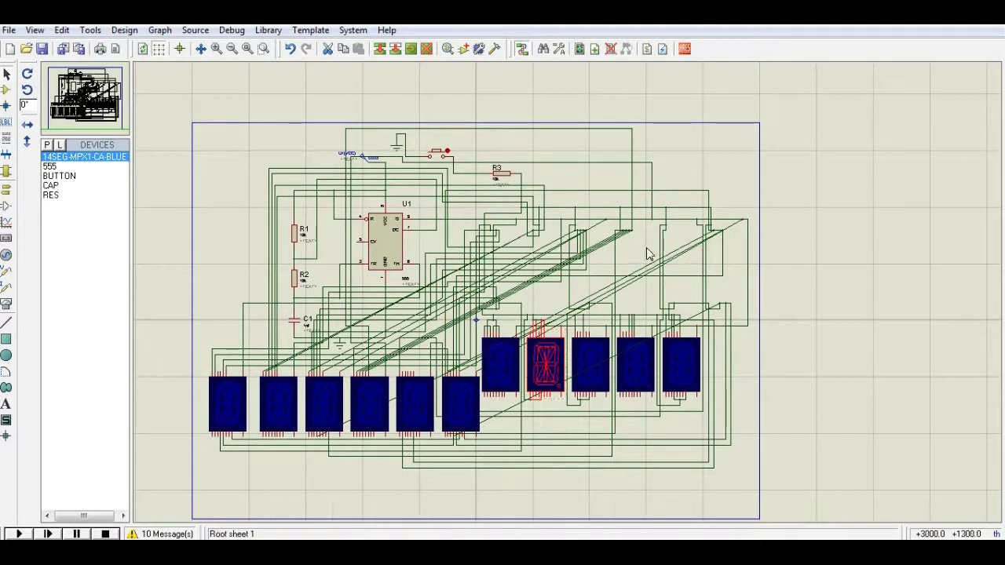
pyautogui.moveTo(546, 363); pyautogui.dragTo(642, 237)
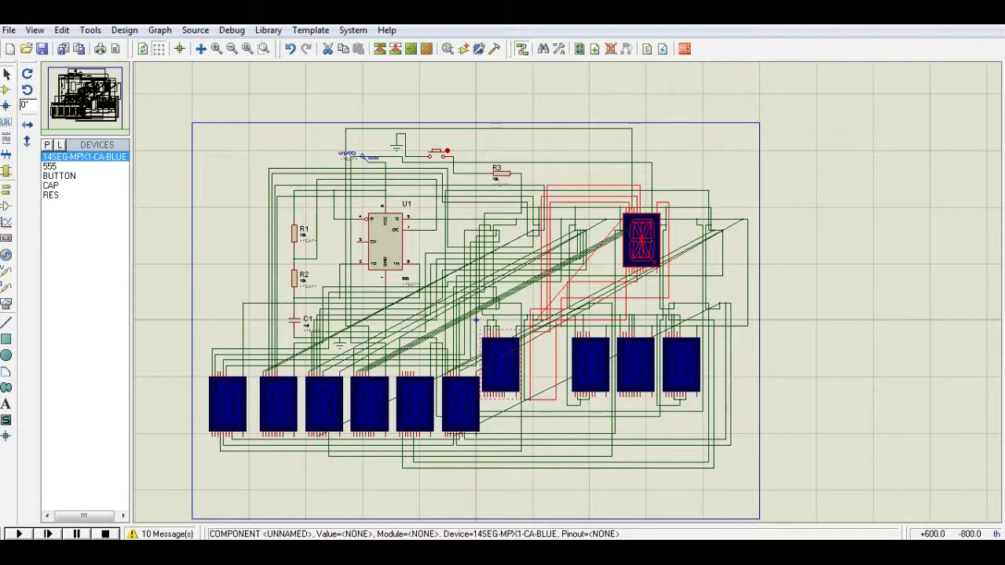
pyautogui.click(500, 365)
pyautogui.moveTo(500, 365); pyautogui.dragTo(506, 404)
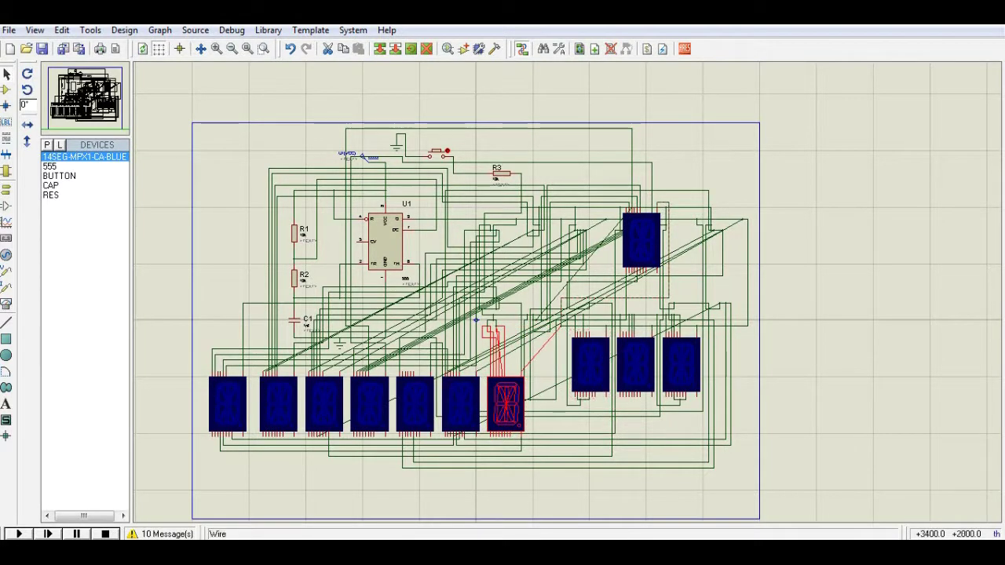
pyautogui.click(642, 240)
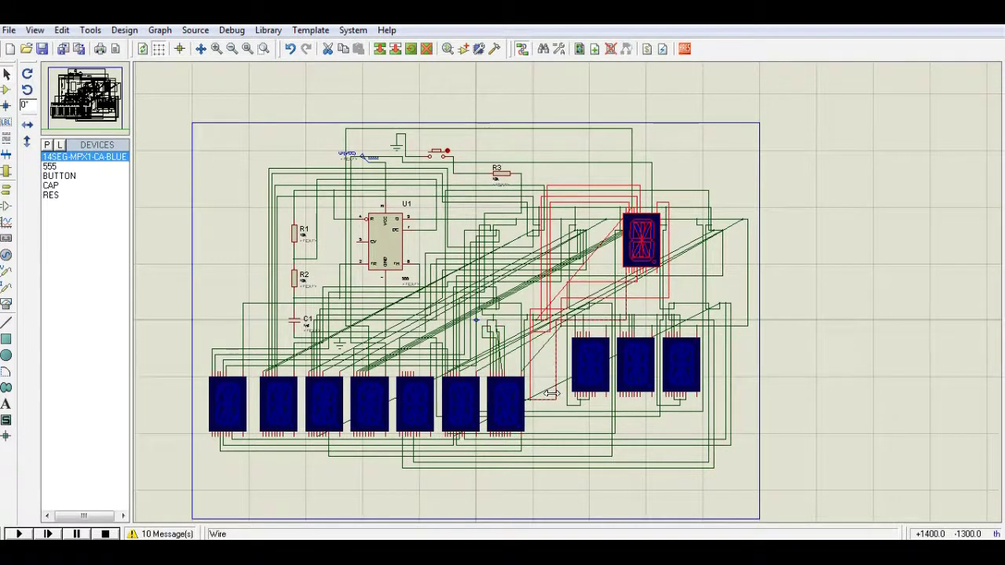
pyautogui.moveTo(641, 240); pyautogui.dragTo(552, 403)
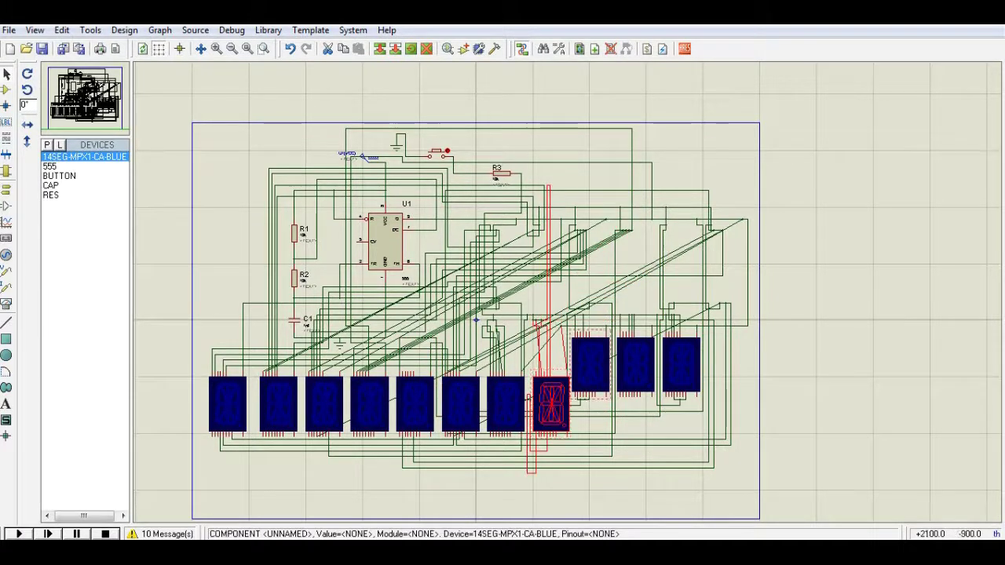
pyautogui.click(596, 411)
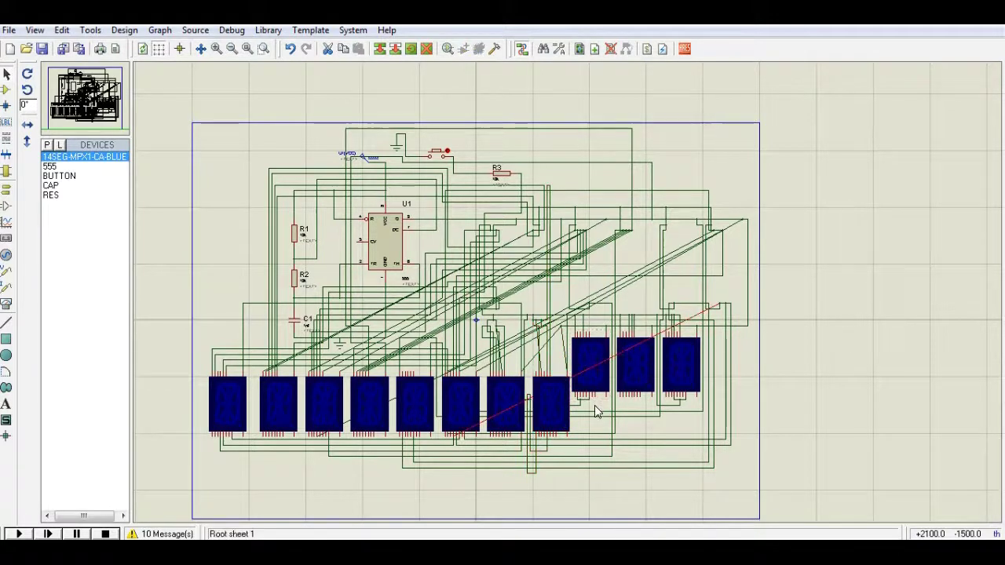
# Bring the last three displays down so all eleven align in one row
pyautogui.click(590, 365)
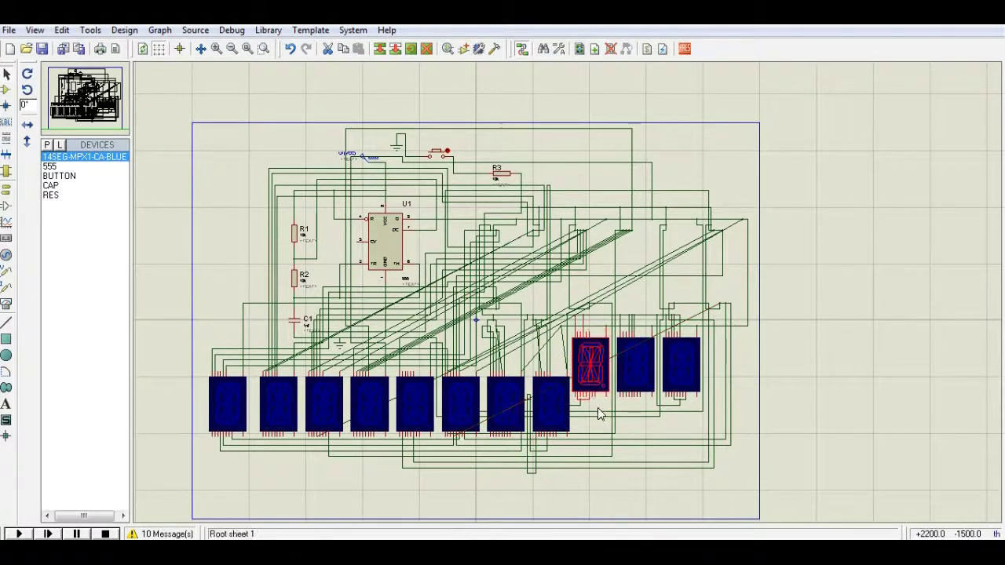
pyautogui.moveTo(590, 365); pyautogui.dragTo(590, 404)
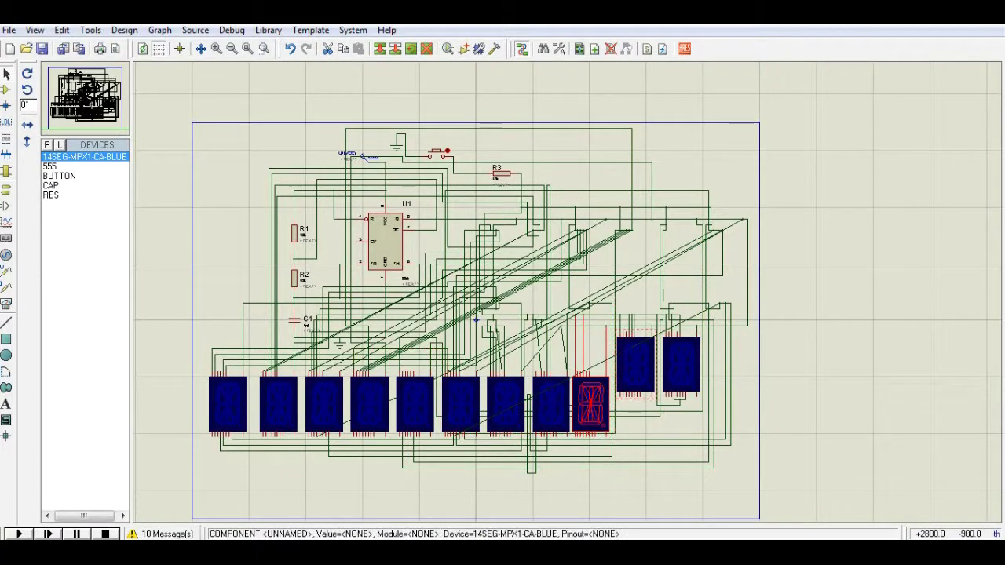
pyautogui.click(635, 365)
pyautogui.moveTo(636, 365); pyautogui.dragTo(637, 409)
pyautogui.click(680, 364)
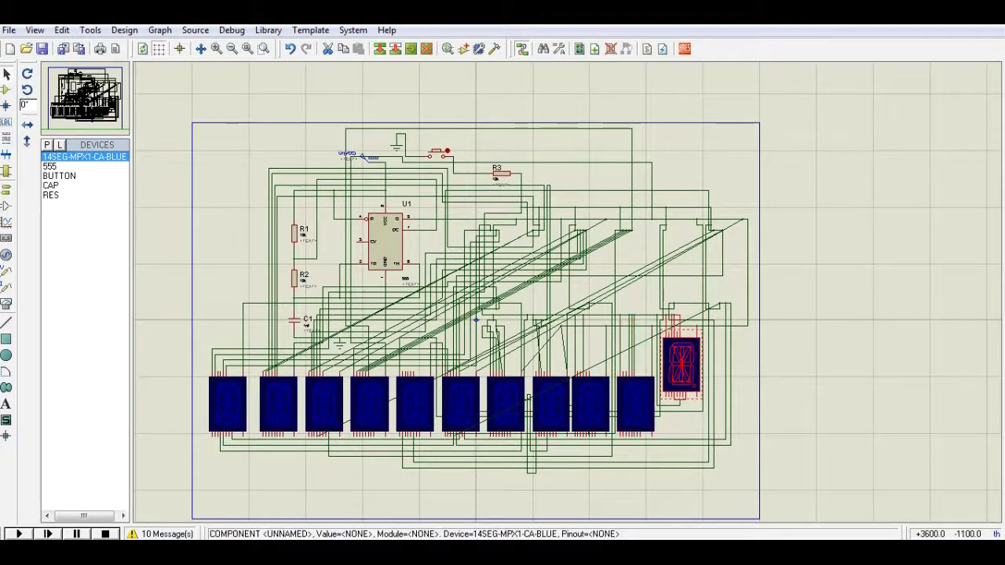
pyautogui.moveTo(681, 365); pyautogui.dragTo(680, 406)
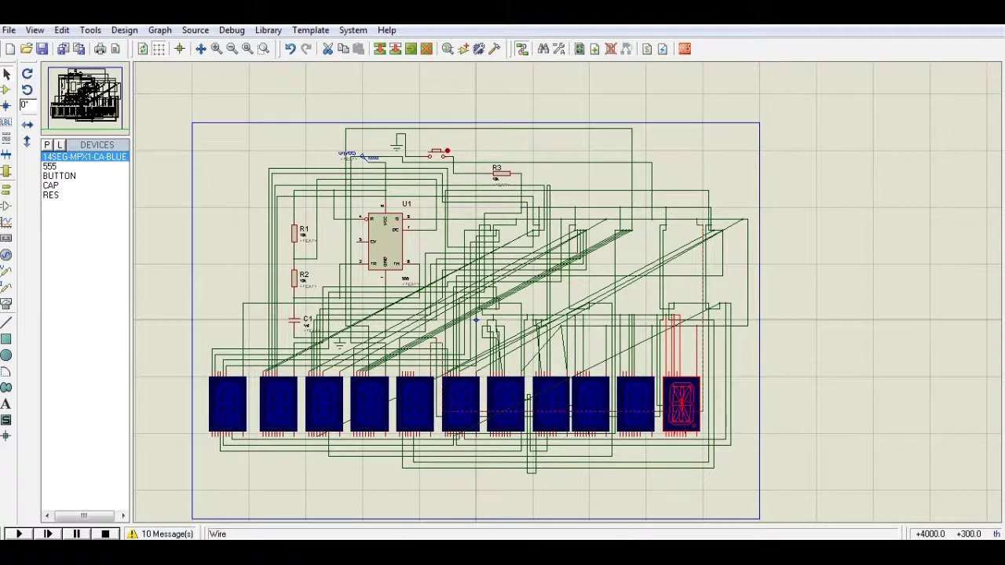
pyautogui.click(189, 212)
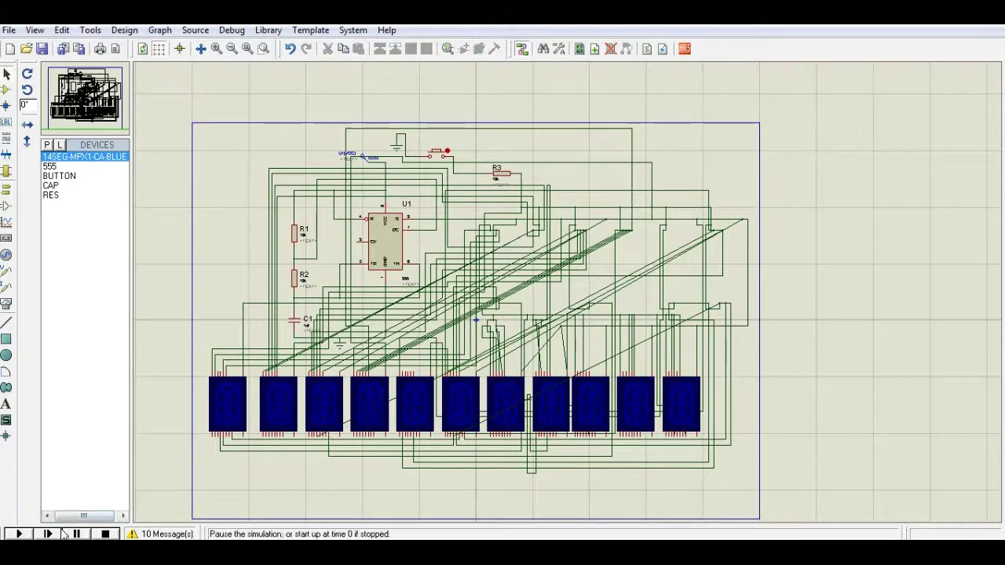
# Run the simulation with all eleven displays in the single bottom row
pyautogui.click(19, 534)
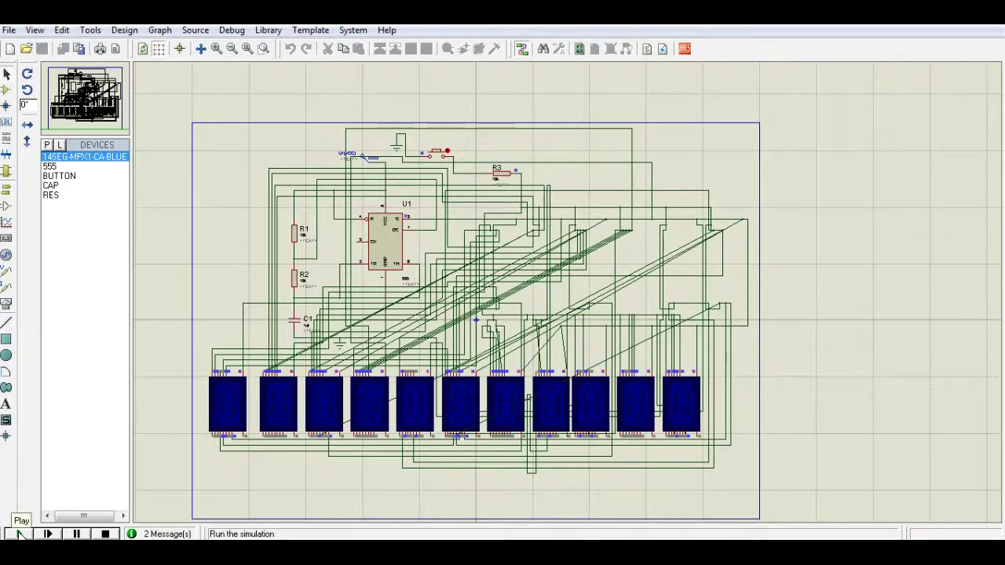